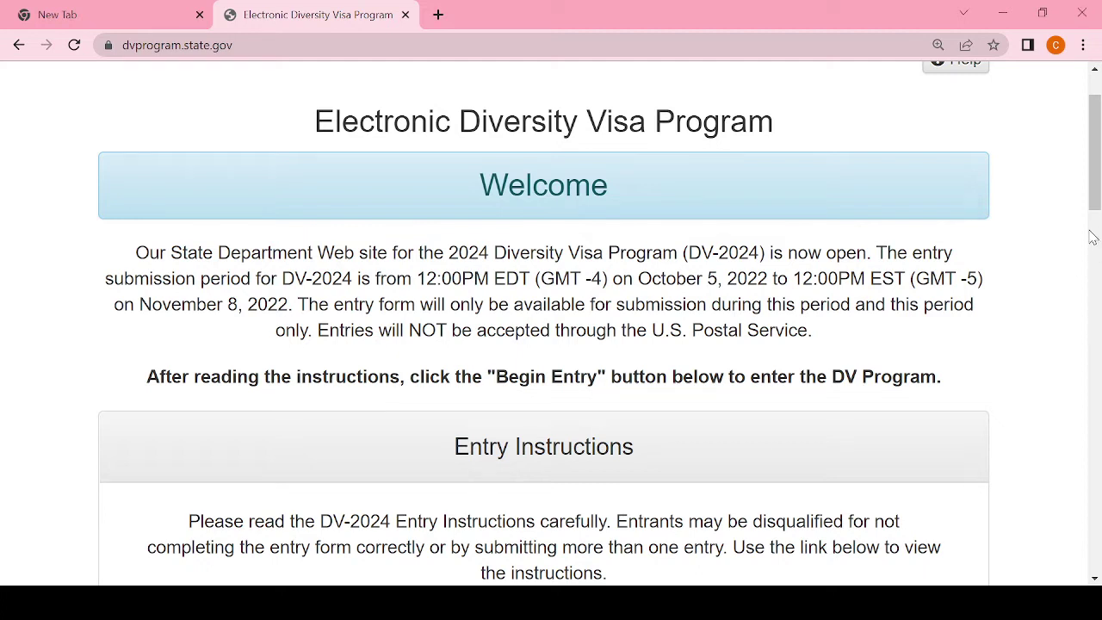
# Step: Start a new entry with Begin Entry in the welcome page's Entry Form section
pyautogui.moveTo(1096, 205); pyautogui.dragTo(1095, 357)
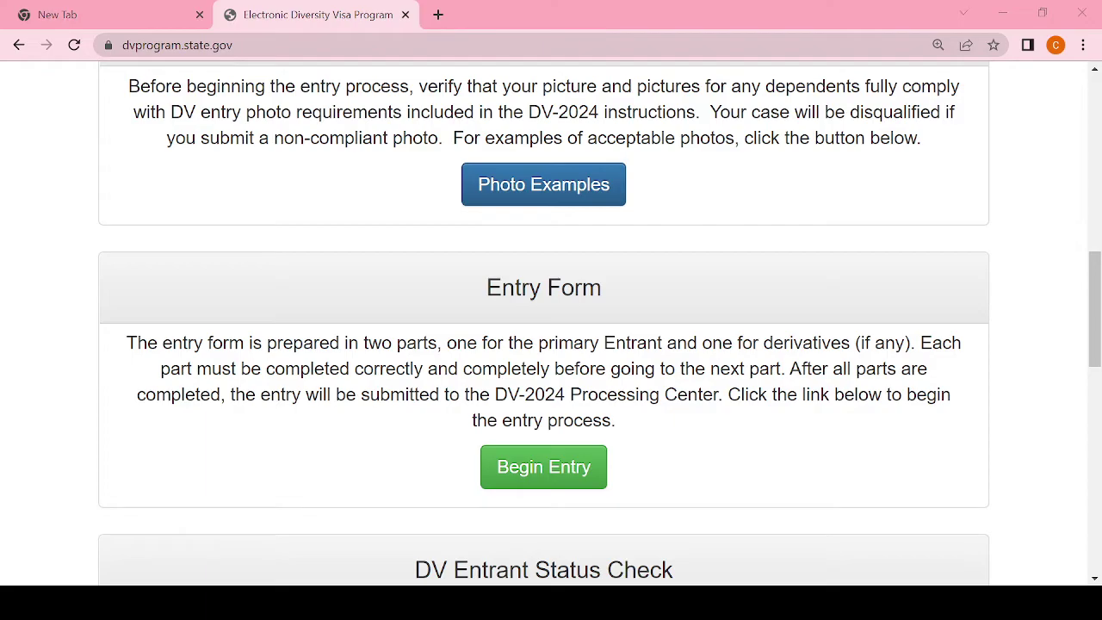
pyautogui.click(559, 474)
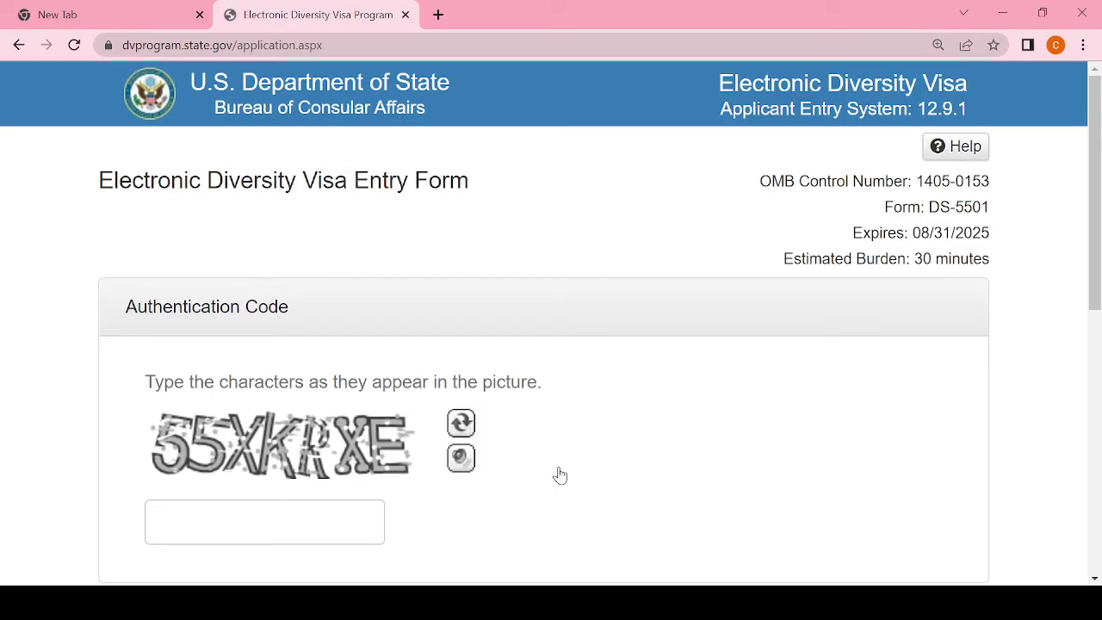
# Step: Enter the authentication code shown in the picture and submit it
pyautogui.moveTo(1096, 92); pyautogui.dragTo(1096, 110)
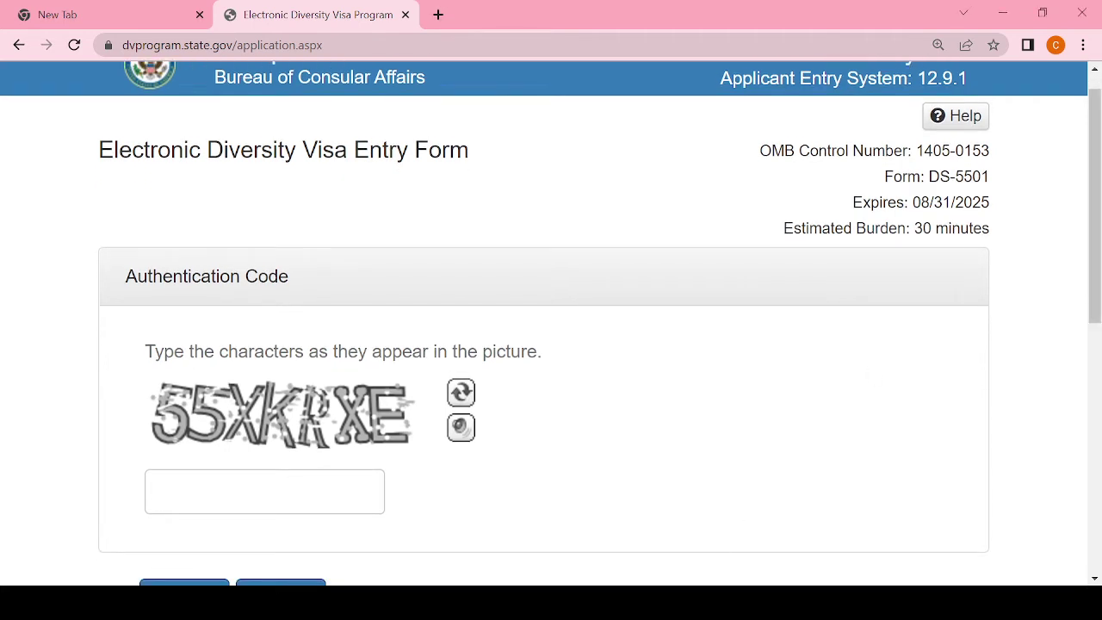
pyautogui.click(221, 497)
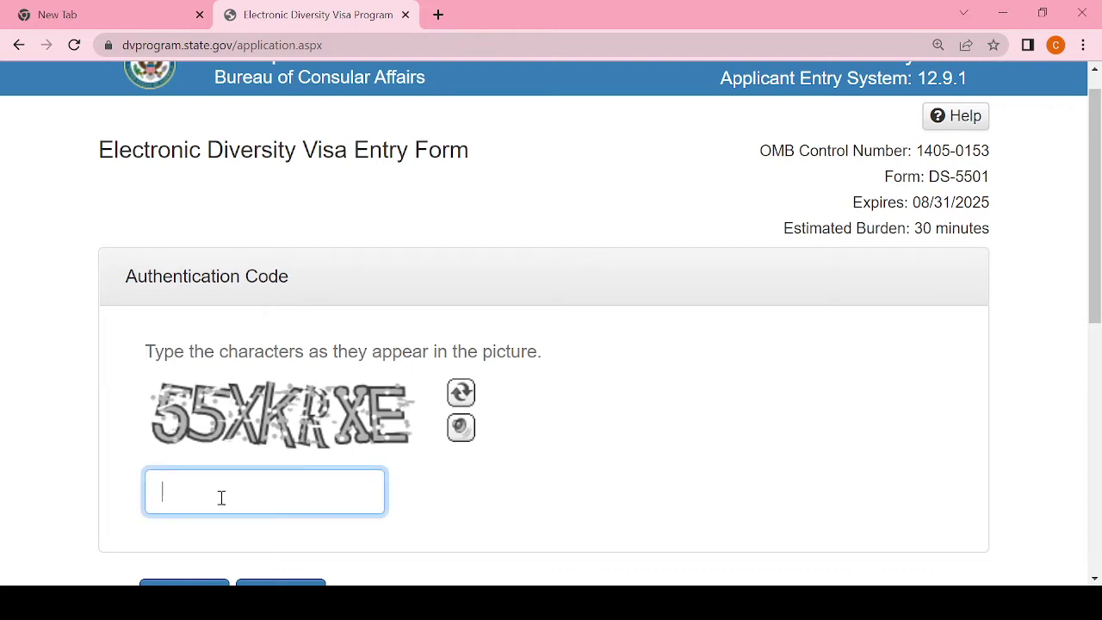
pyautogui.write('55XKR')
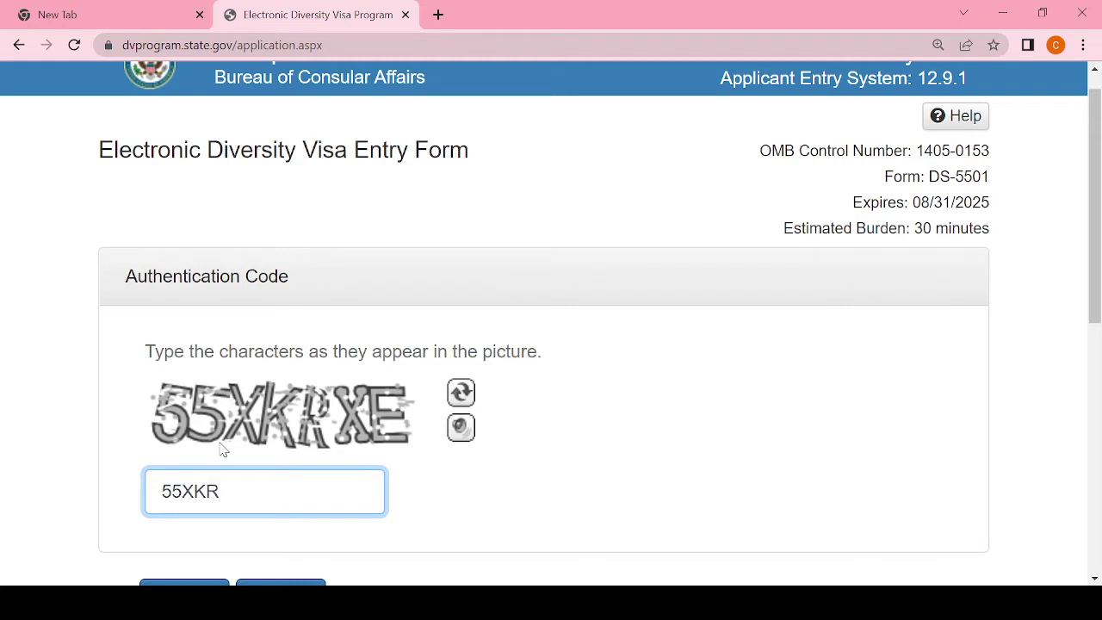
pyautogui.write('XE')
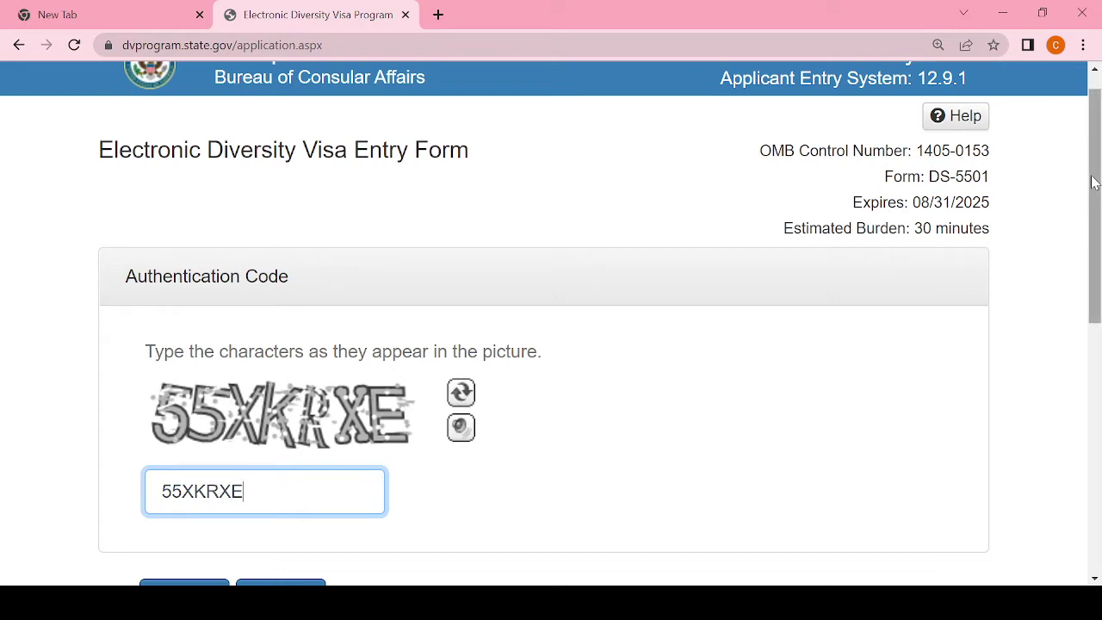
pyautogui.moveTo(1095, 185); pyautogui.dragTo(1098, 259)
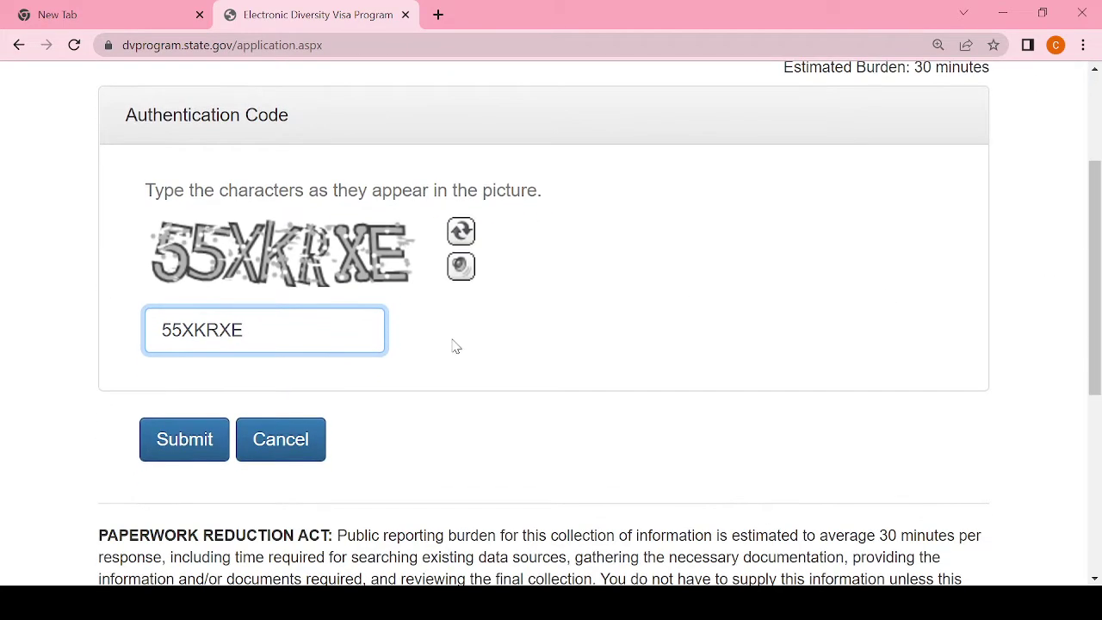
pyautogui.click(209, 443)
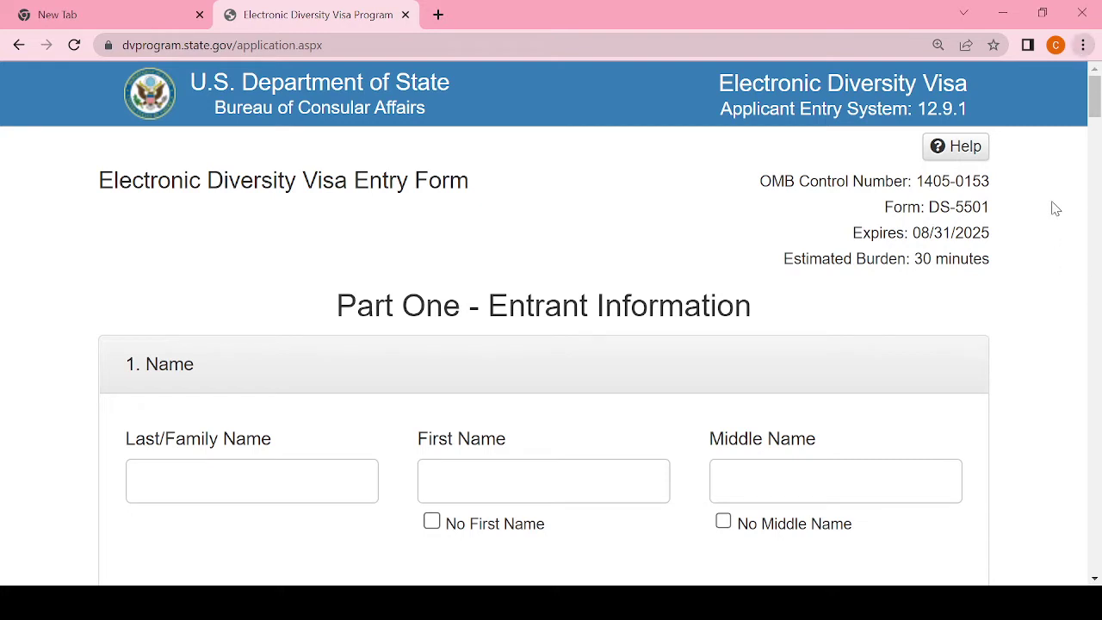
pyautogui.hotkey('ctrl', '+')
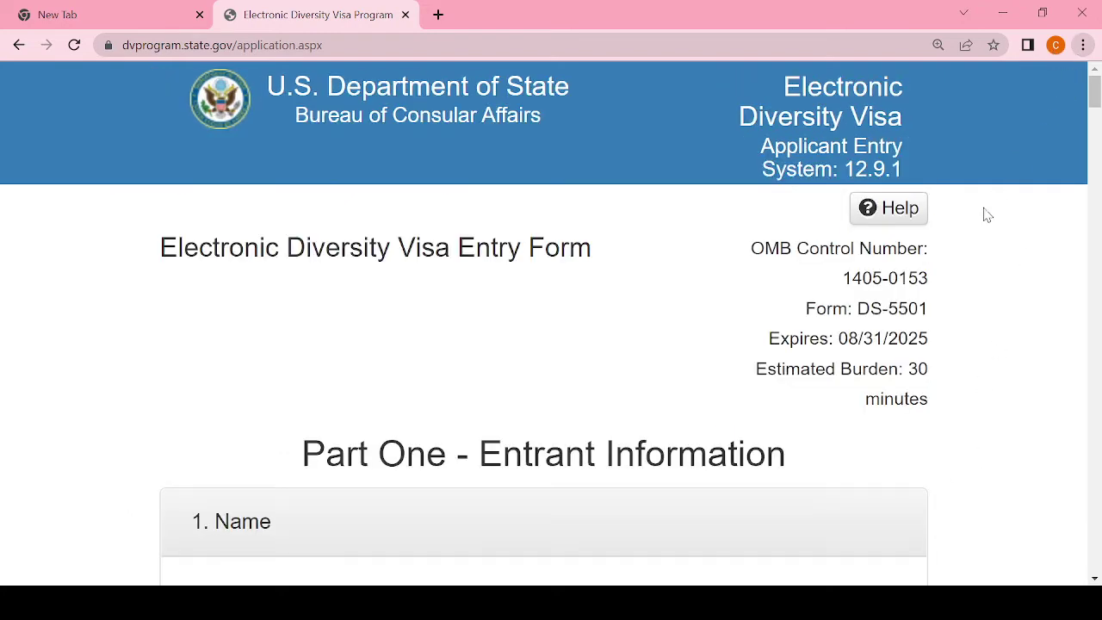
pyautogui.hotkey('ctrl', '-')
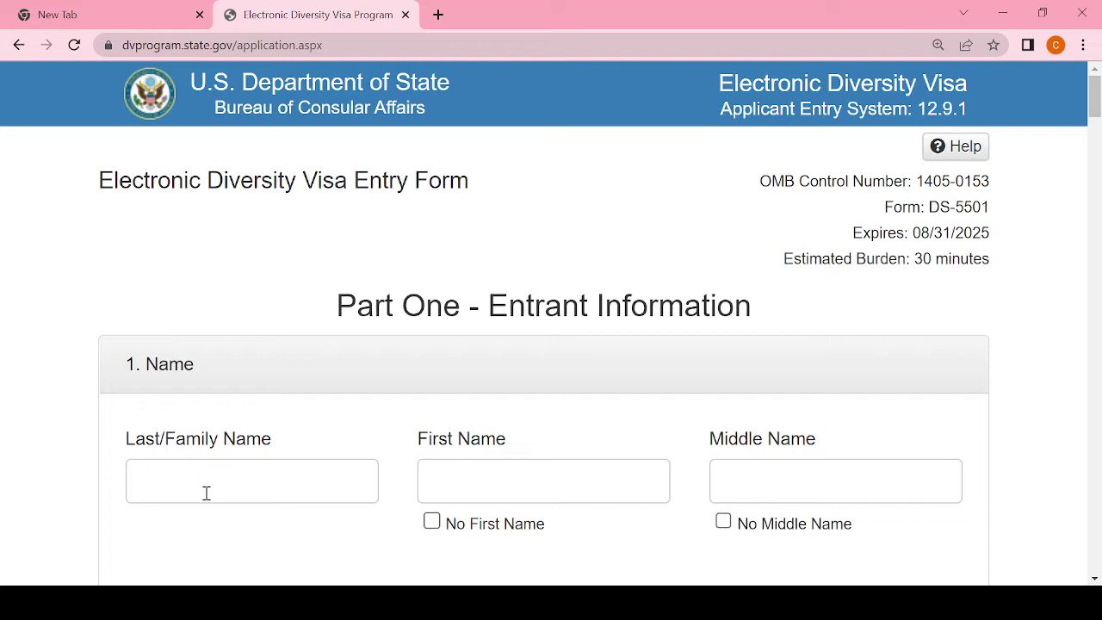
# Step: Fill in the entrant's first, middle and last/family names, correcting a typo in the first name
pyautogui.click(479, 487)
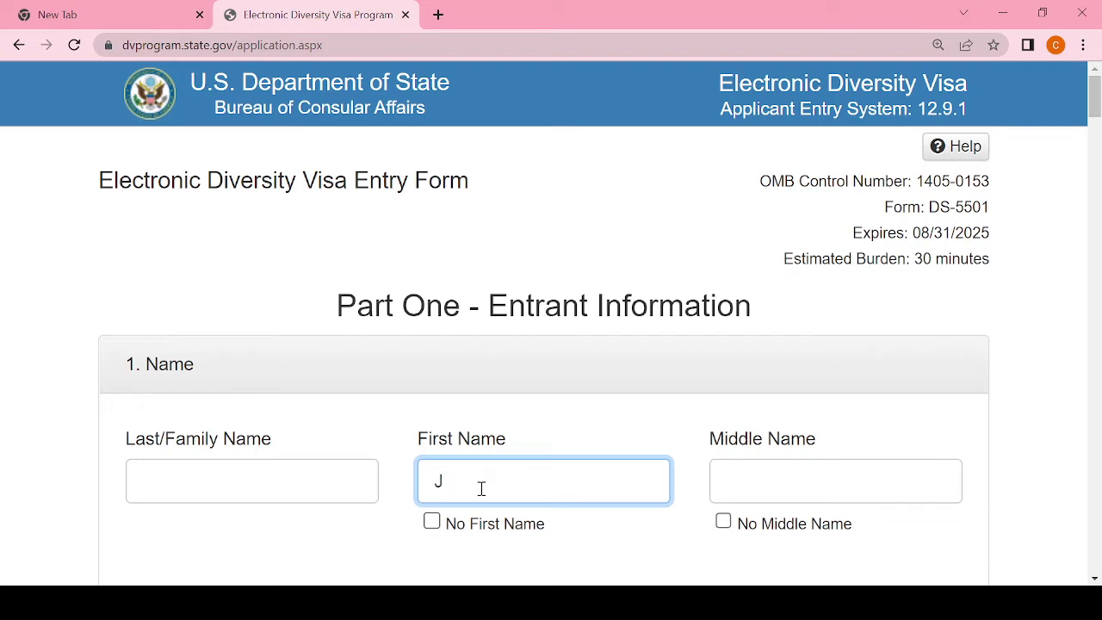
pyautogui.click(756, 476)
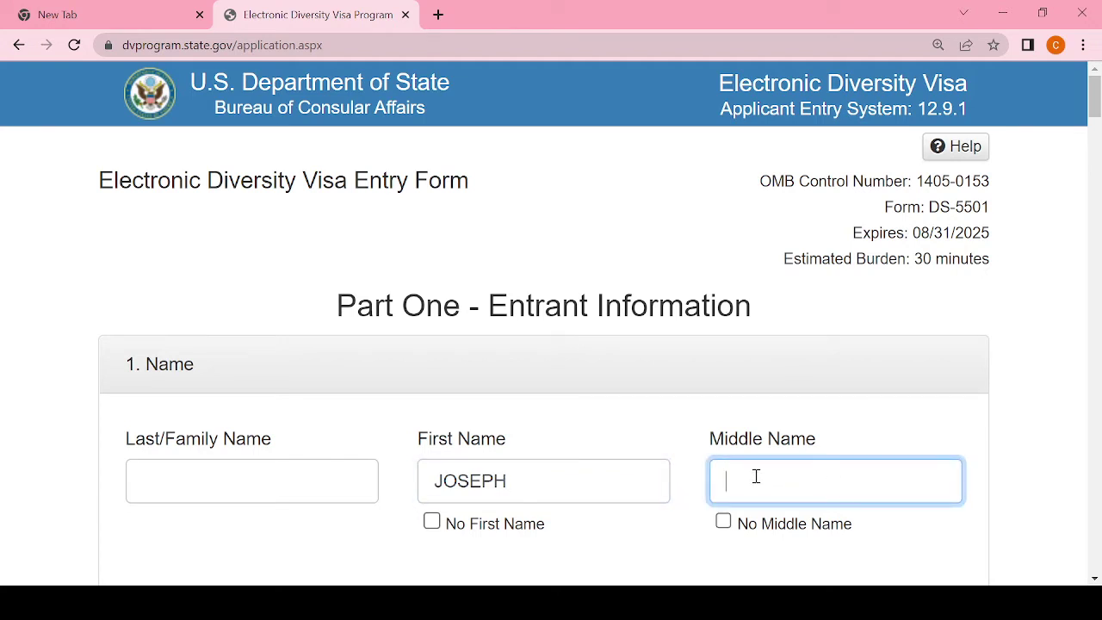
pyautogui.click(294, 477)
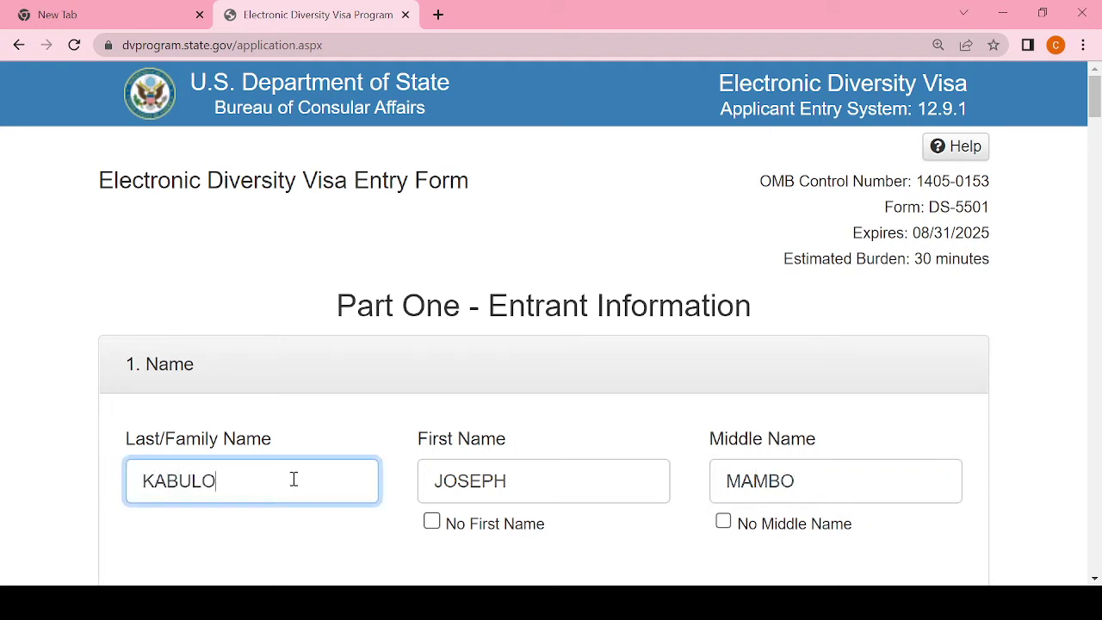
pyautogui.moveTo(1091, 77); pyautogui.dragTo(1096, 105)
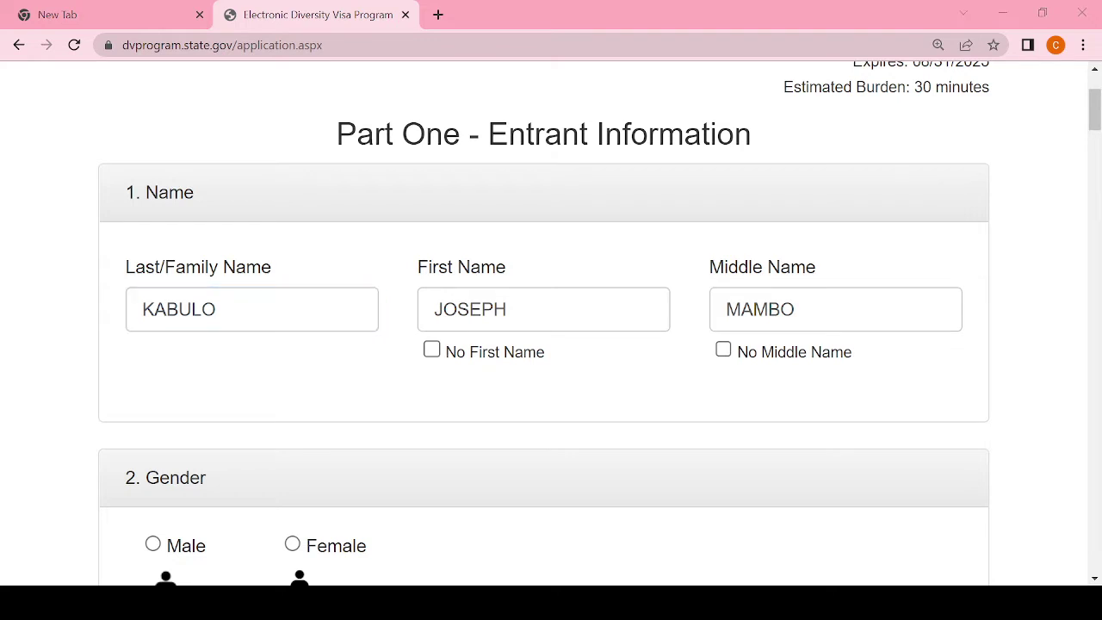
pyautogui.hotkey('alt', 'Tab')
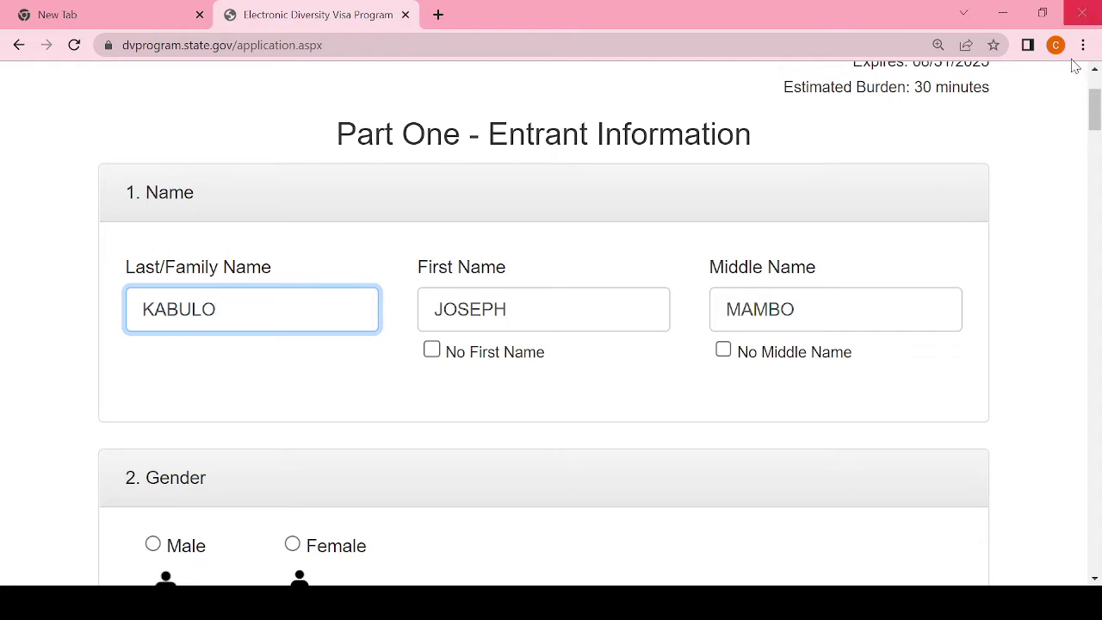
pyautogui.moveTo(1097, 115); pyautogui.dragTo(1096, 127)
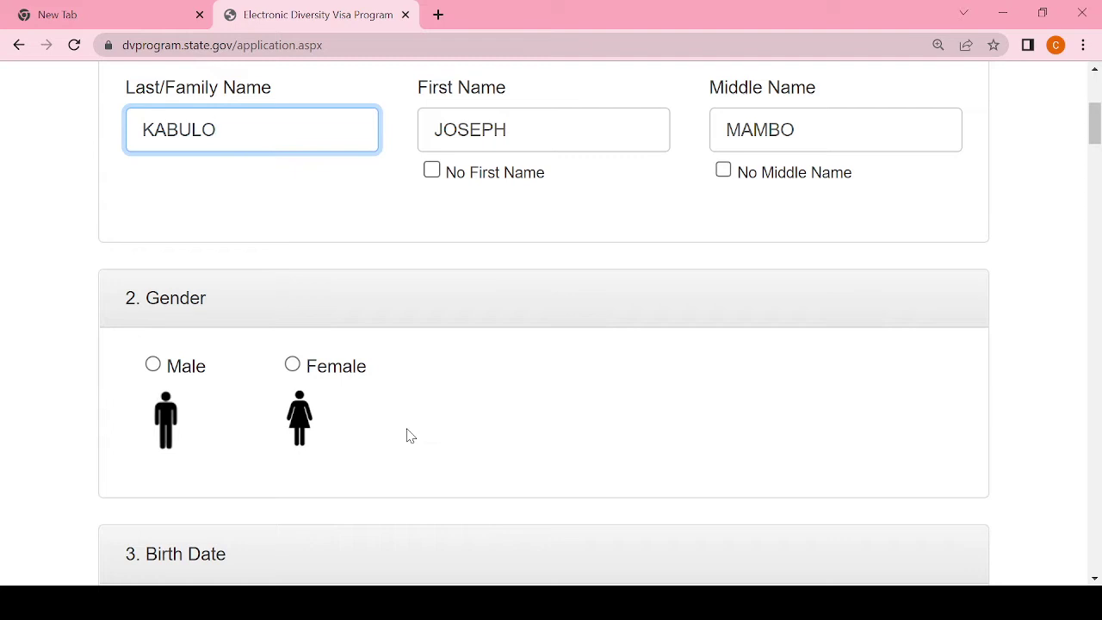
pyautogui.click(153, 365)
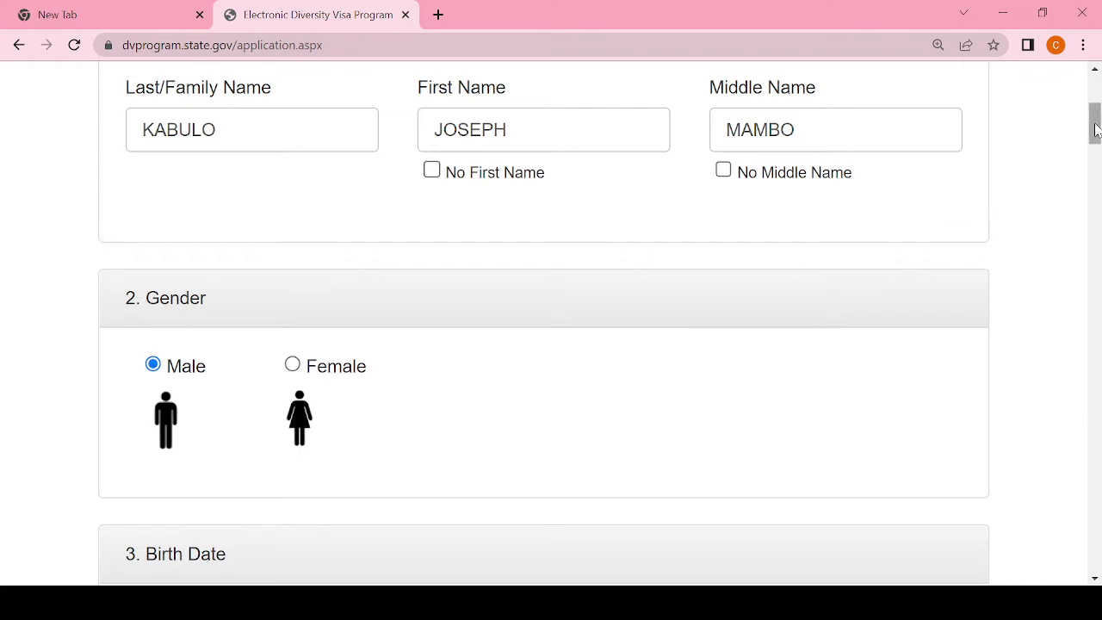
pyautogui.moveTo(1096, 129); pyautogui.dragTo(1096, 148)
pyautogui.click(211, 434)
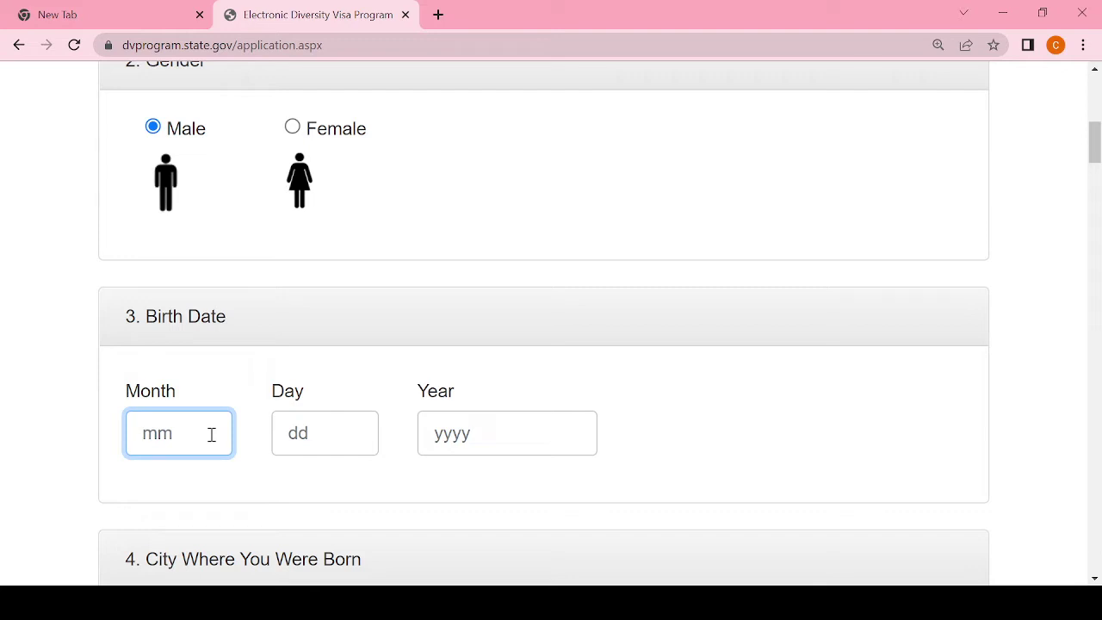
pyautogui.hotkey('alt', 'Tab')
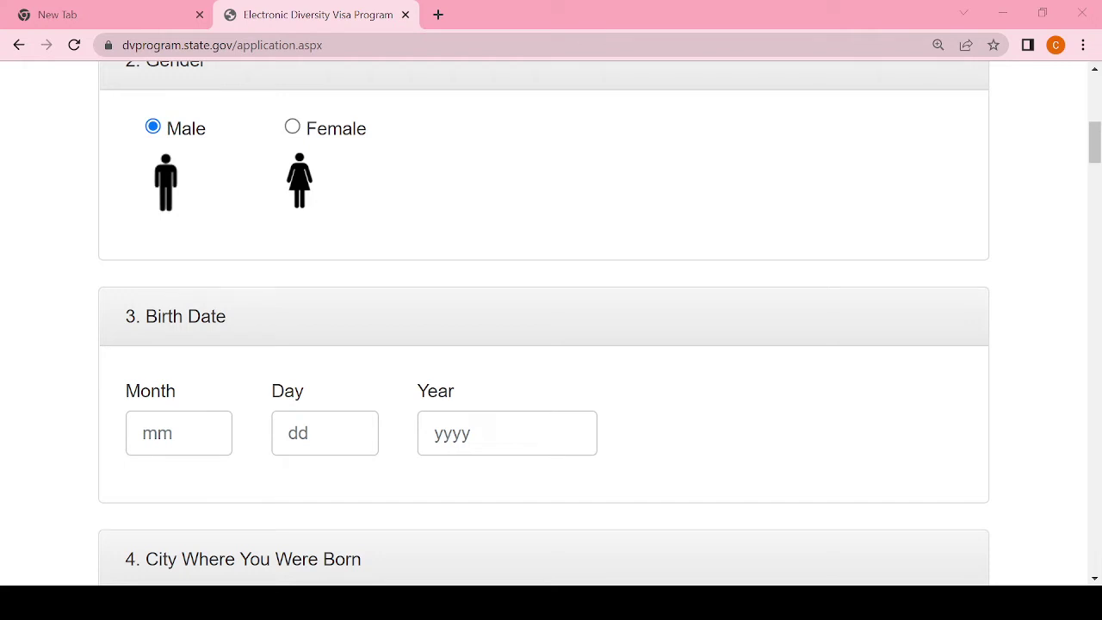
pyautogui.hotkey('alt', 'Tab')
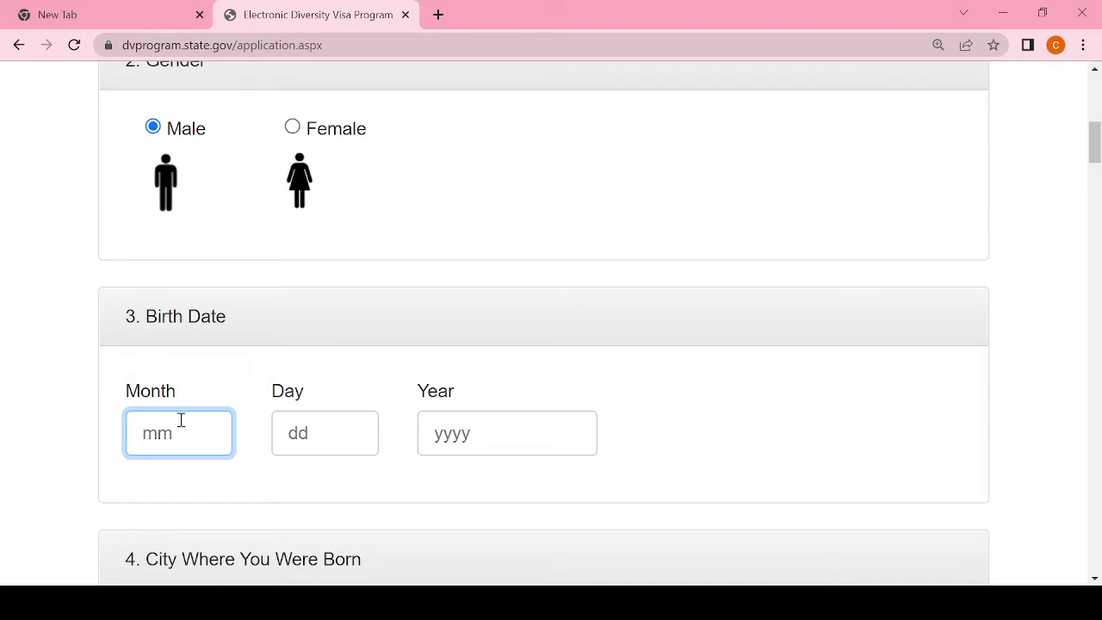
pyautogui.write('01')
pyautogui.click(324, 442)
pyautogui.write('30')
pyautogui.click(501, 433)
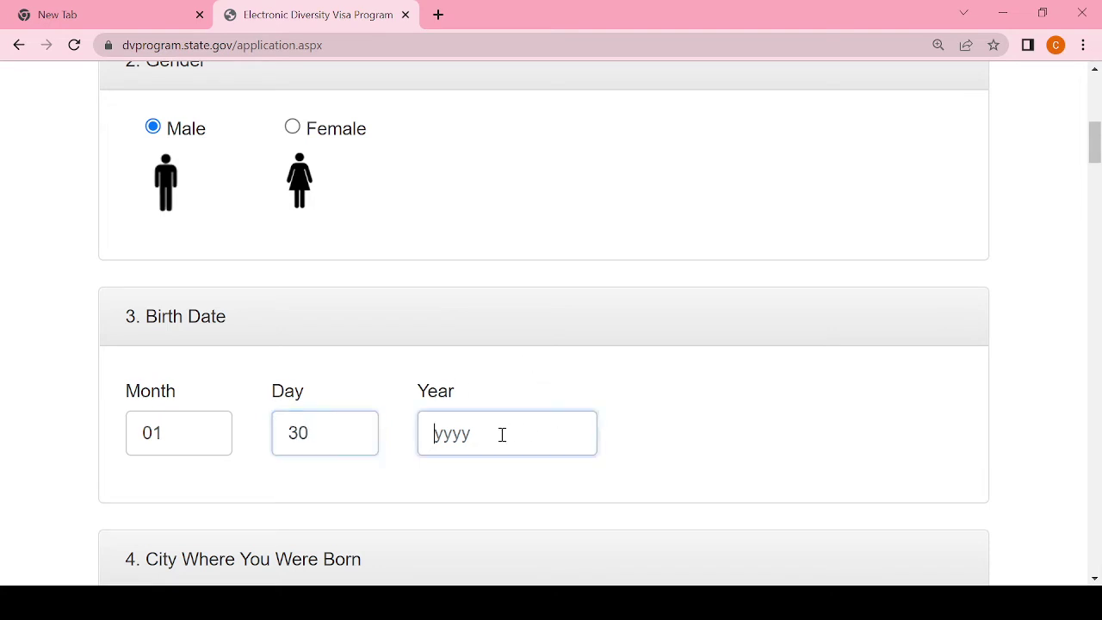
pyautogui.write('1960')
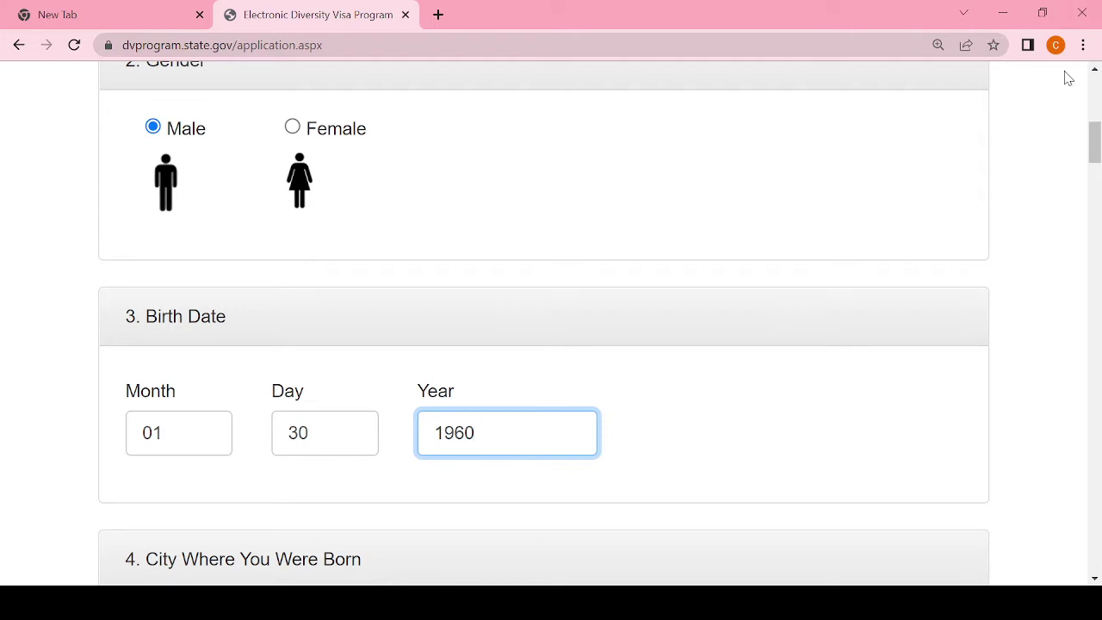
pyautogui.moveTo(1094, 148); pyautogui.dragTo(1098, 170)
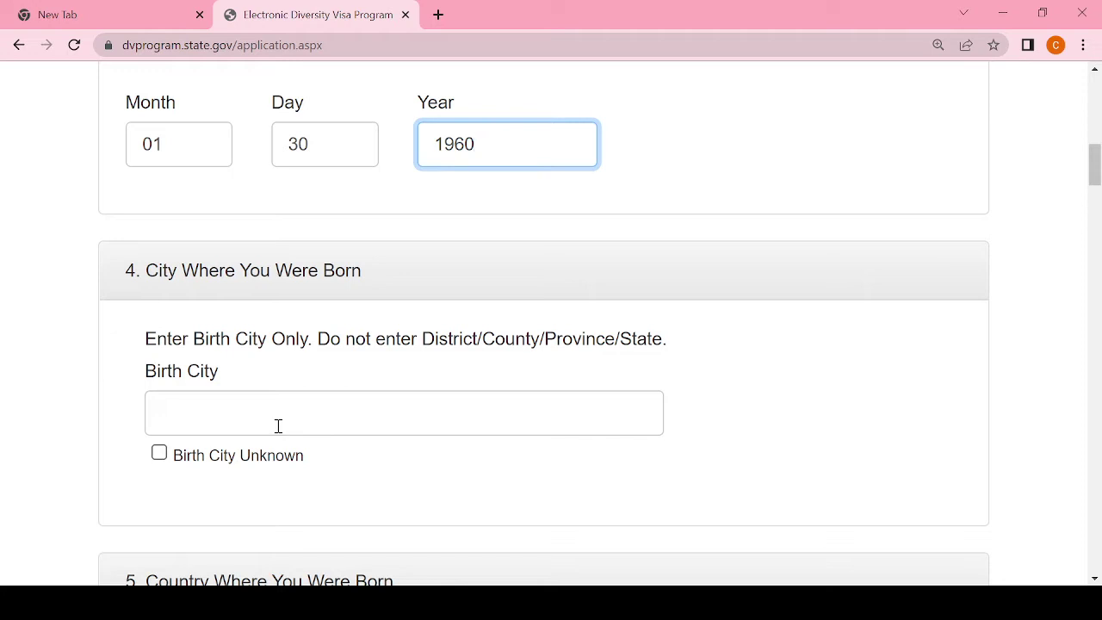
pyautogui.click(278, 425)
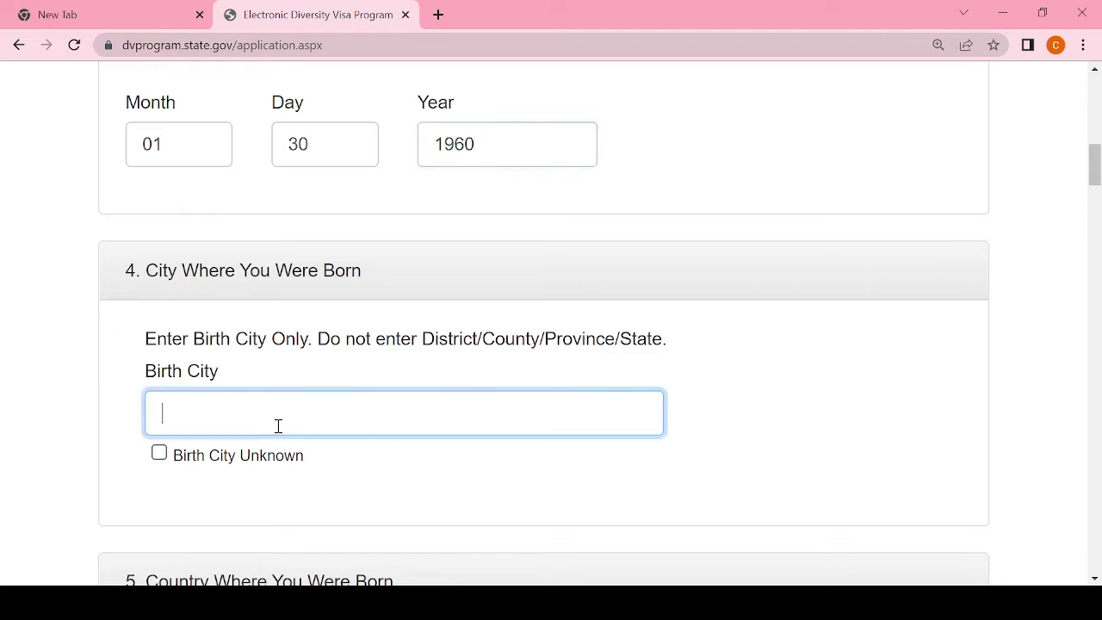
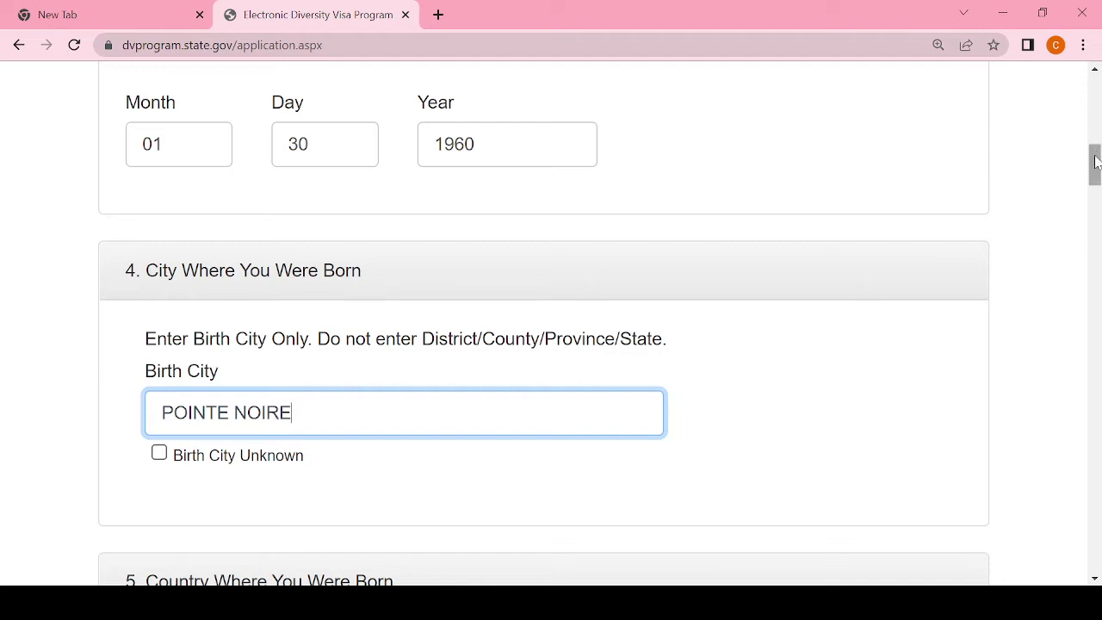
pyautogui.moveTo(1097, 160); pyautogui.dragTo(1096, 175)
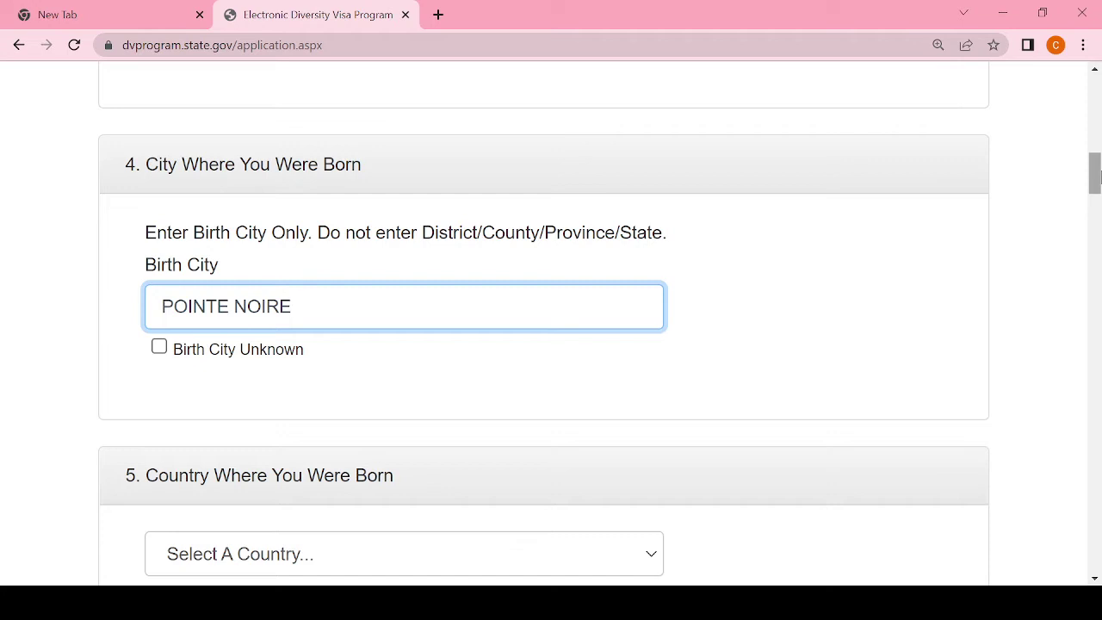
# Step: Pick Congo-Brazzaville from the Country Where You Were Born dropdown
pyautogui.moveTo(1096, 176); pyautogui.dragTo(1097, 196)
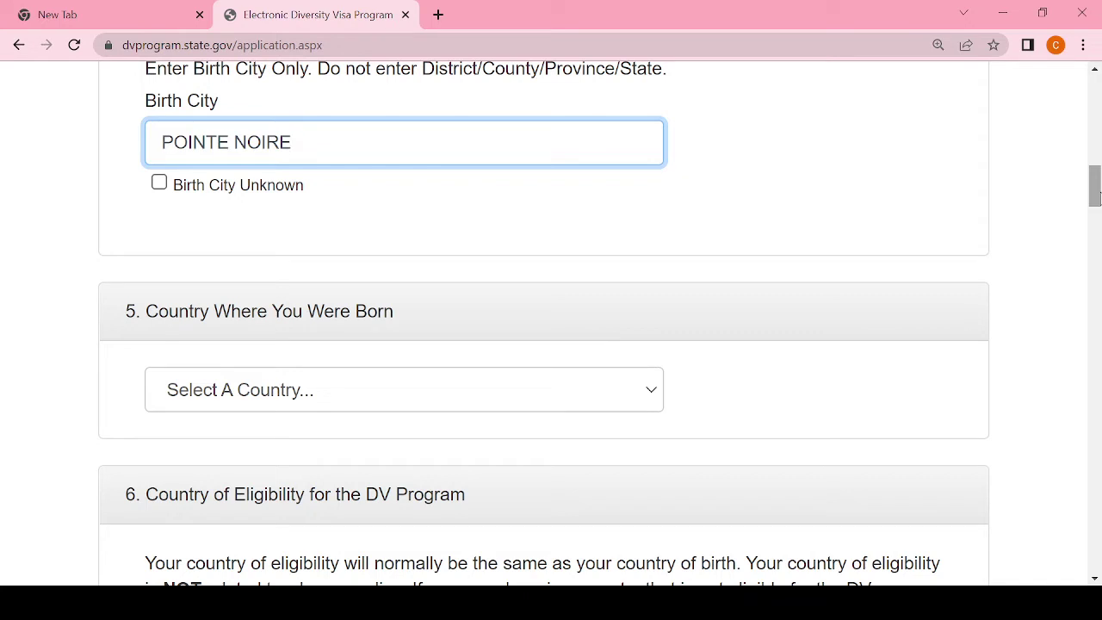
pyautogui.click(327, 411)
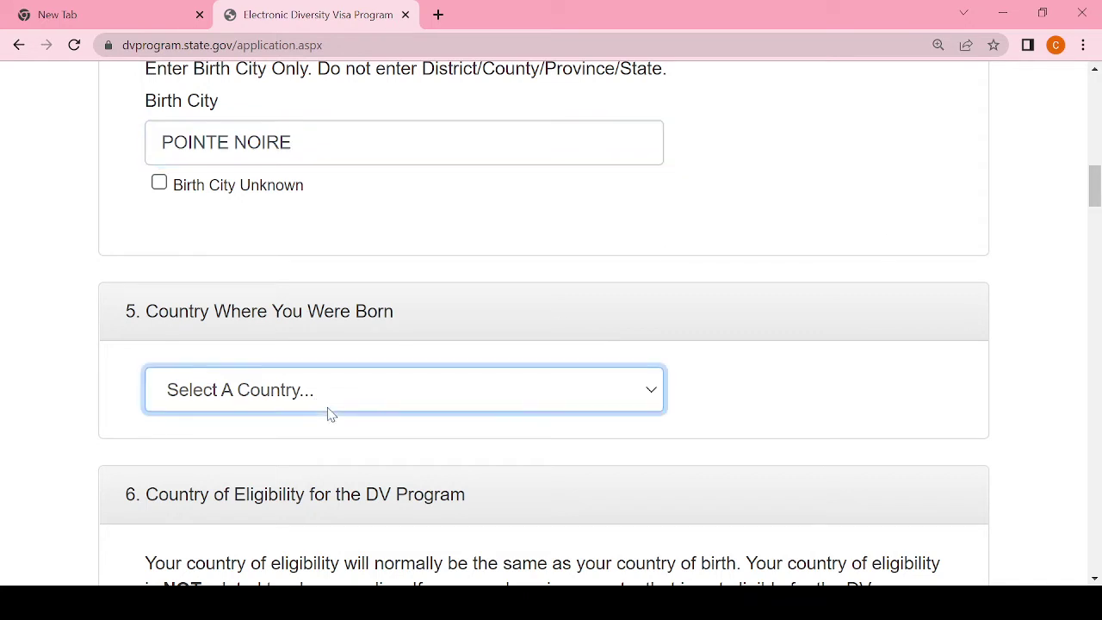
pyautogui.write('con')
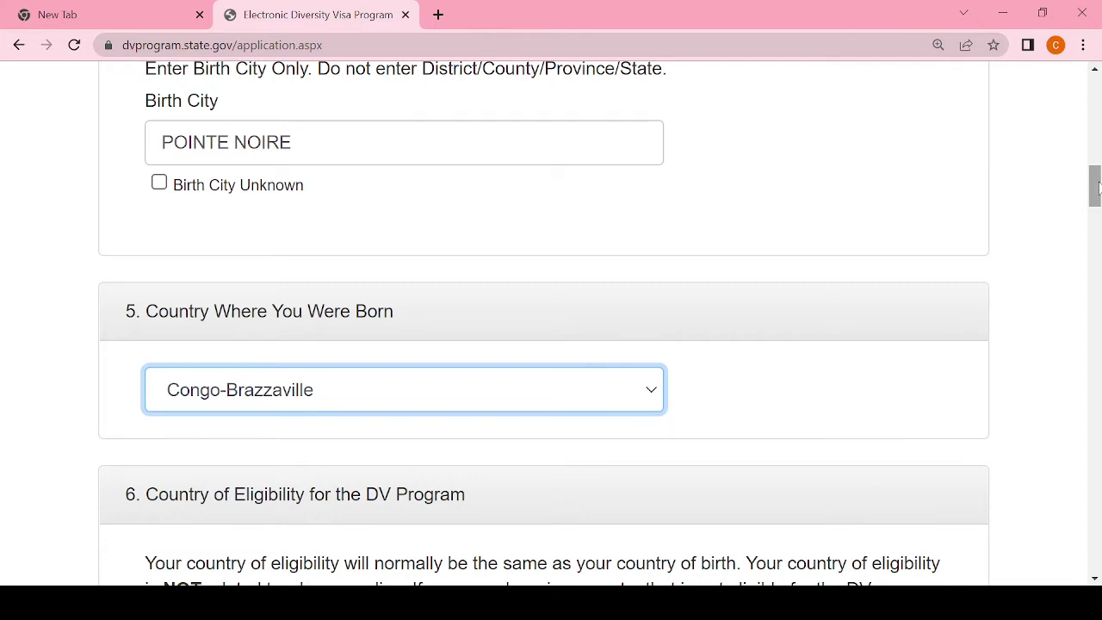
pyautogui.moveTo(1095, 187); pyautogui.dragTo(1097, 220)
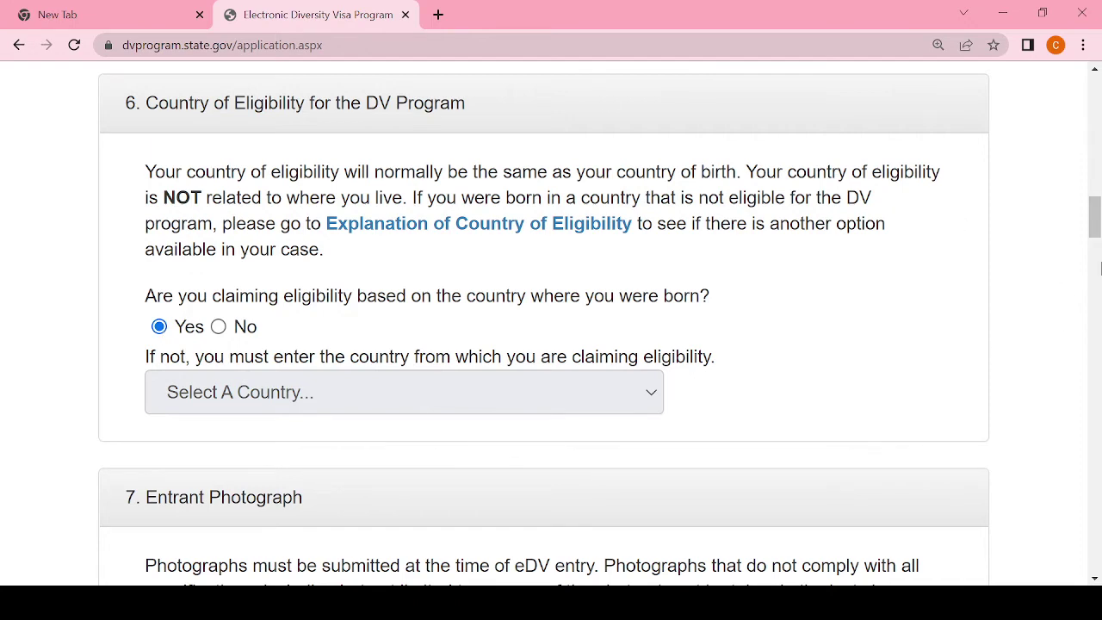
# Step: Upload C:\DV.png as the entrant photograph and confirm its preview appears
pyautogui.moveTo(1095, 207); pyautogui.dragTo(1096, 258)
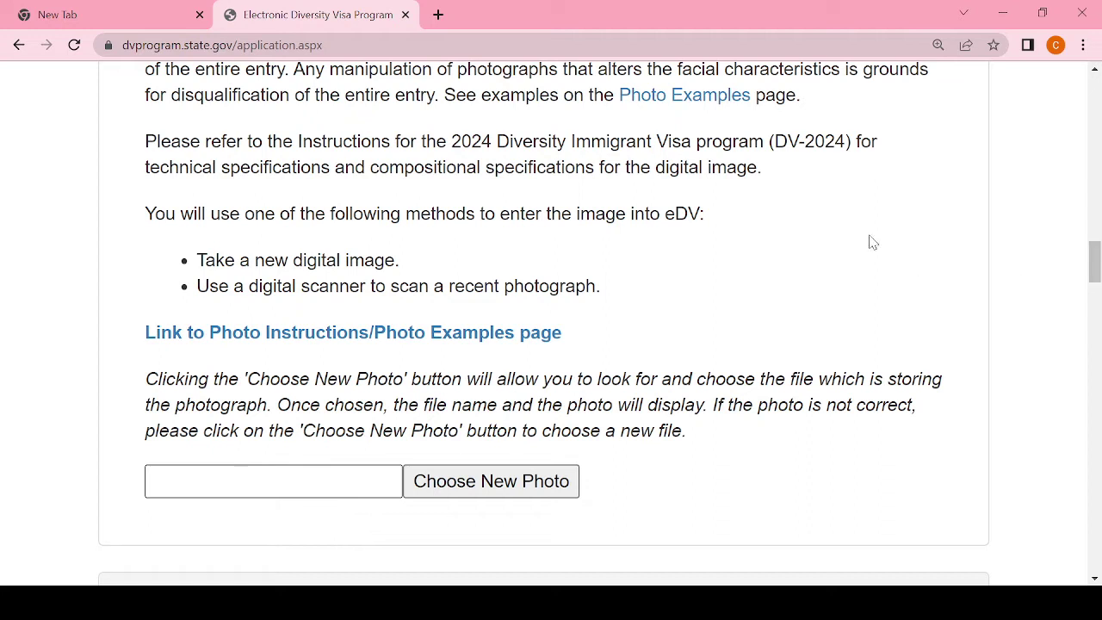
pyautogui.click(483, 487)
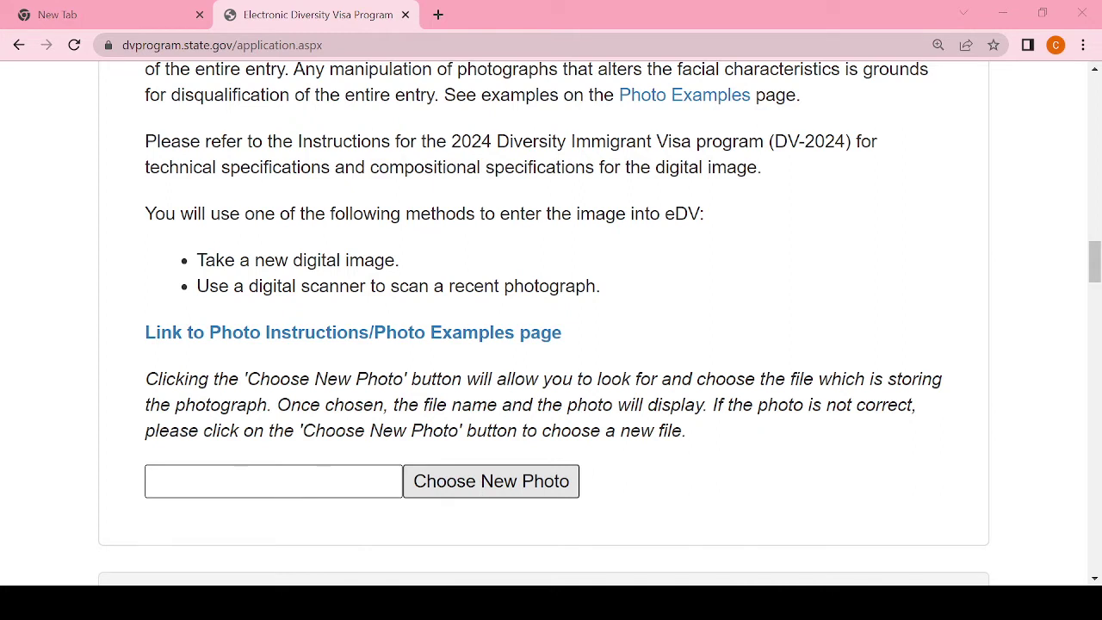
pyautogui.click(410, 386)
pyautogui.moveTo(1087, 251); pyautogui.dragTo(1097, 277)
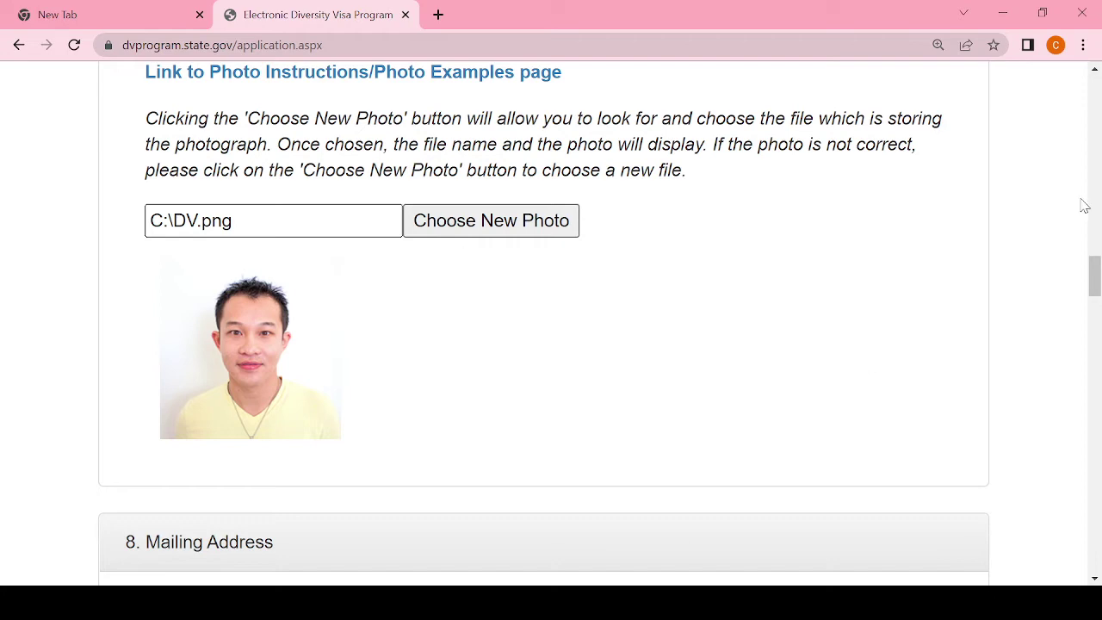
# Step: Enter the entrant's street address in Mailing Address Line 1
pyautogui.moveTo(1093, 286); pyautogui.dragTo(1095, 316)
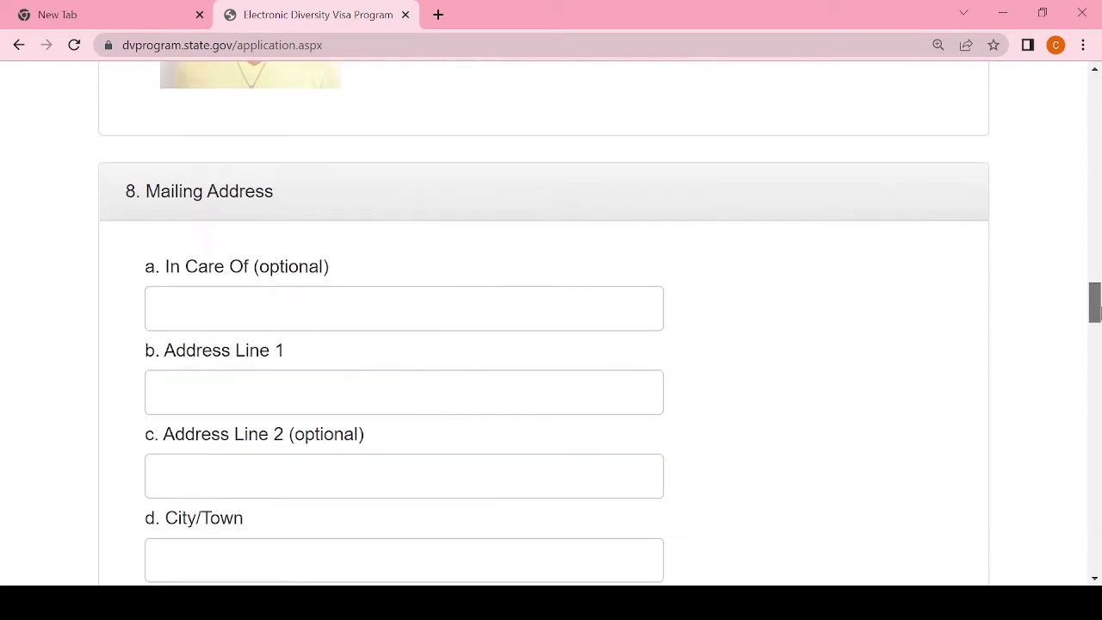
pyautogui.click(369, 316)
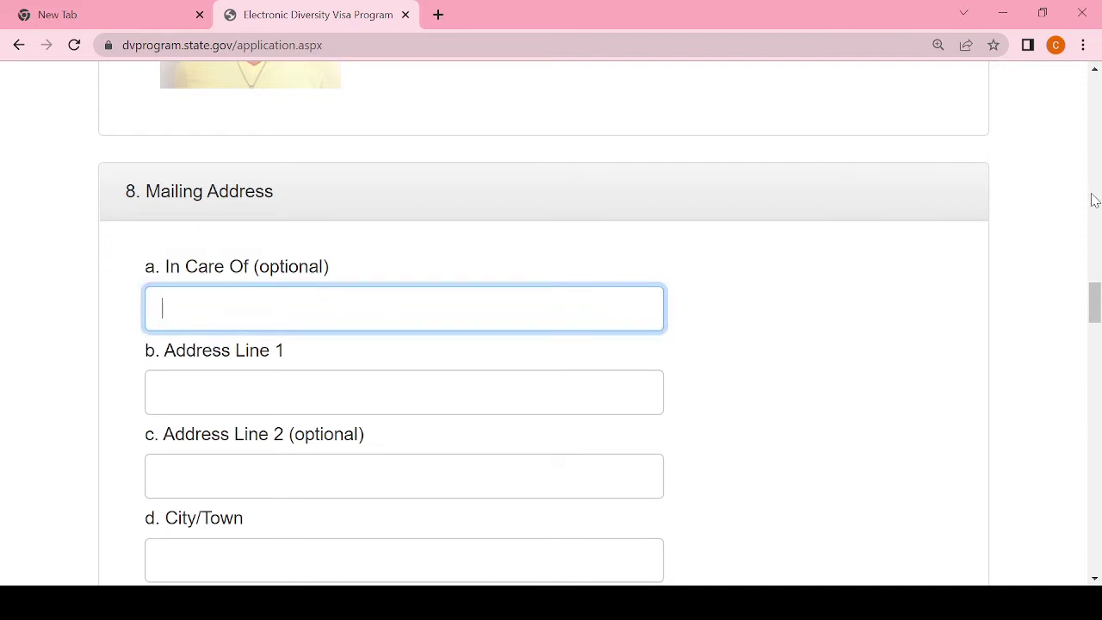
pyautogui.moveTo(1096, 308); pyautogui.dragTo(1096, 313)
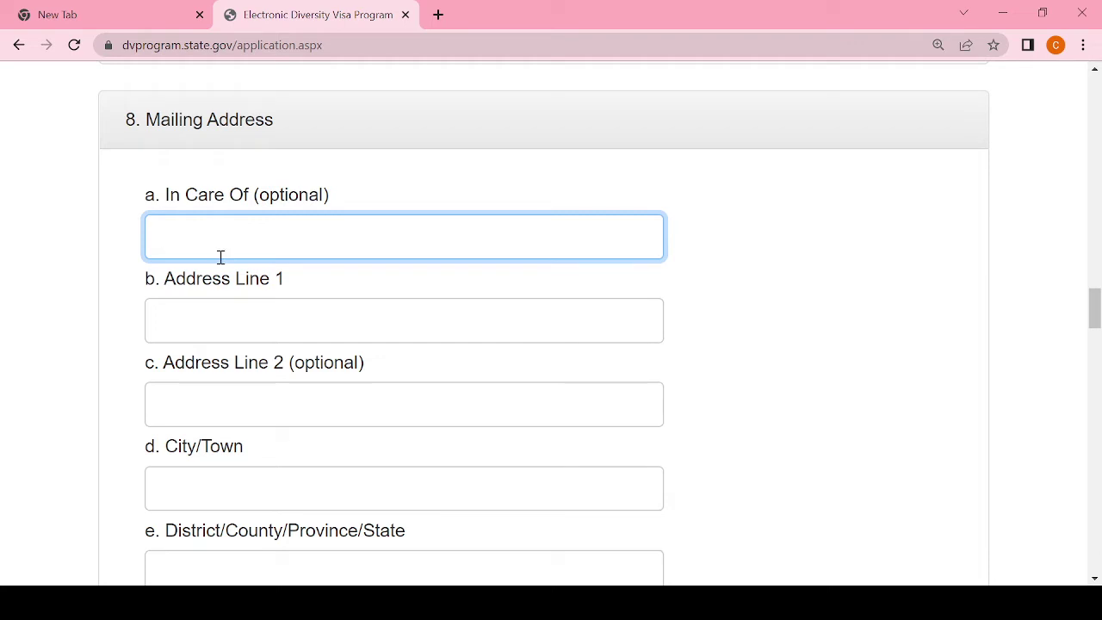
pyautogui.click(248, 319)
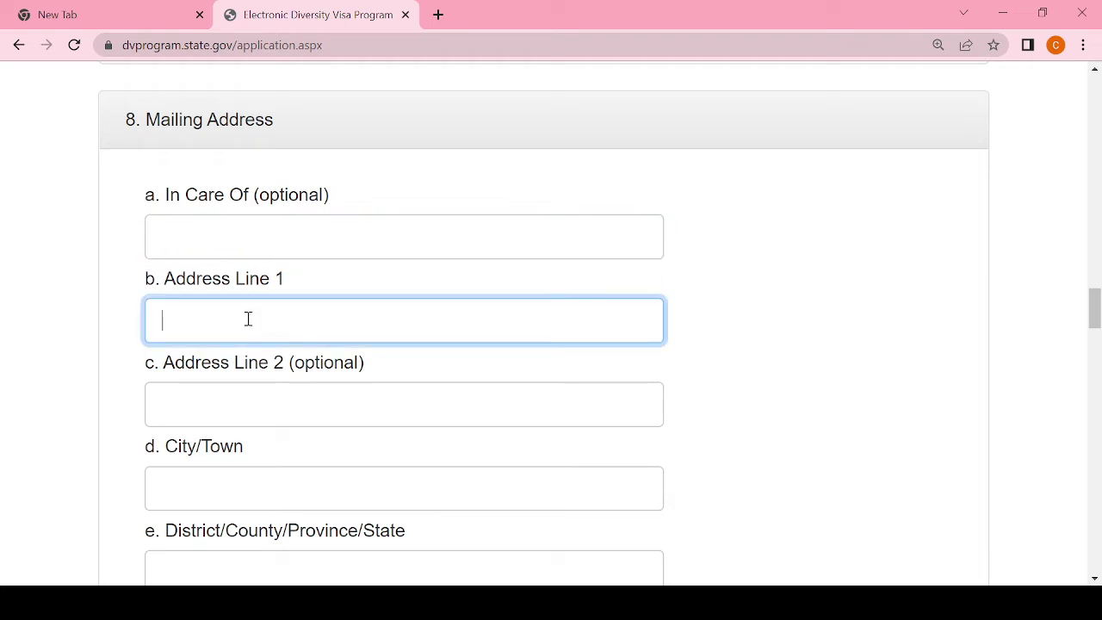
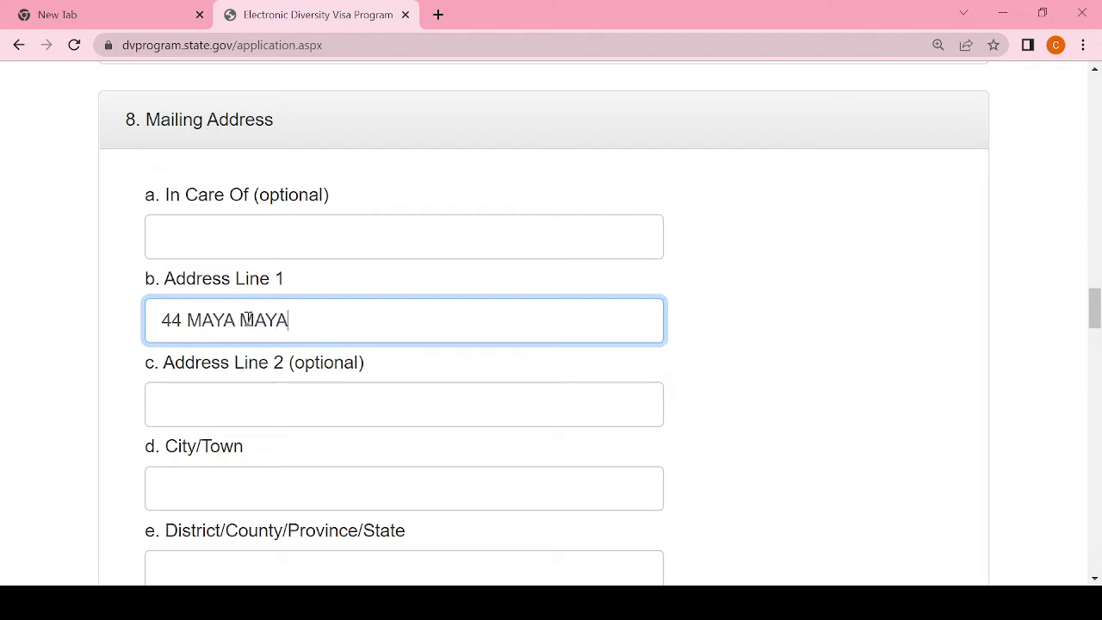
pyautogui.click(226, 496)
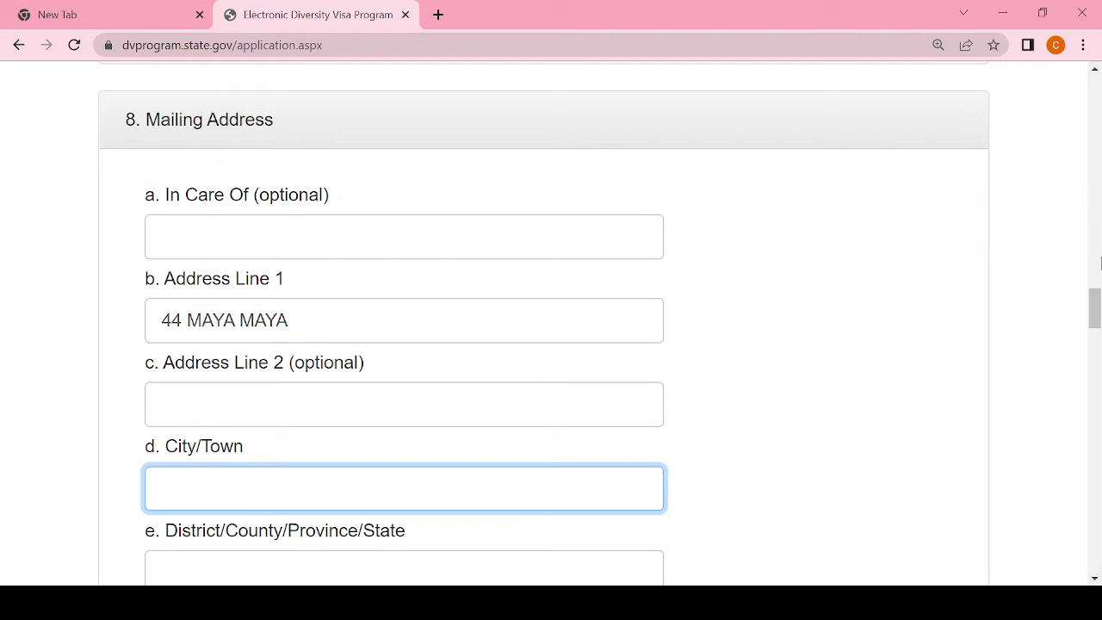
# Step: Fill in the mailing address city/town and district/province
pyautogui.moveTo(1096, 308); pyautogui.dragTo(1096, 311)
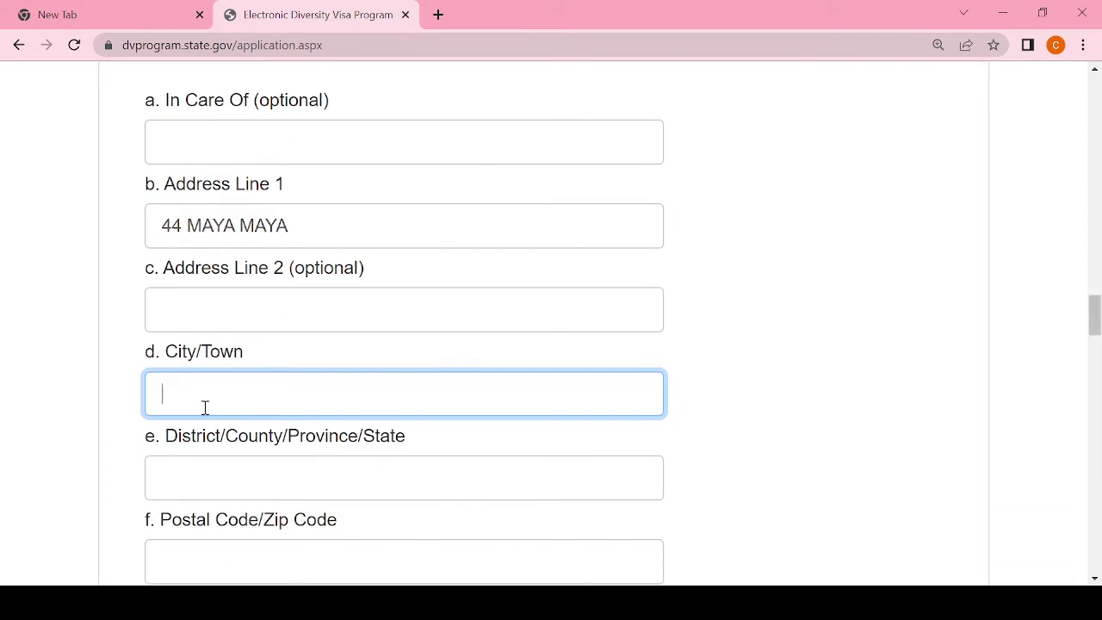
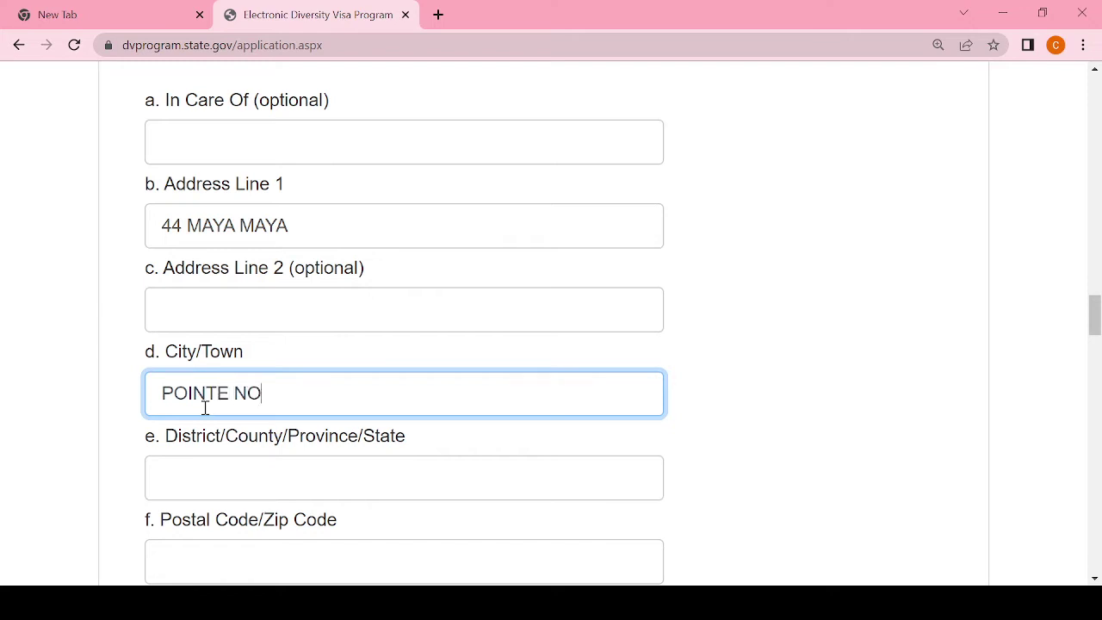
pyautogui.click(224, 478)
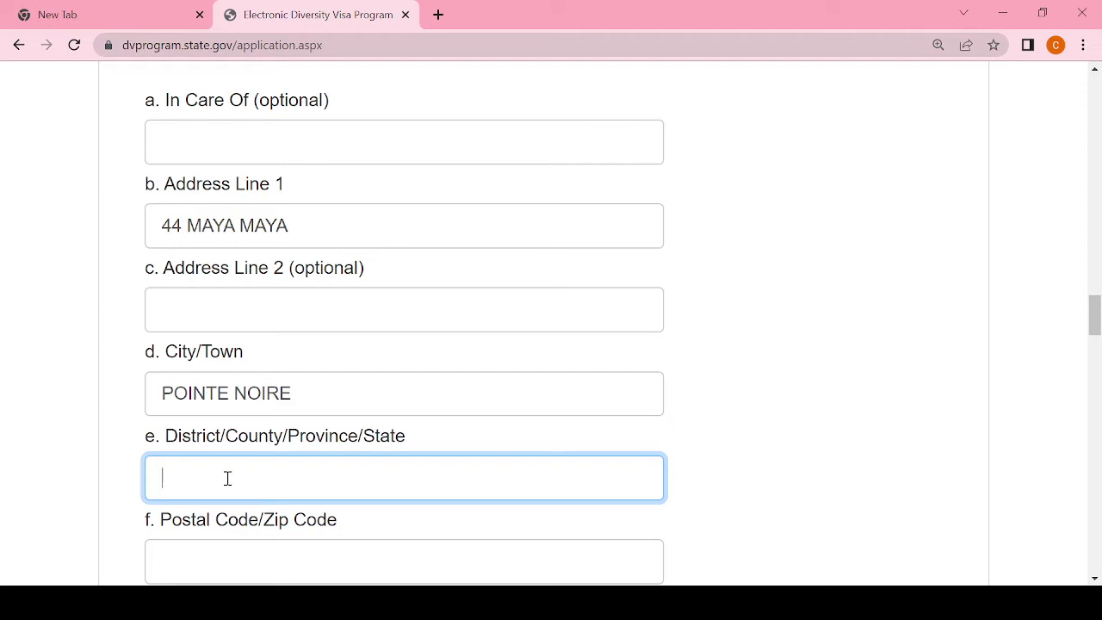
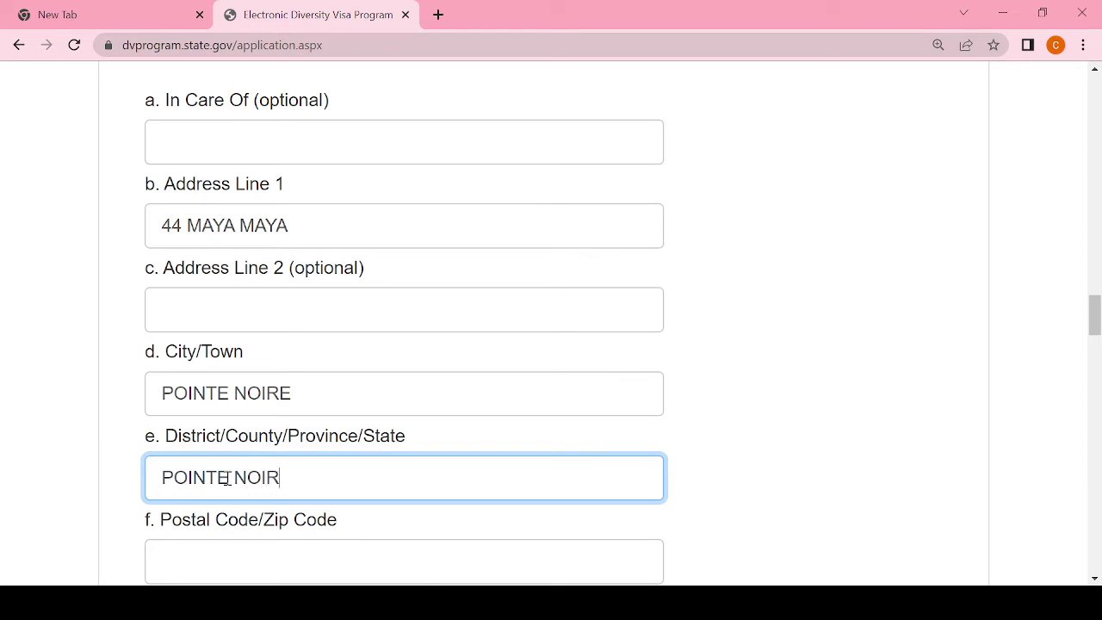
pyautogui.click(219, 558)
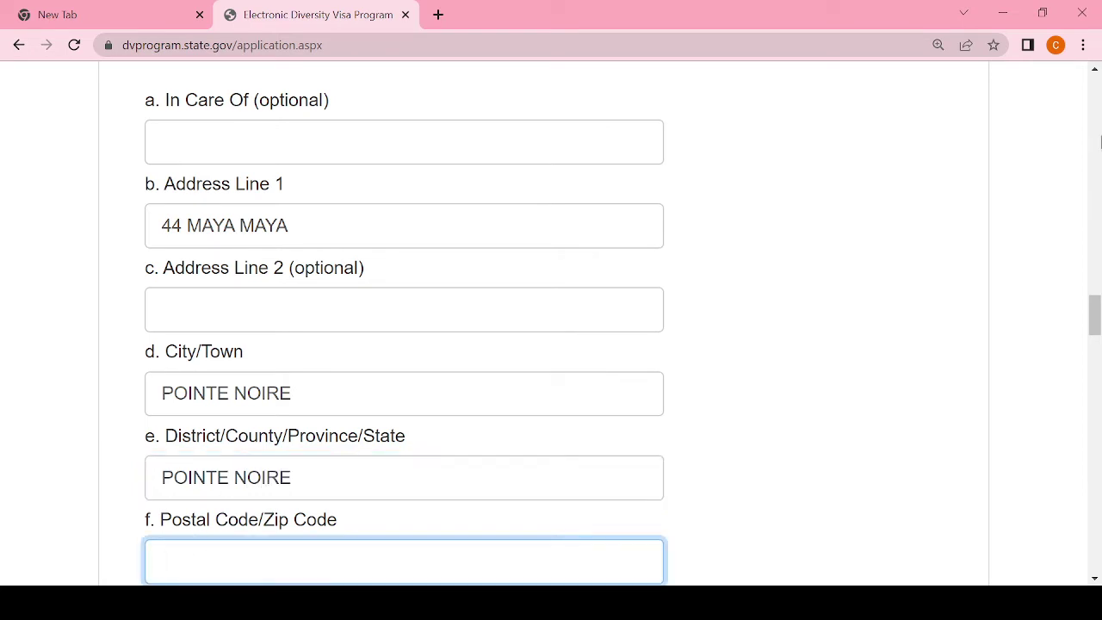
# Step: Tick No Postal Code / Zip Code and set the mailing country to Congo-Brazzaville
pyautogui.moveTo(1091, 307); pyautogui.dragTo(1098, 337)
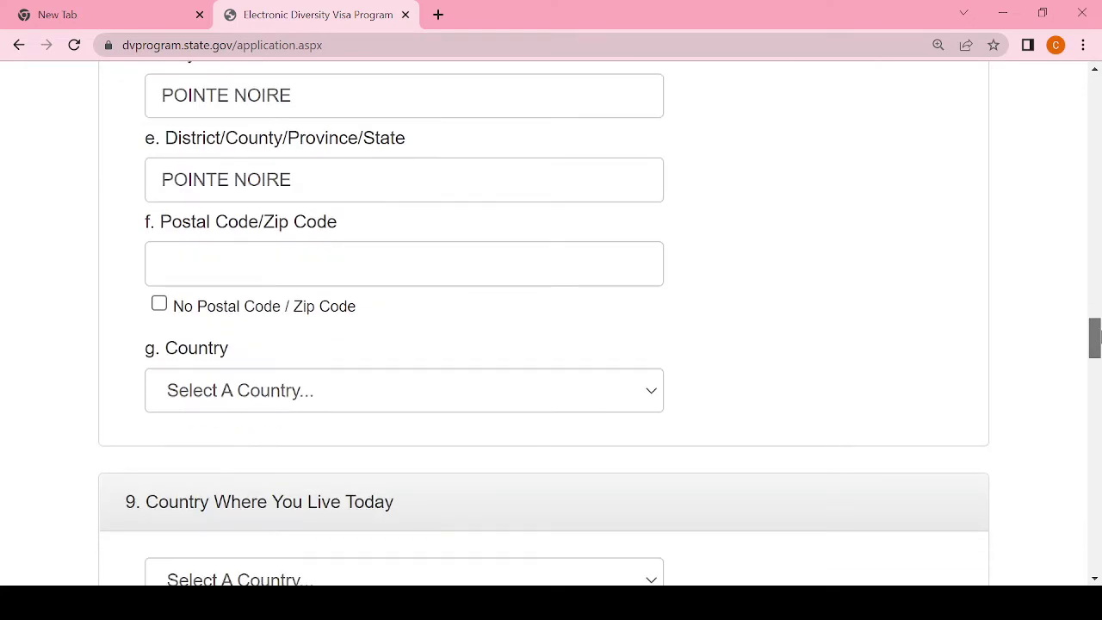
pyautogui.click(160, 306)
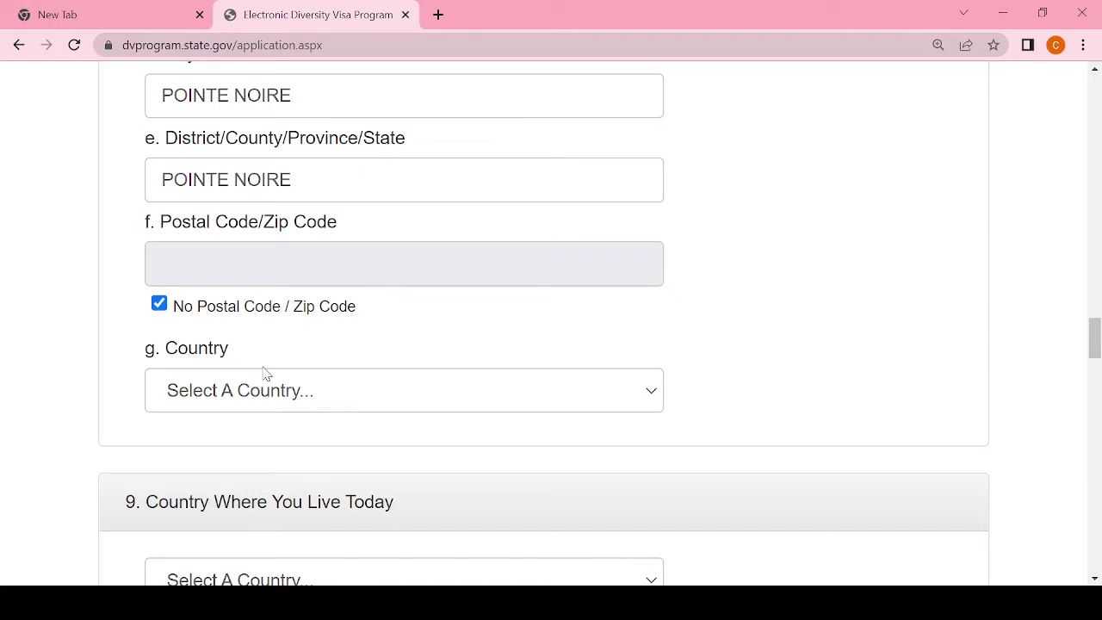
pyautogui.click(303, 393)
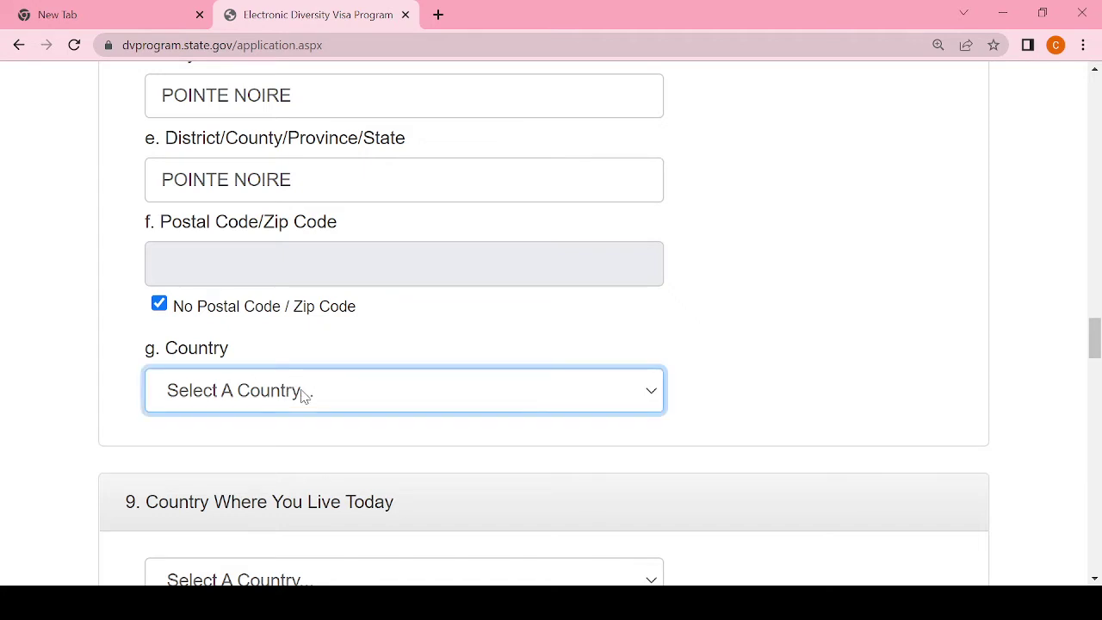
pyautogui.write('con')
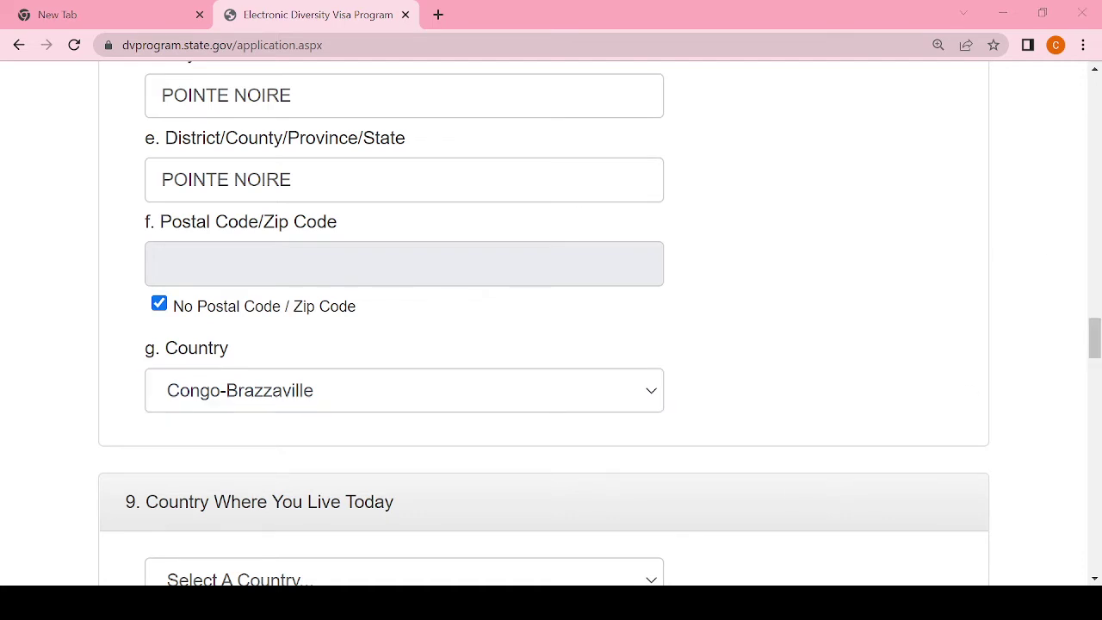
pyautogui.hotkey('alt', 'Tab')
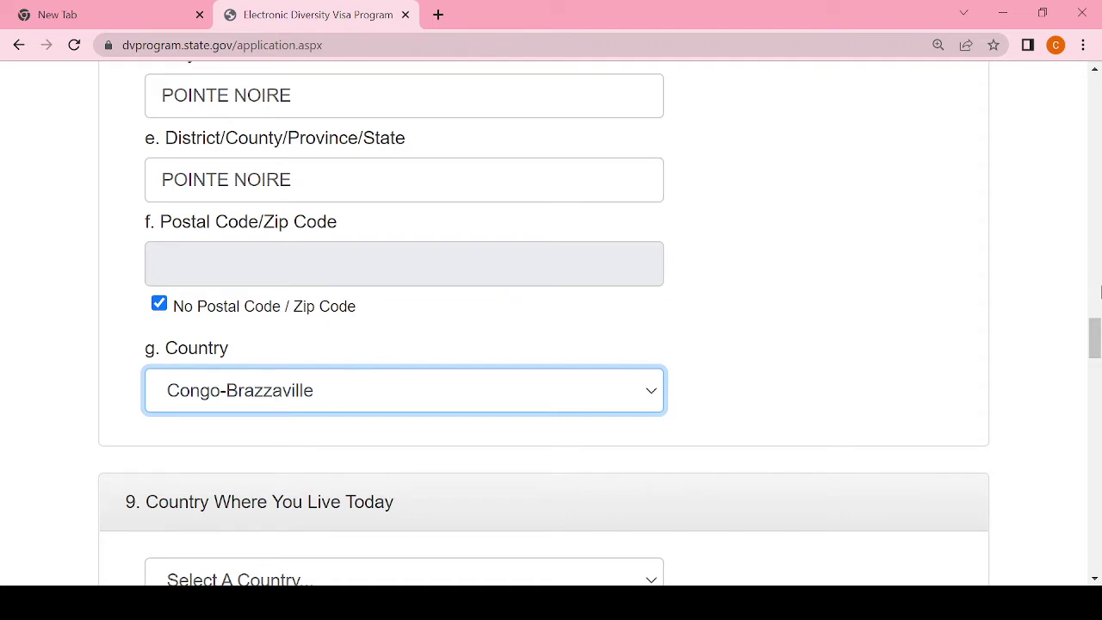
# Step: Choose Congo-Brazzaville in the Country Where You Live Today dropdown
pyautogui.moveTo(1092, 336); pyautogui.dragTo(1095, 353)
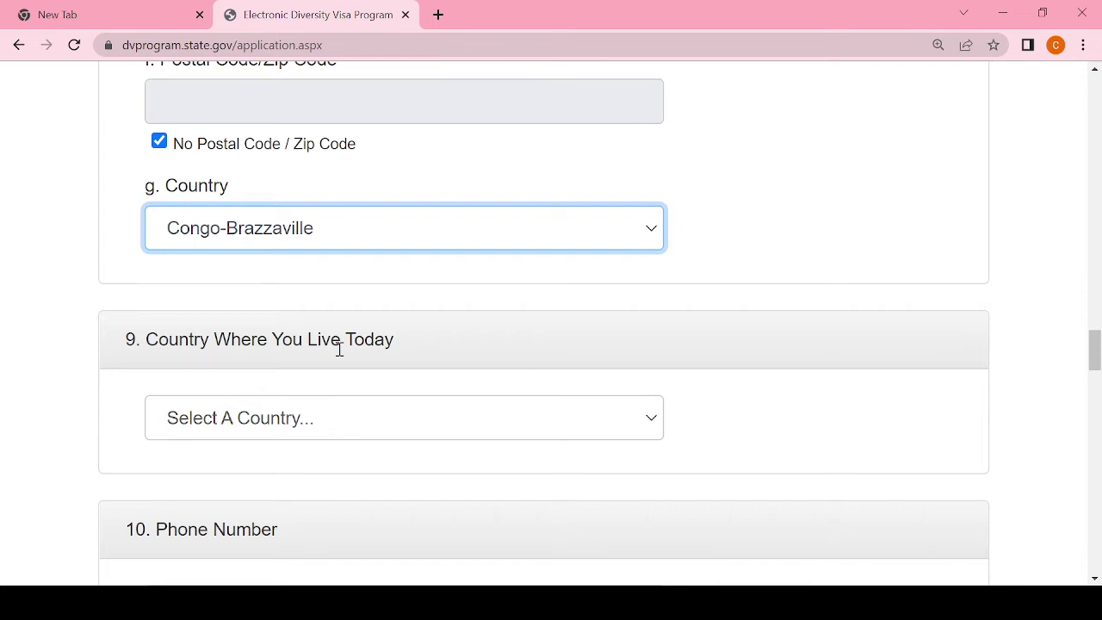
pyautogui.click(344, 426)
pyautogui.write('congo')
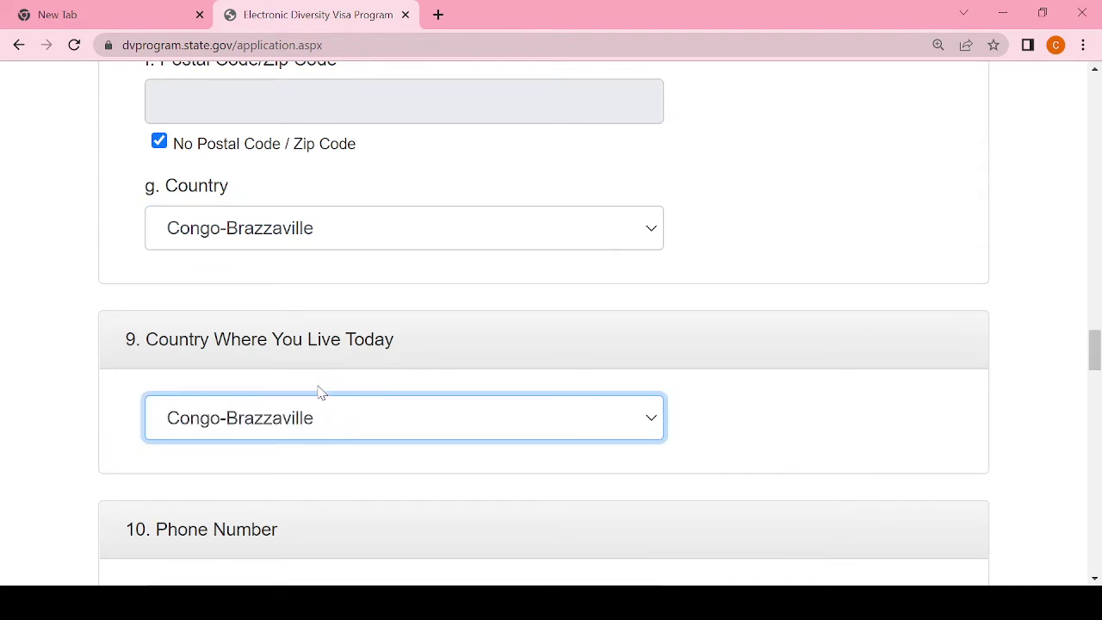
pyautogui.moveTo(1095, 357); pyautogui.dragTo(1094, 375)
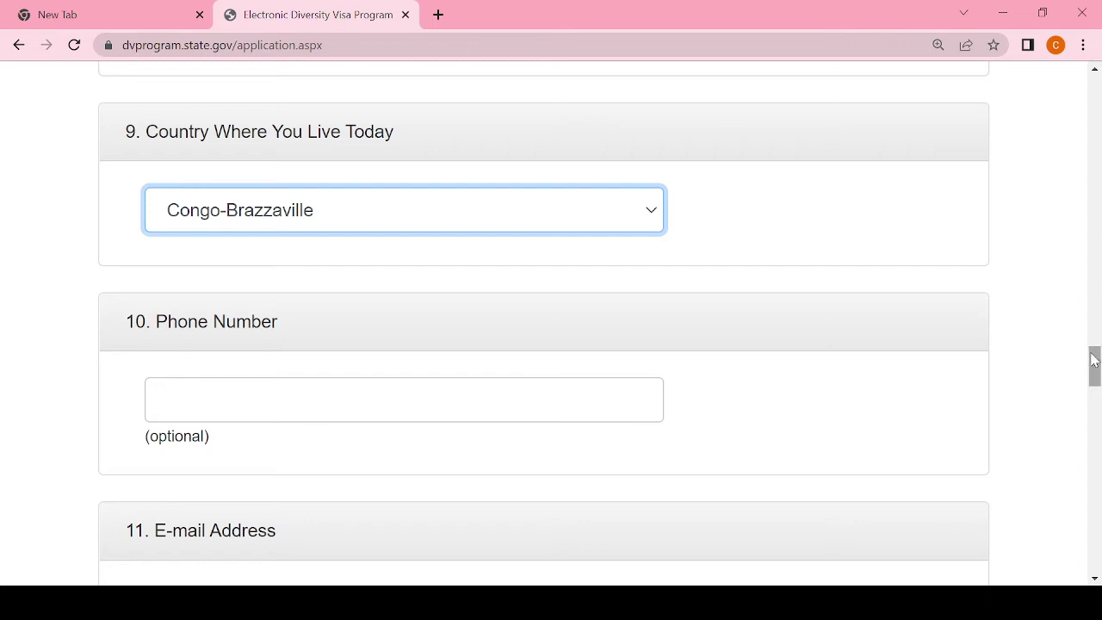
# Step: Enter the applicant's e-mail address in section 11, then retype it in Confirm E-Mail Address
pyautogui.moveTo(1094, 364); pyautogui.dragTo(1097, 380)
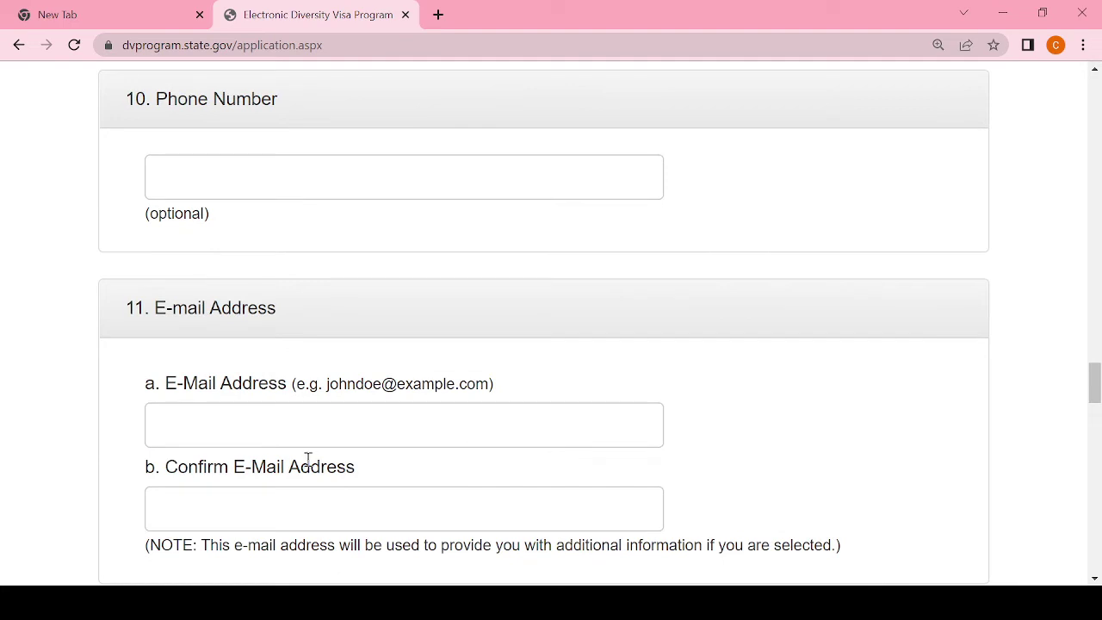
pyautogui.click(307, 425)
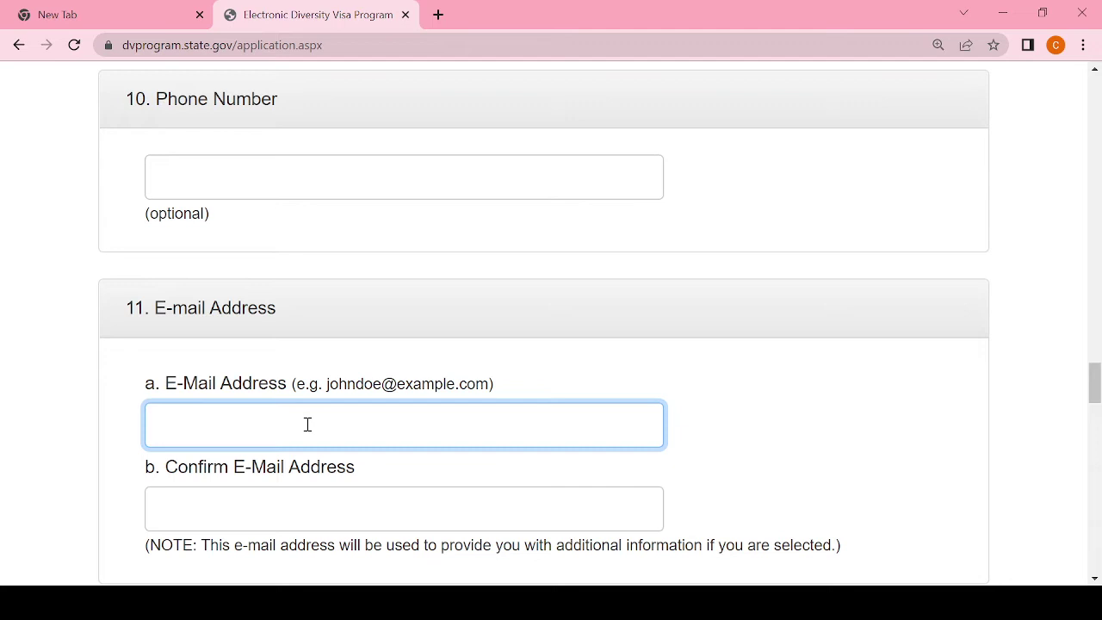
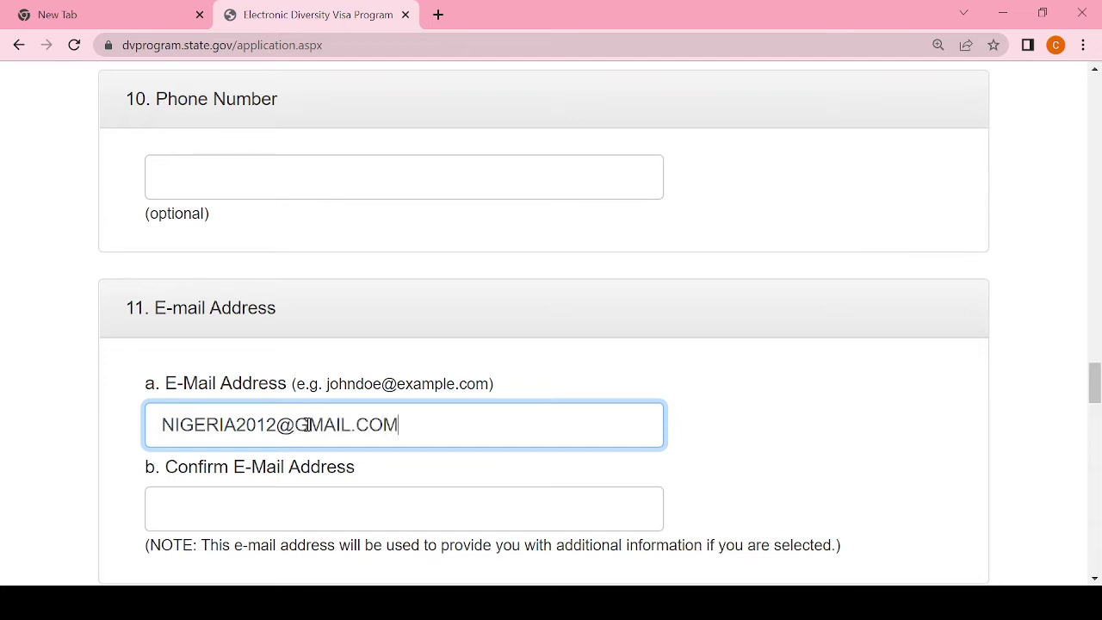
pyautogui.click(233, 507)
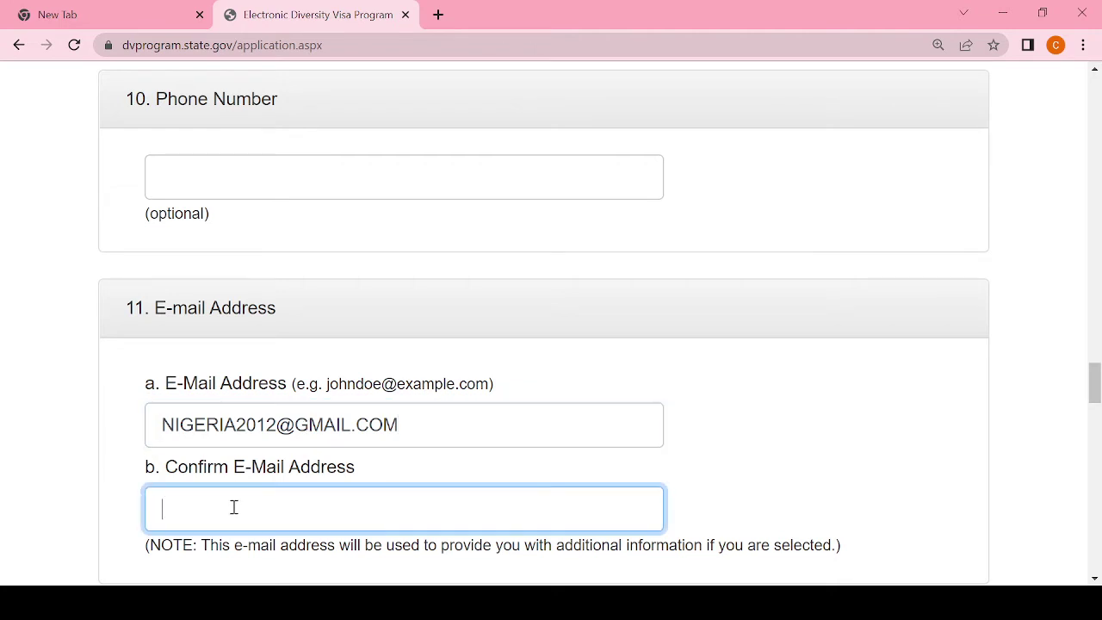
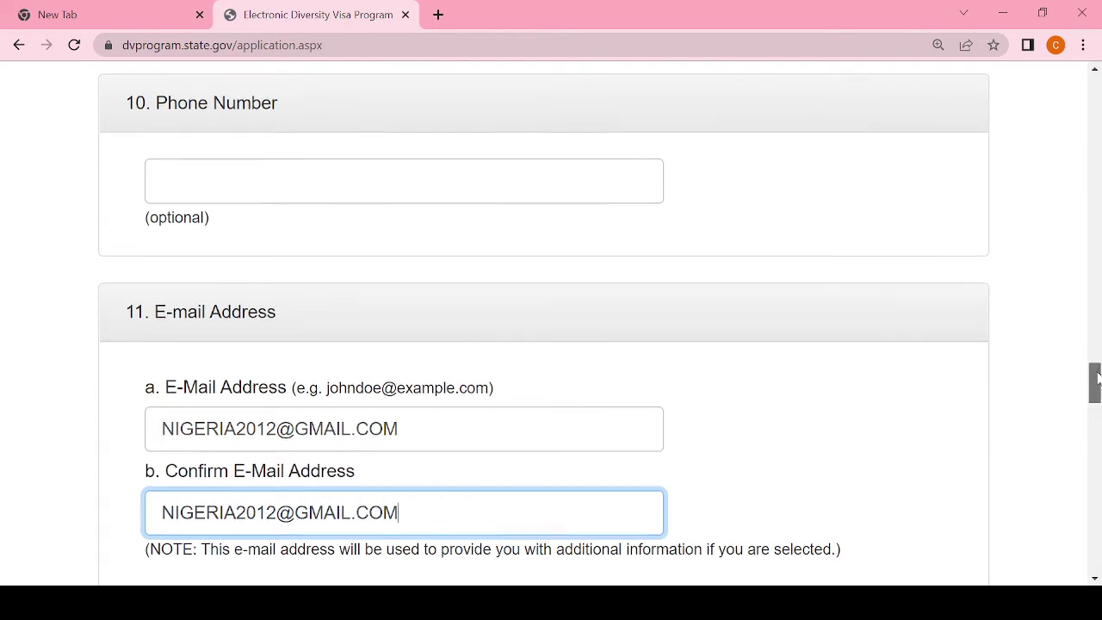
pyautogui.scroll(-3, 1098, 383)
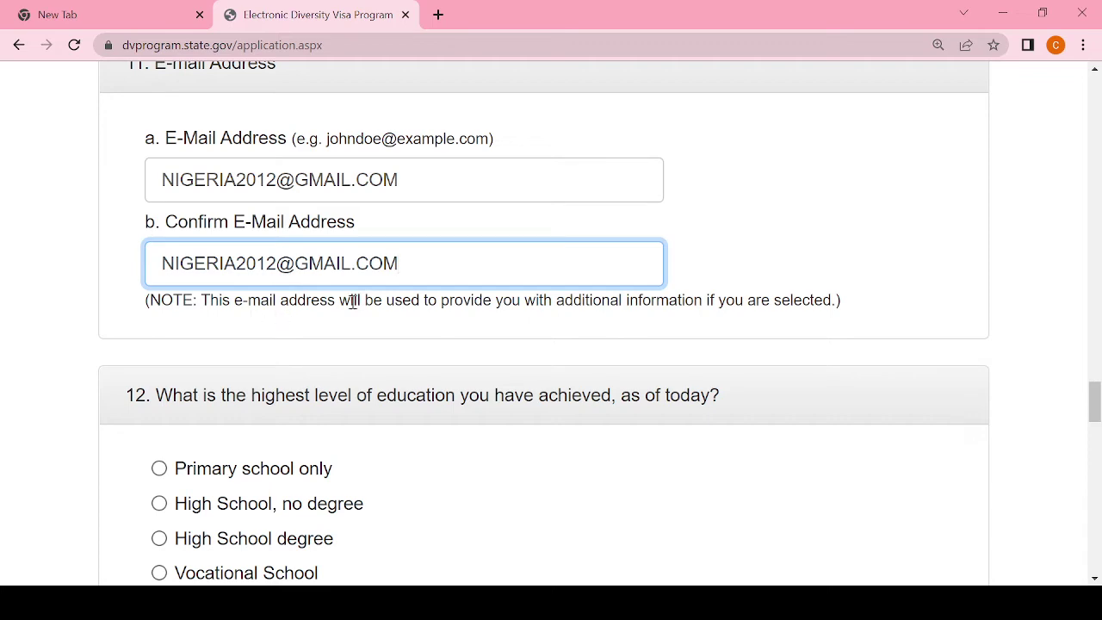
# Step: Answer question 12 with High School degree as the highest level of education
pyautogui.moveTo(1094, 399); pyautogui.dragTo(1097, 422)
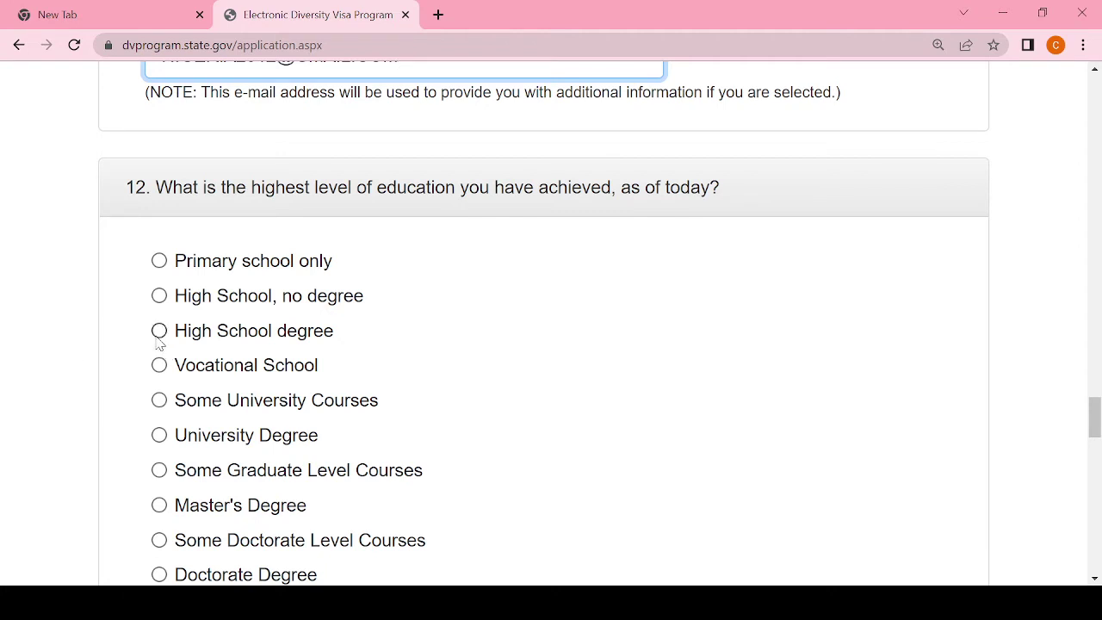
pyautogui.click(159, 334)
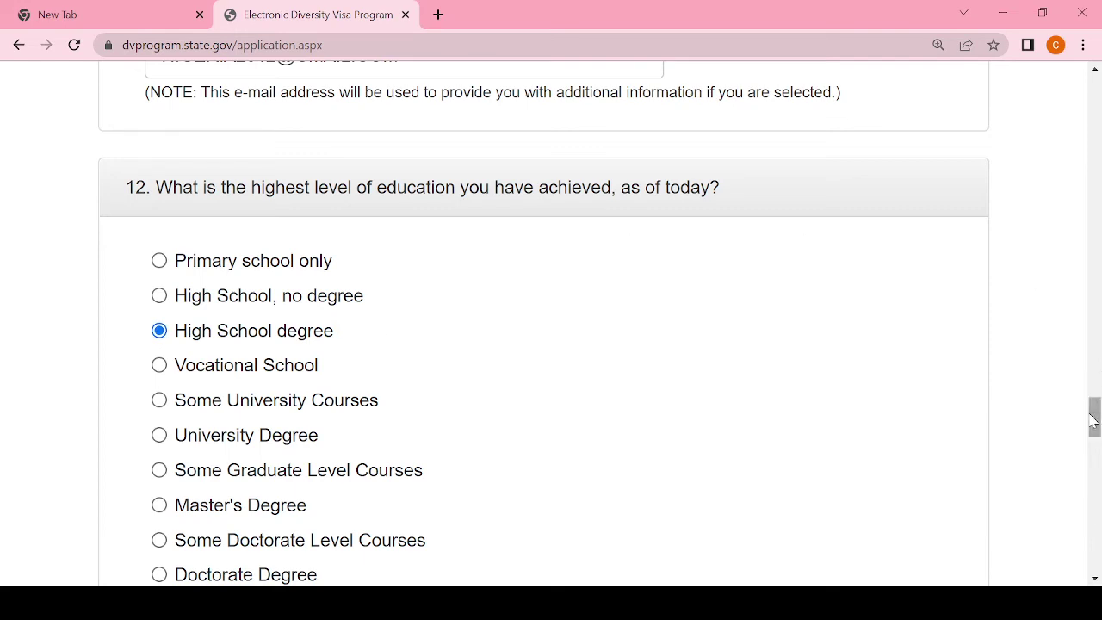
pyautogui.moveTo(1092, 420); pyautogui.dragTo(1094, 437)
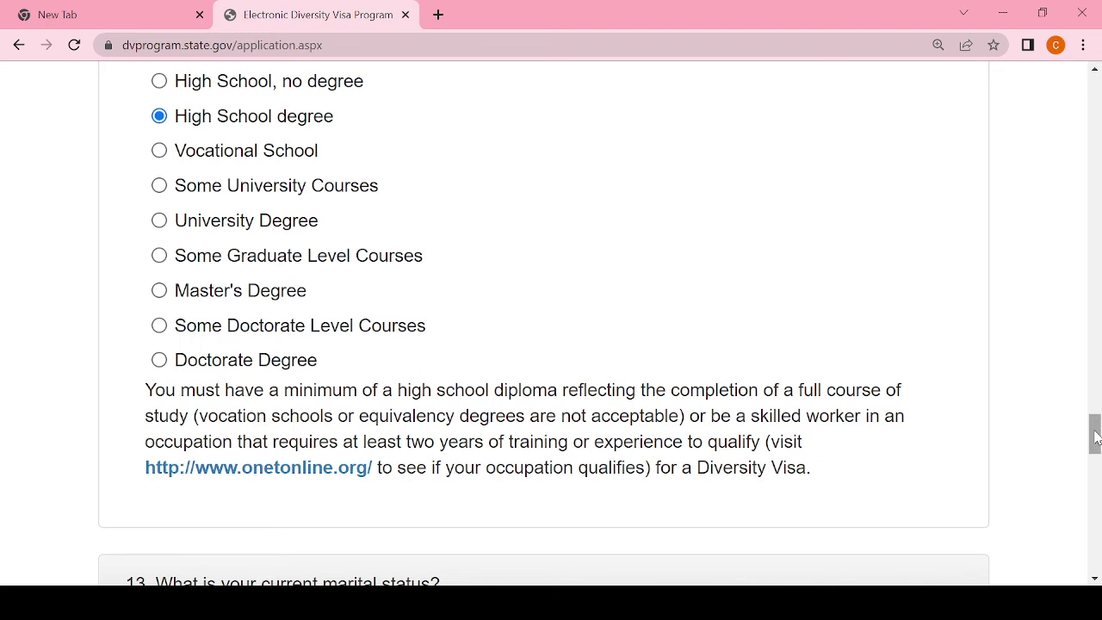
pyautogui.moveTo(1095, 437); pyautogui.dragTo(1096, 440)
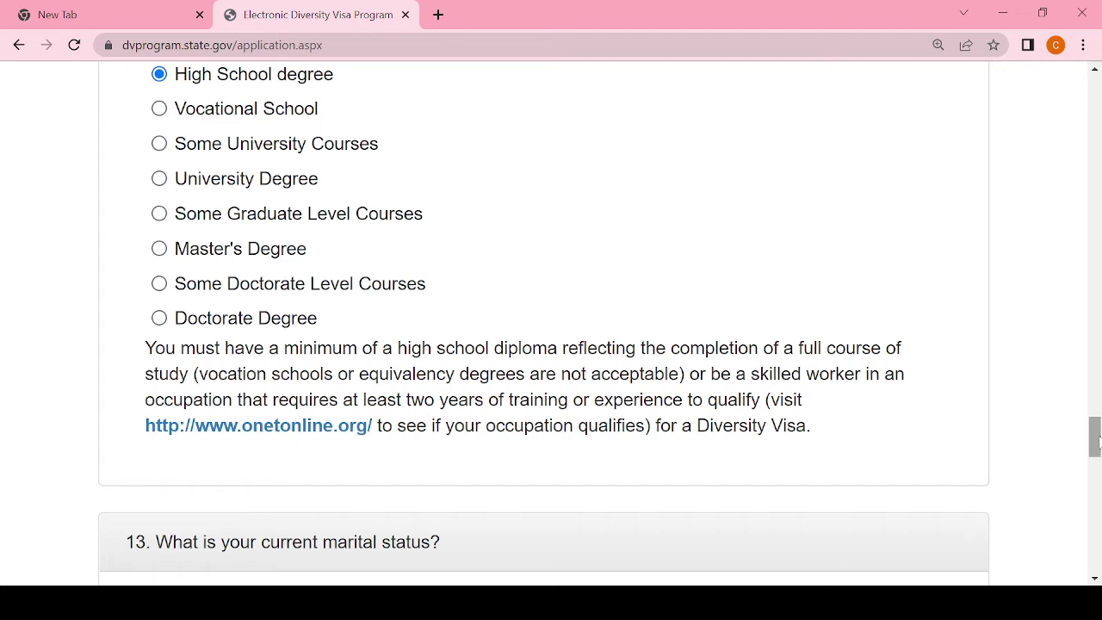
# Step: Try the marital status options in question 13, then settle on Unmarried
pyautogui.moveTo(1096, 439); pyautogui.dragTo(1097, 466)
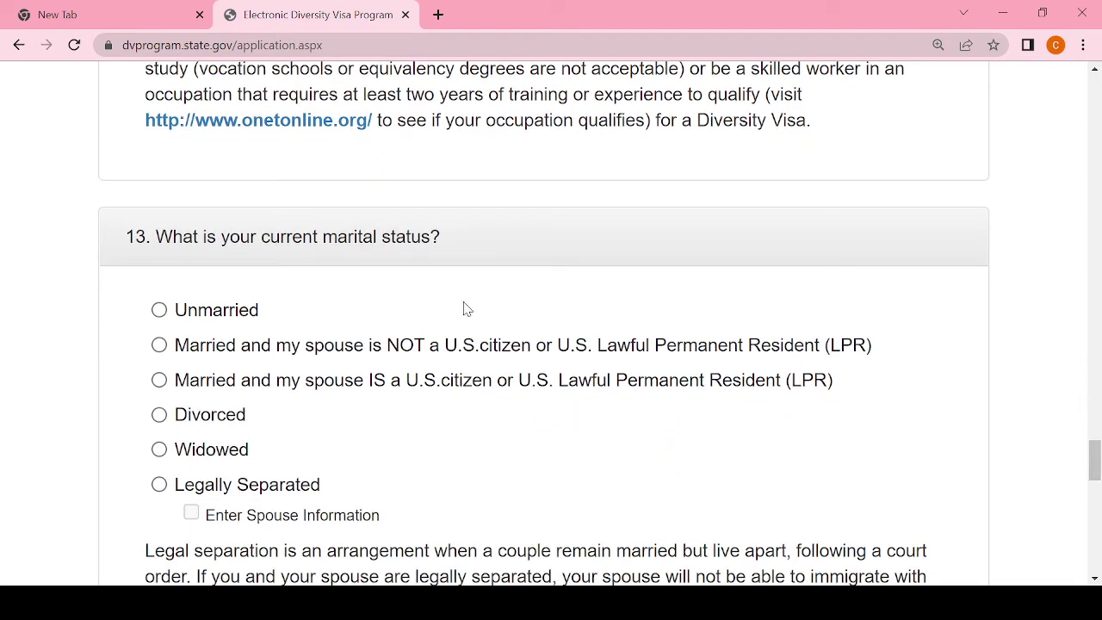
pyautogui.click(161, 311)
pyautogui.click(160, 351)
pyautogui.click(159, 383)
pyautogui.click(160, 419)
pyautogui.click(158, 455)
pyautogui.moveTo(1094, 460); pyautogui.dragTo(1094, 469)
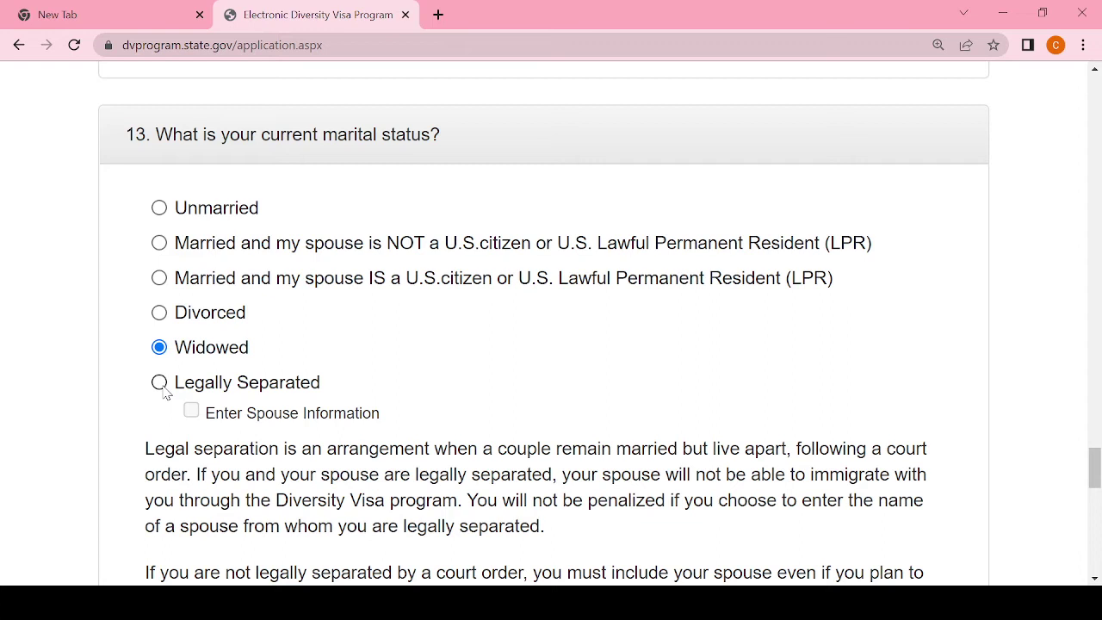
pyautogui.click(164, 387)
pyautogui.click(192, 411)
pyautogui.click(192, 411)
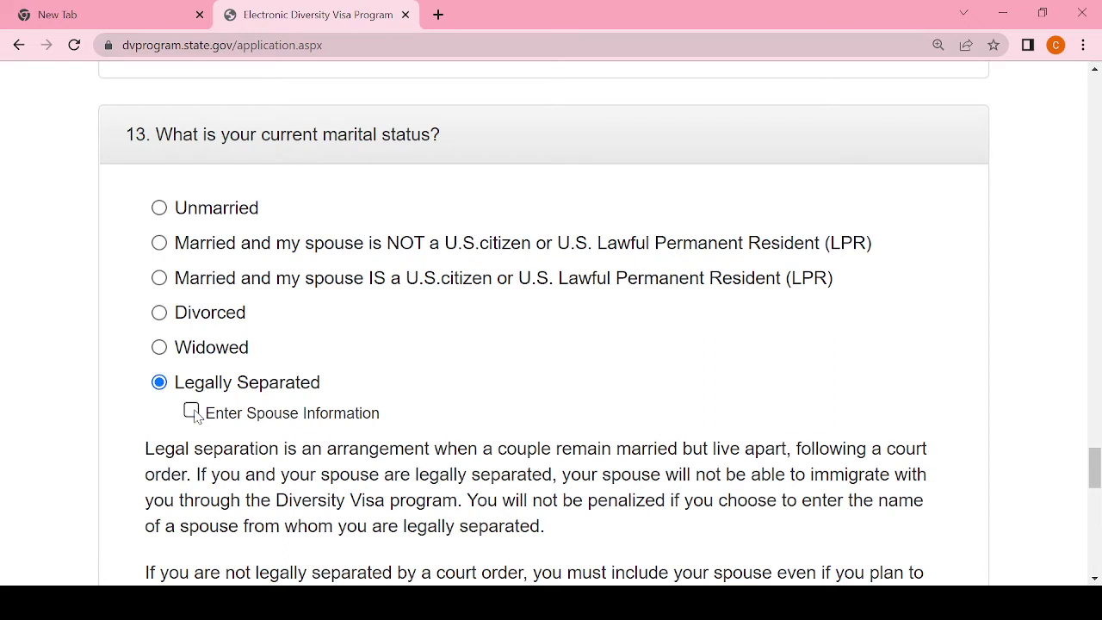
pyautogui.click(159, 208)
pyautogui.moveTo(1094, 469); pyautogui.dragTo(1096, 506)
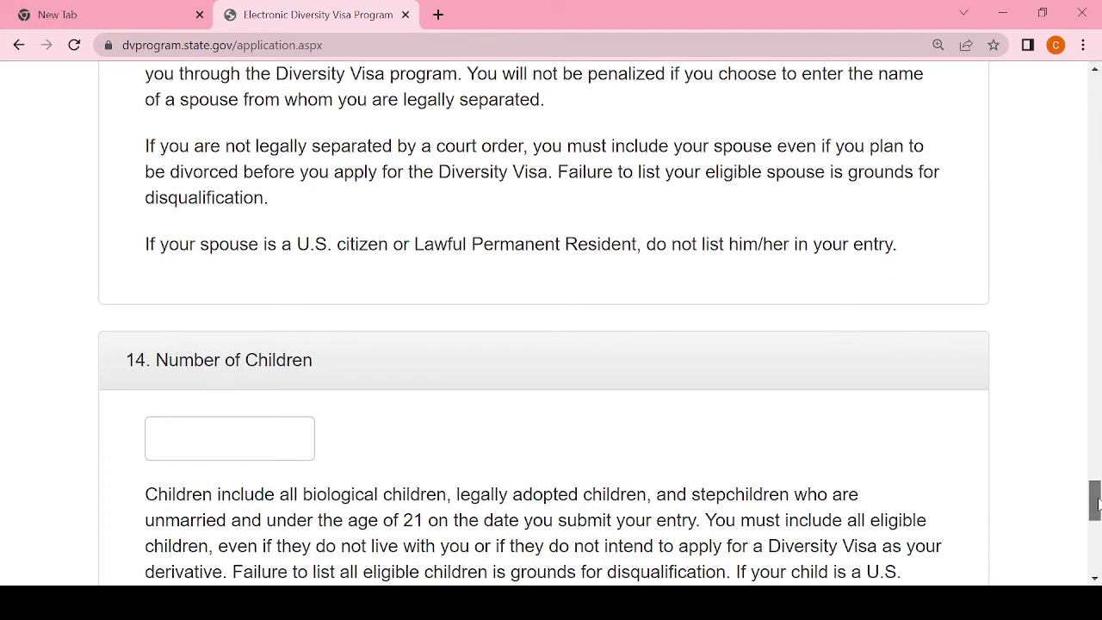
# Step: Type 0 in the Number of Children box, finishing Part One
pyautogui.click(231, 445)
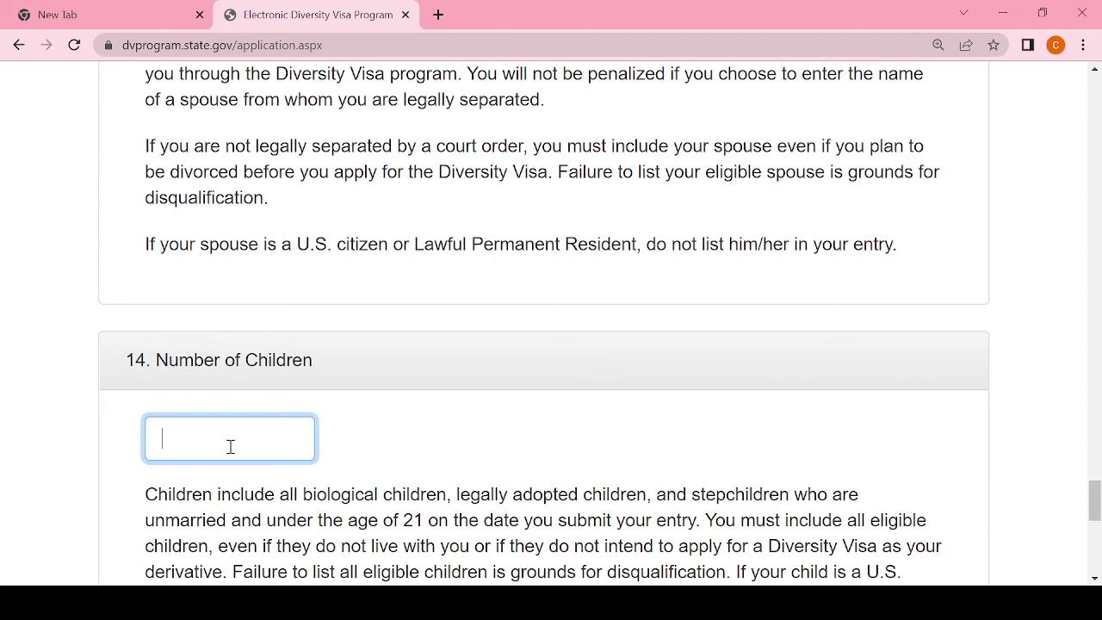
pyautogui.write('0')
pyautogui.moveTo(1094, 506); pyautogui.dragTo(1095, 520)
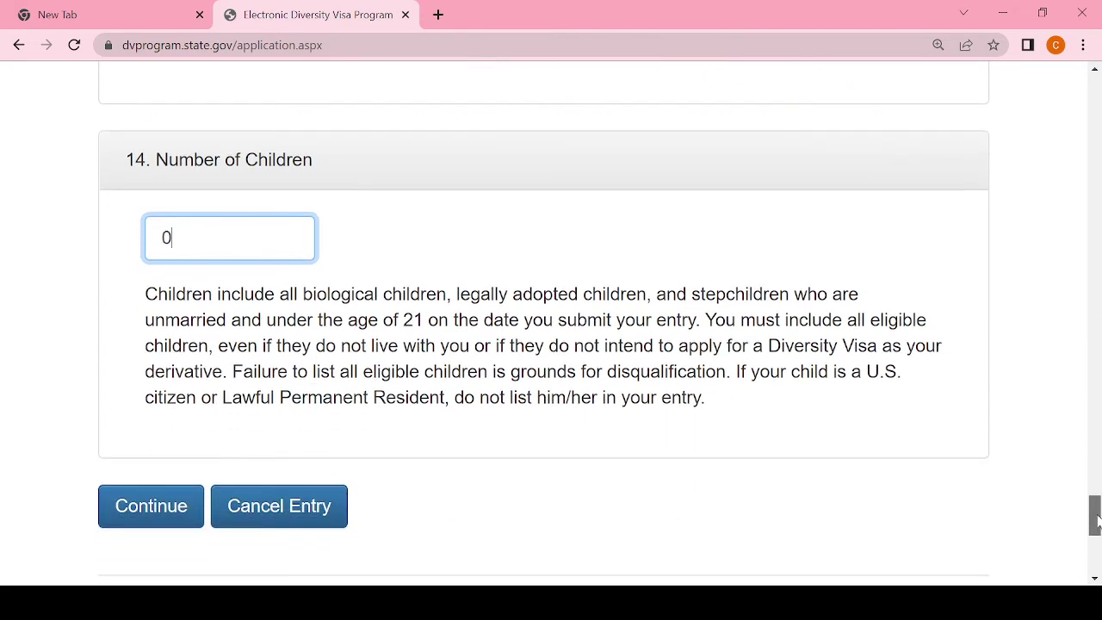
# Step: Submit the page, attach DV.png as the entrant photo, and submit again
pyautogui.click(146, 509)
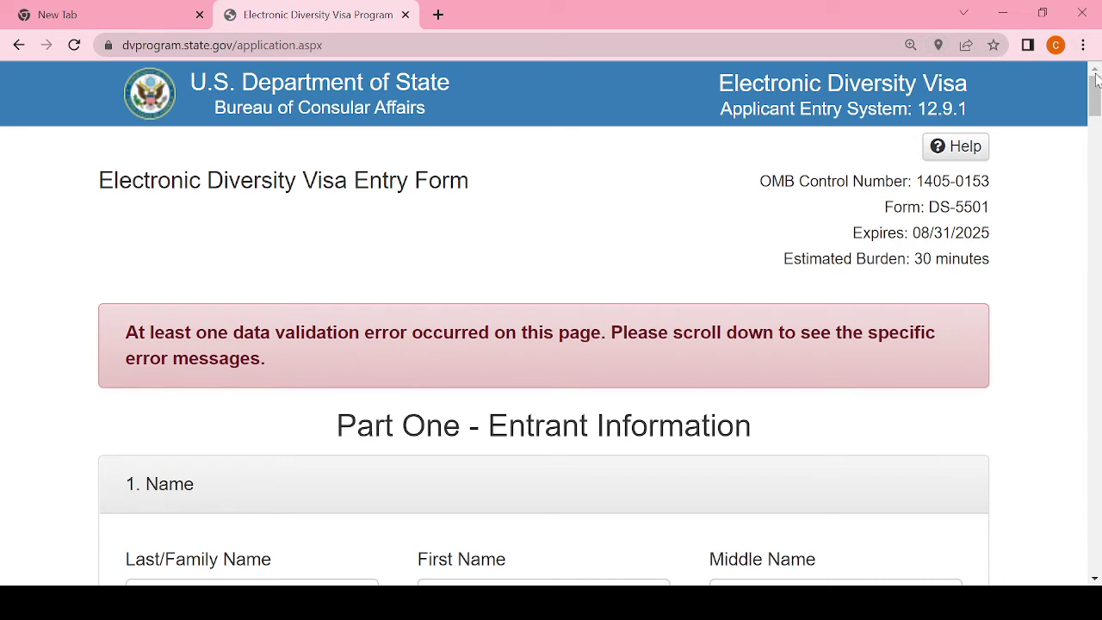
pyautogui.moveTo(1096, 79); pyautogui.dragTo(1097, 284)
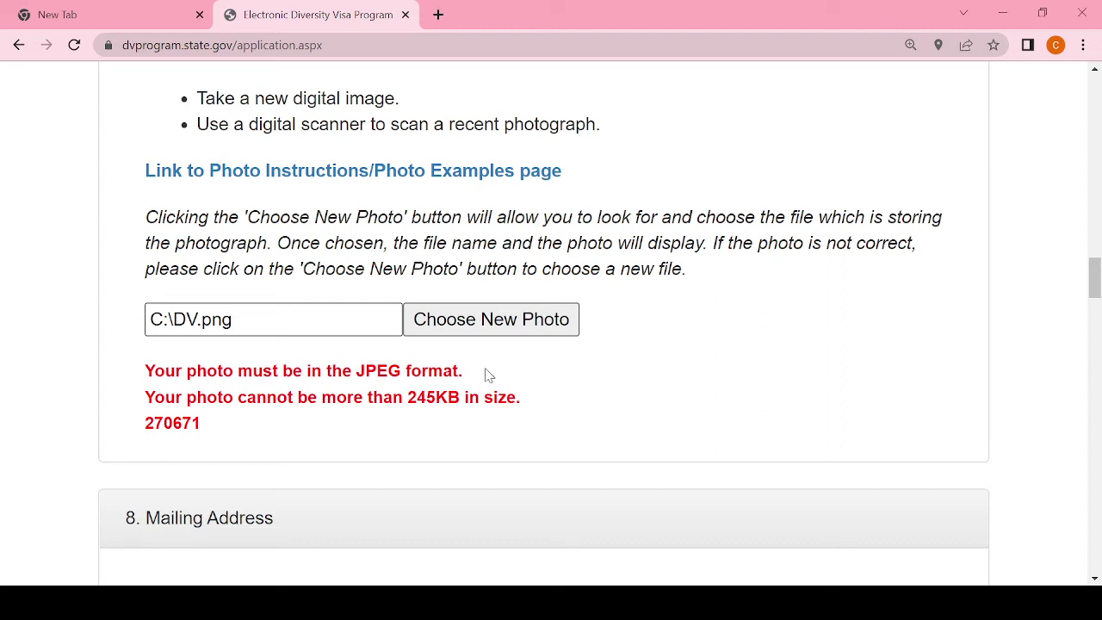
pyautogui.click(527, 332)
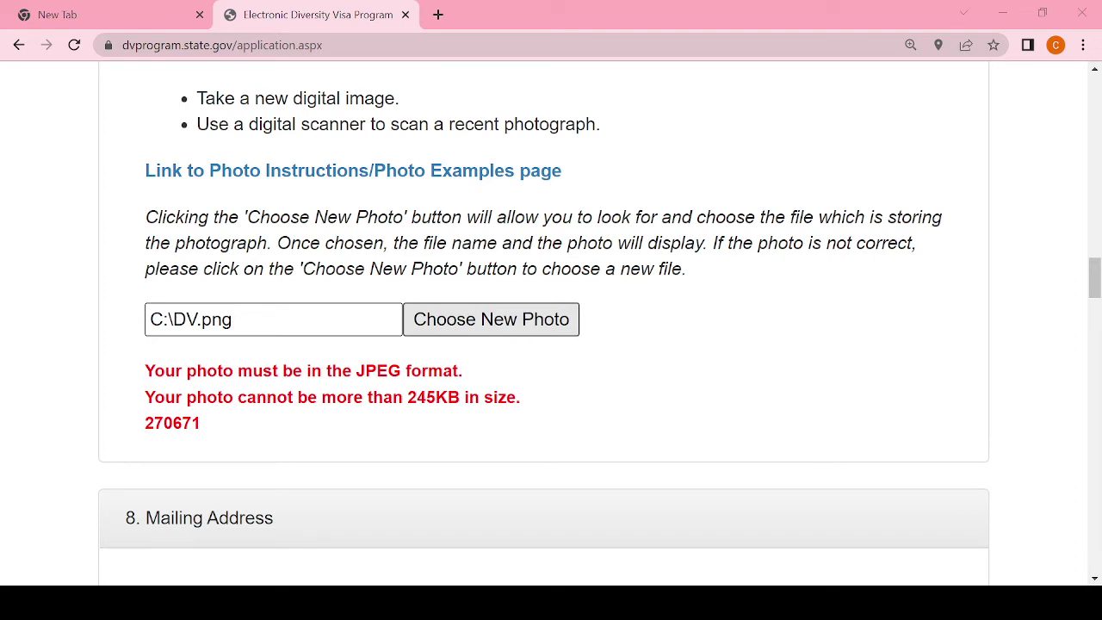
pyautogui.click(406, 393)
pyautogui.moveTo(1095, 272); pyautogui.dragTo(1094, 521)
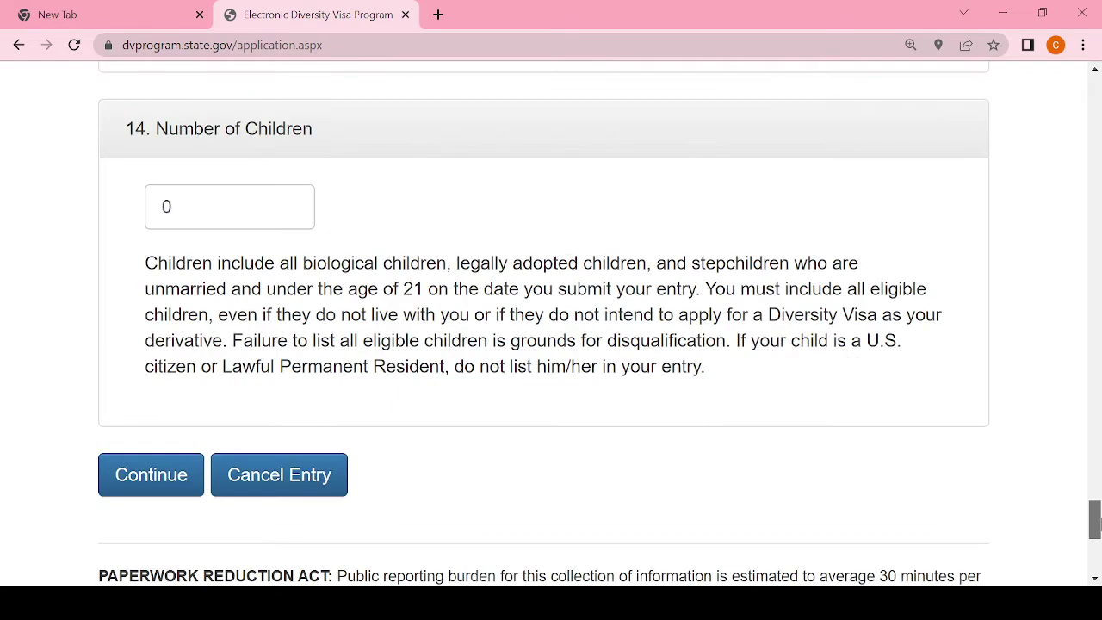
pyautogui.click(153, 478)
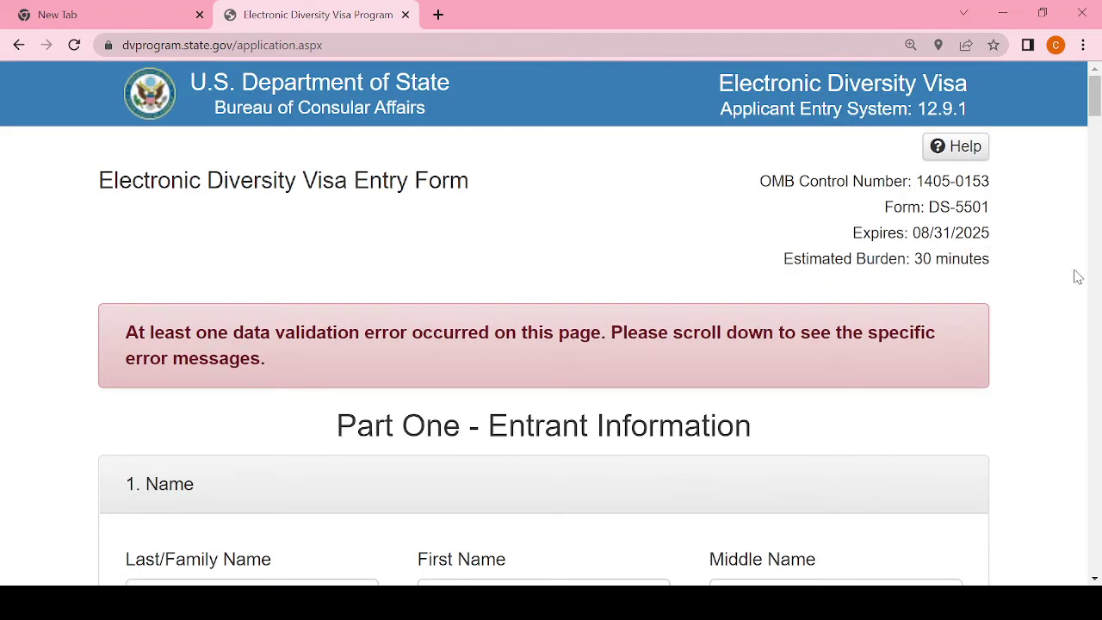
pyautogui.moveTo(1094, 105); pyautogui.dragTo(1094, 289)
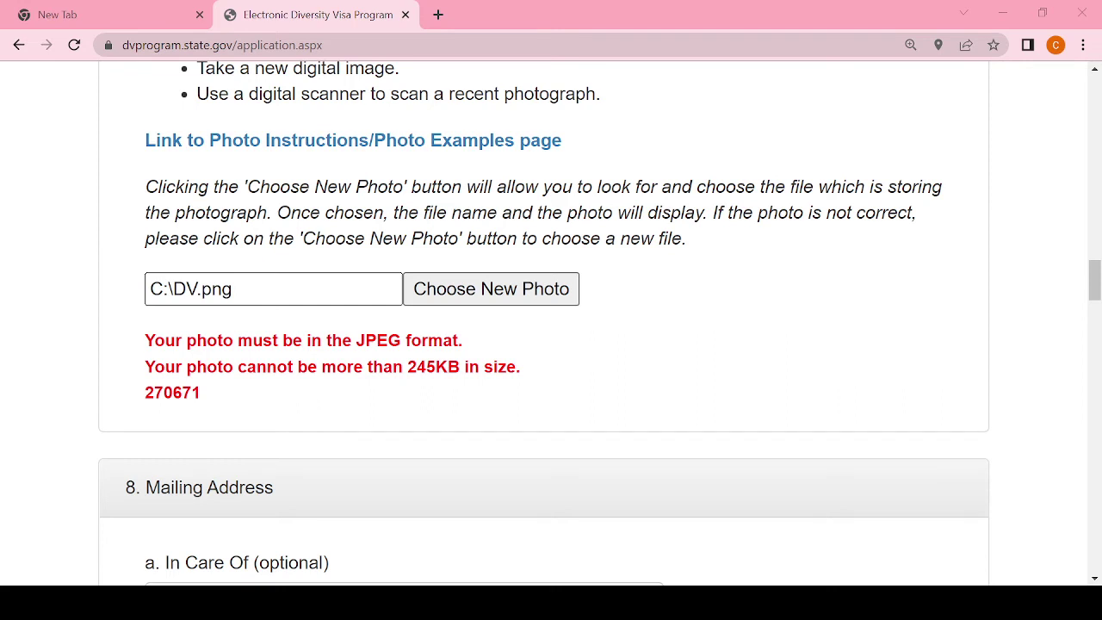
# Step: Reselect the photo file and resubmit the entry form
pyautogui.click(495, 294)
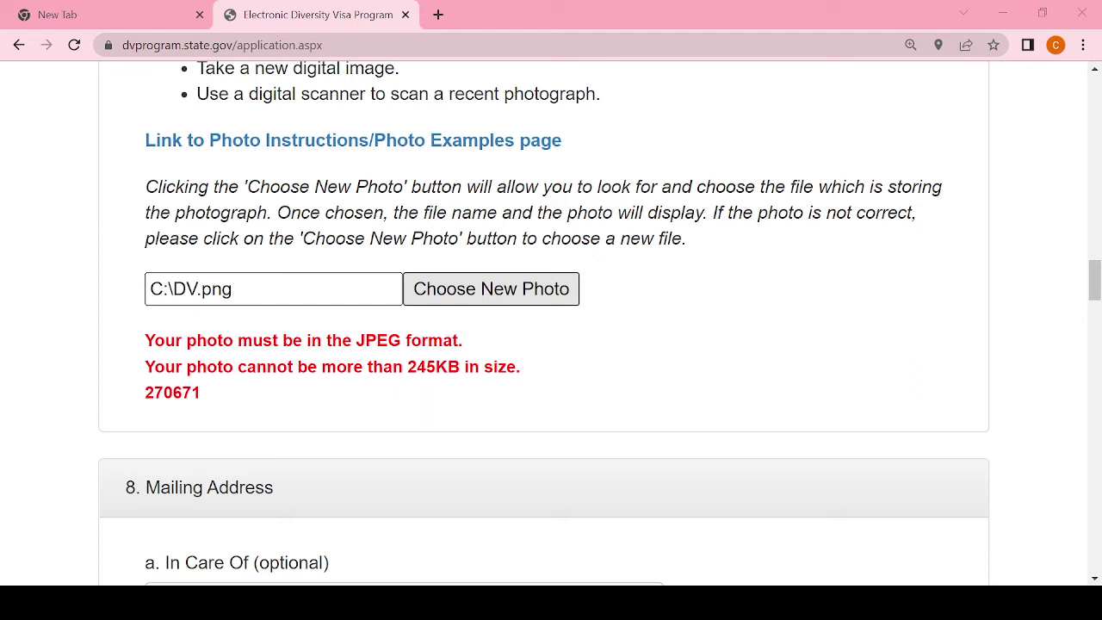
pyautogui.click(400, 384)
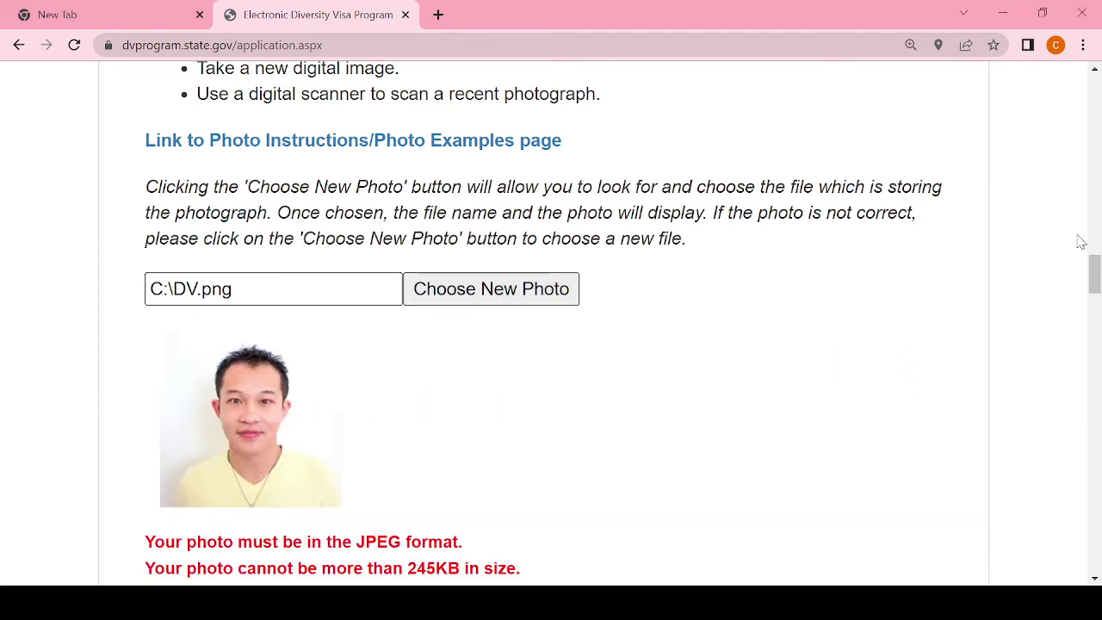
pyautogui.moveTo(1093, 274); pyautogui.dragTo(1094, 534)
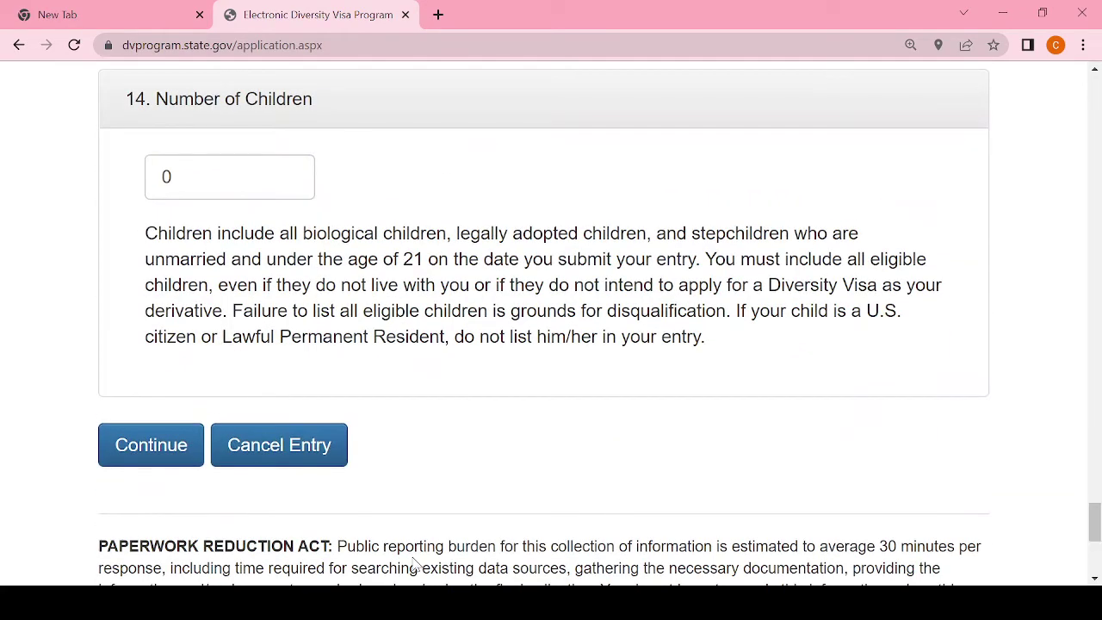
pyautogui.click(147, 465)
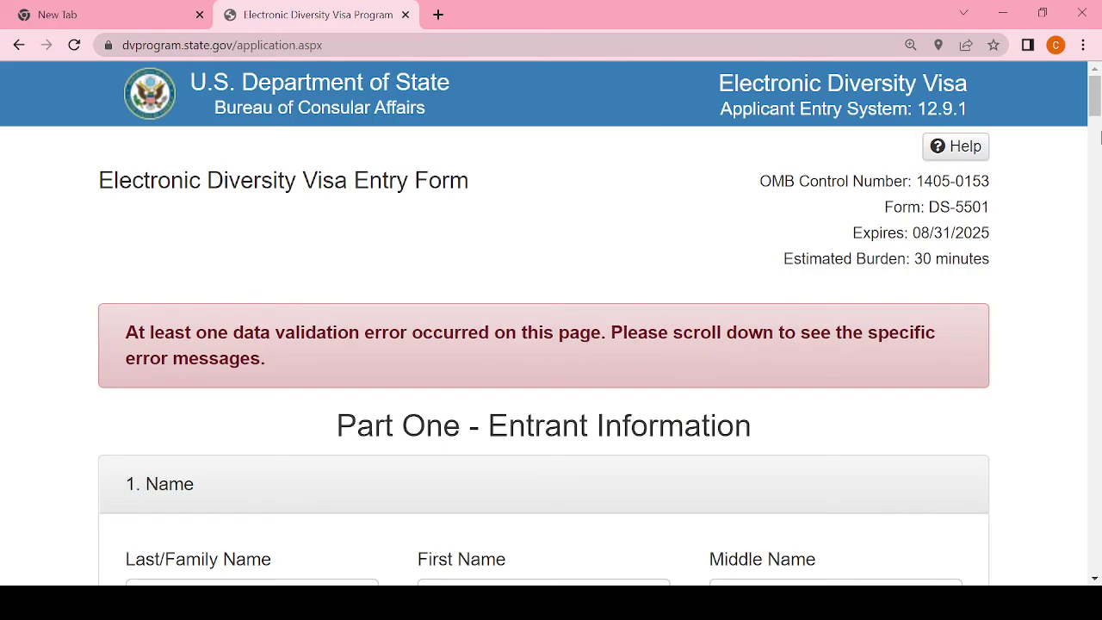
# Step: Read the photo size and format errors, then open a new browser tab
pyautogui.moveTo(1096, 99); pyautogui.dragTo(1095, 293)
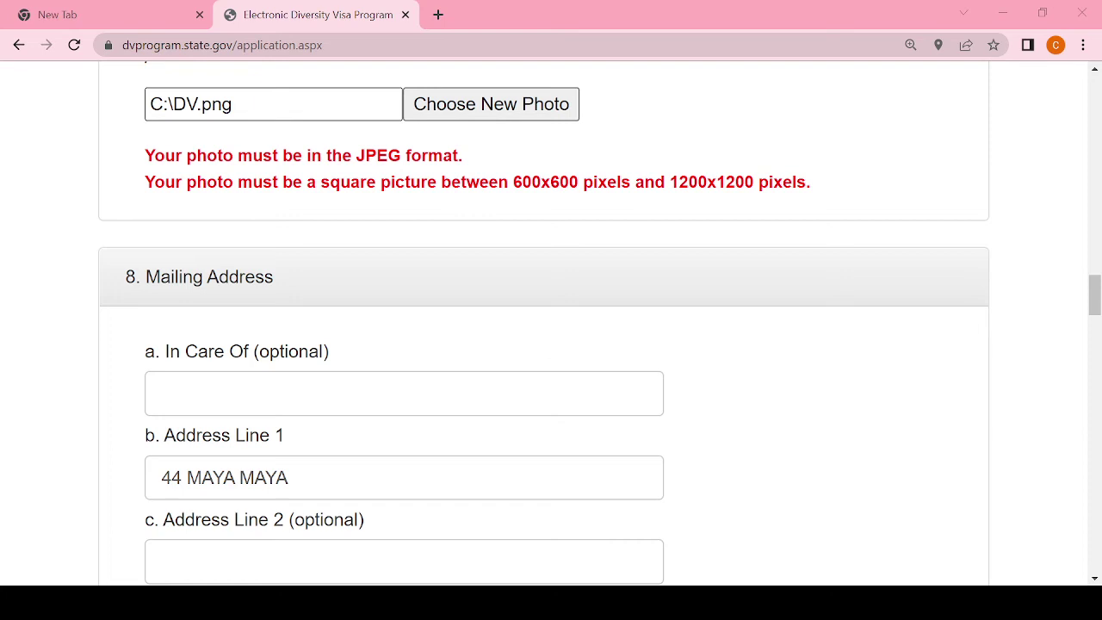
pyautogui.click(438, 15)
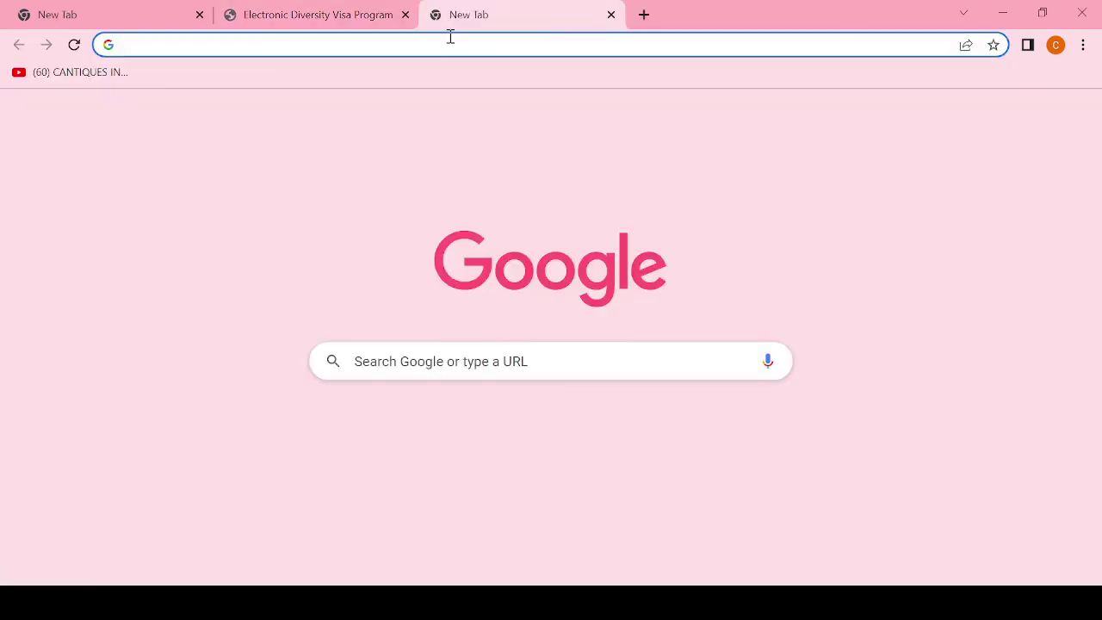
# Step: Search Google for 'reduce photo size' and open Img2Go's Compress Images Online page
pyautogui.click(360, 15)
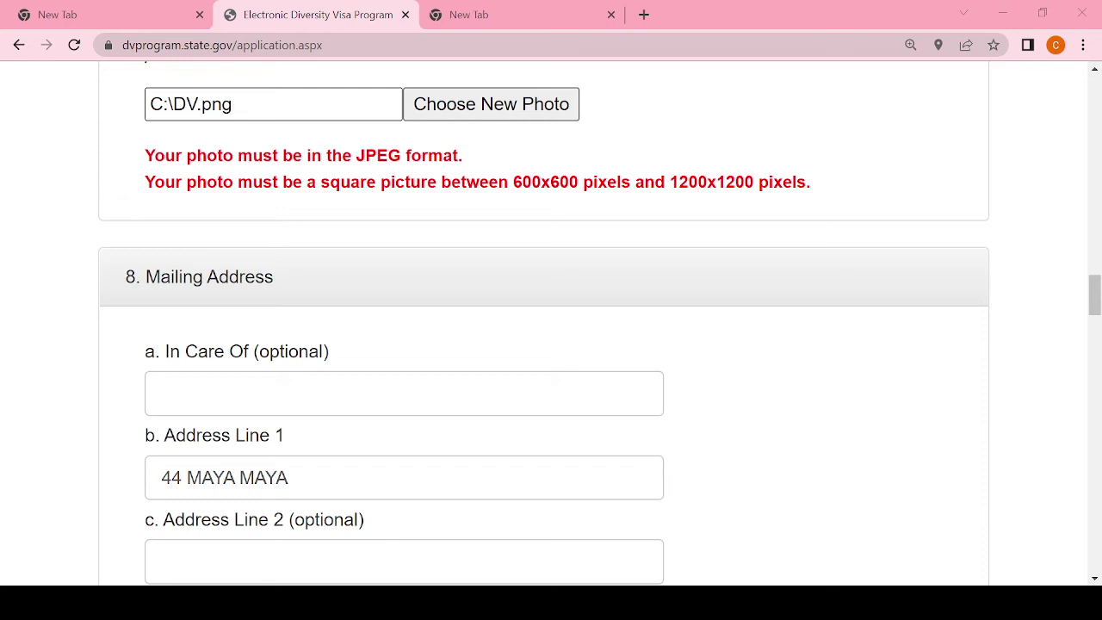
pyautogui.hotkey('alt', 'Tab')
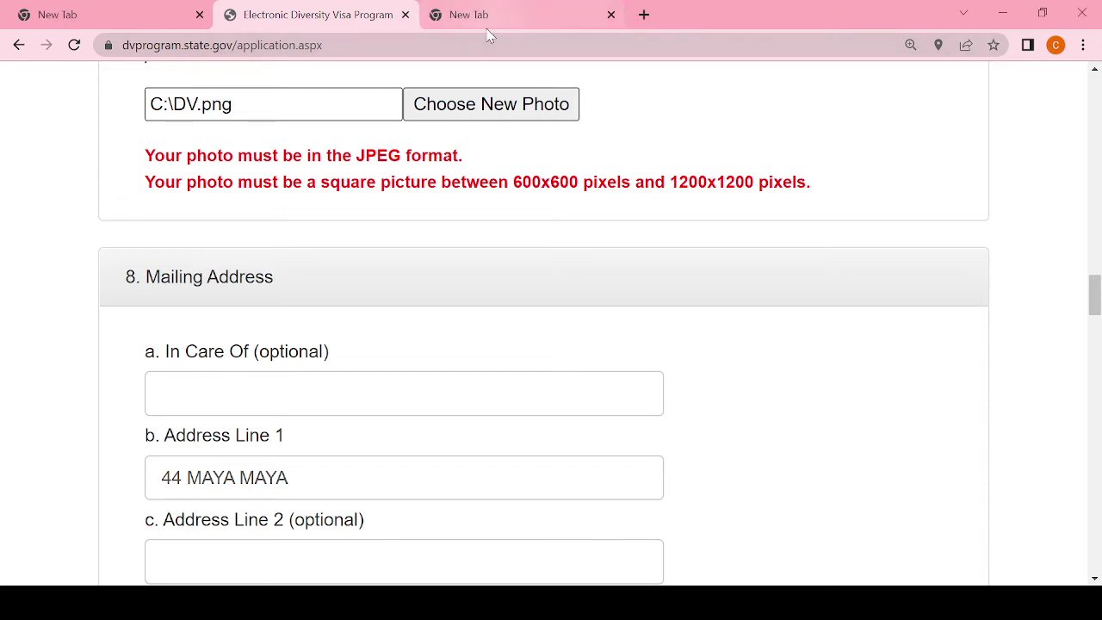
pyautogui.click(498, 12)
pyautogui.click(481, 45)
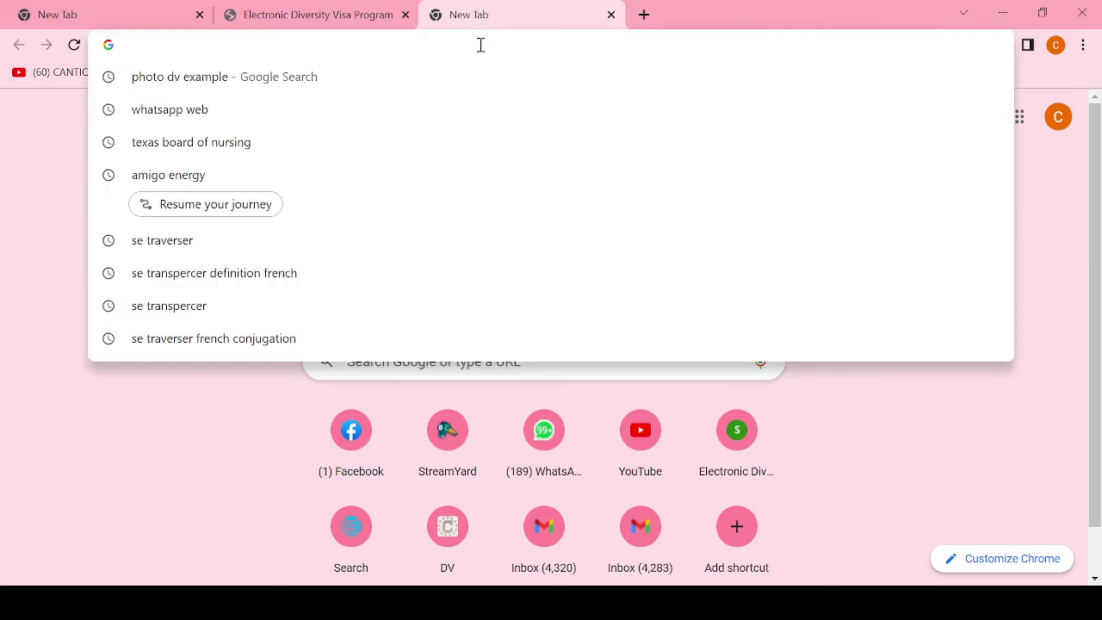
pyautogui.write('REDUCE')
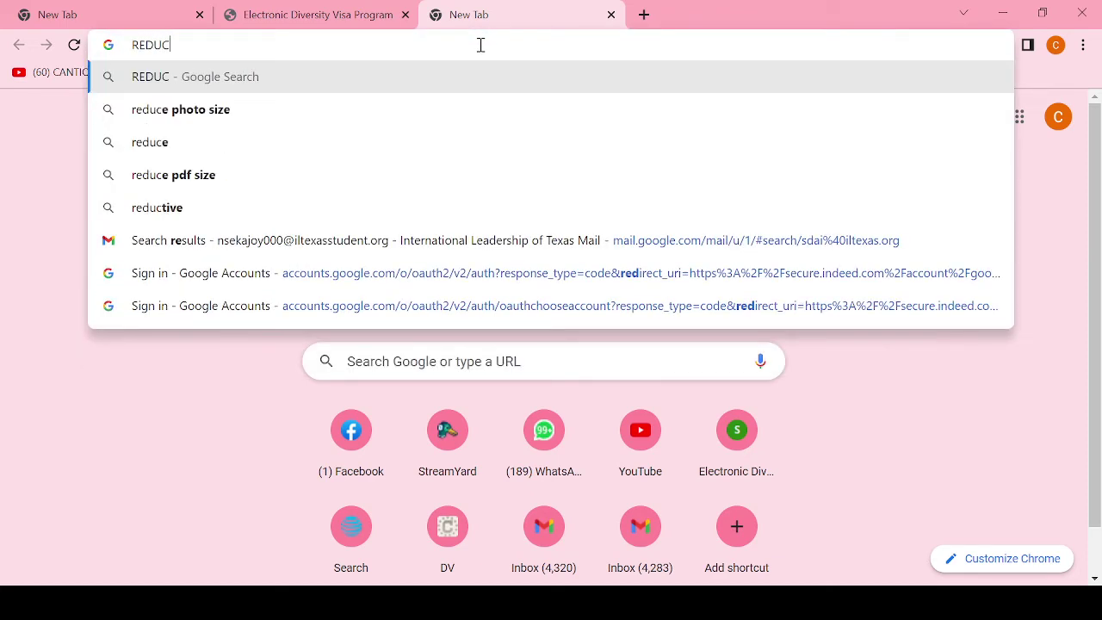
pyautogui.click(215, 110)
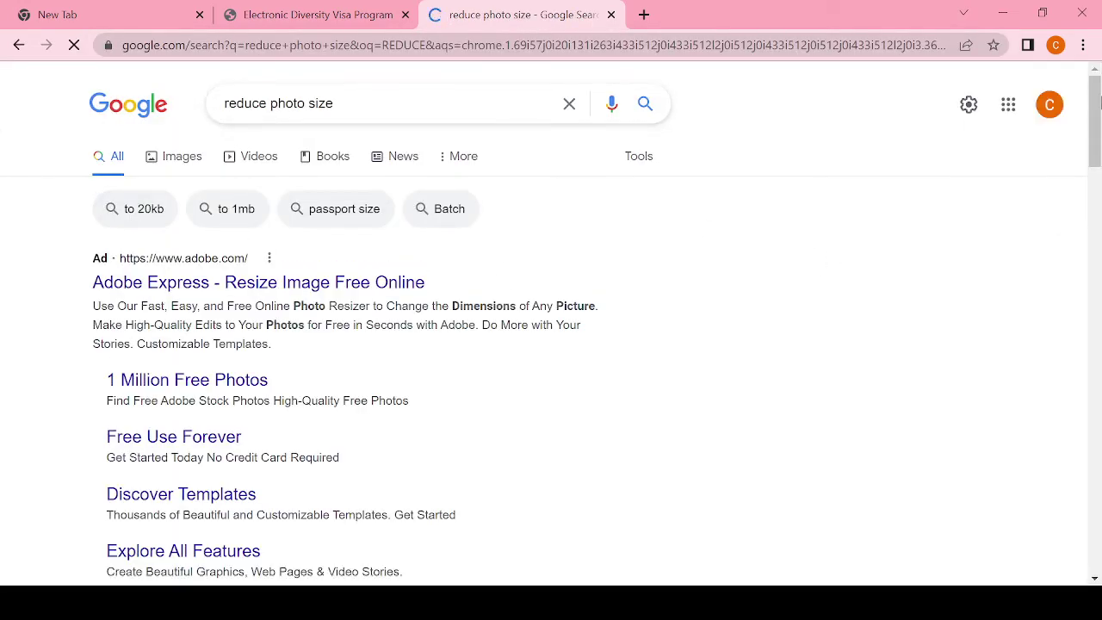
pyautogui.moveTo(1095, 138); pyautogui.dragTo(1097, 248)
pyautogui.click(148, 427)
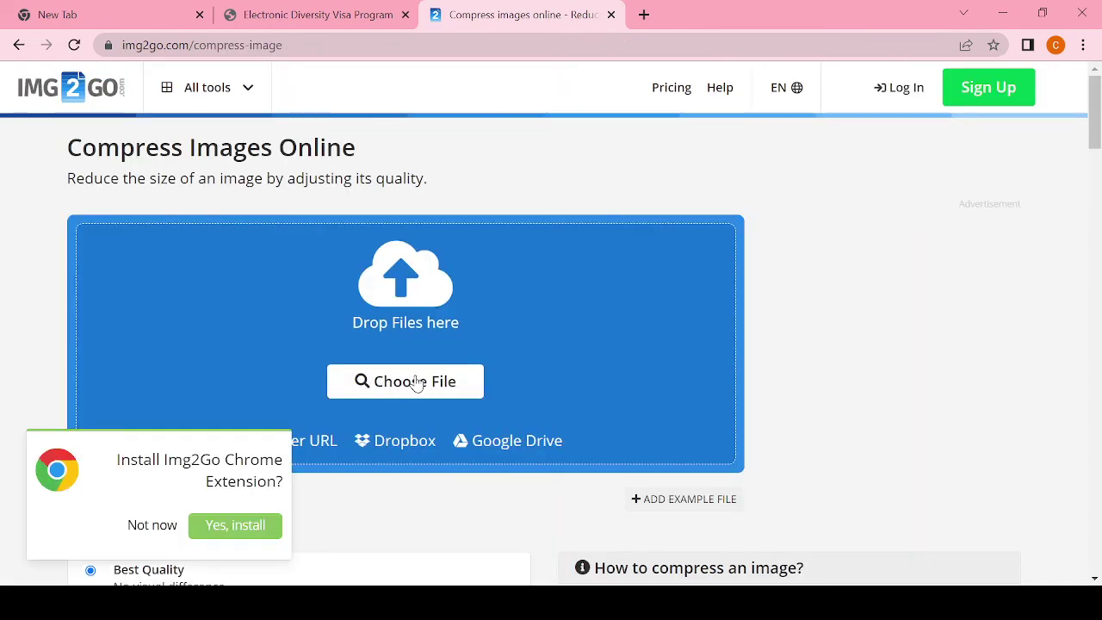
# Step: Upload DV.jpg to Img2Go, compress it at Best Quality, and download DV (1).jpg
pyautogui.click(414, 384)
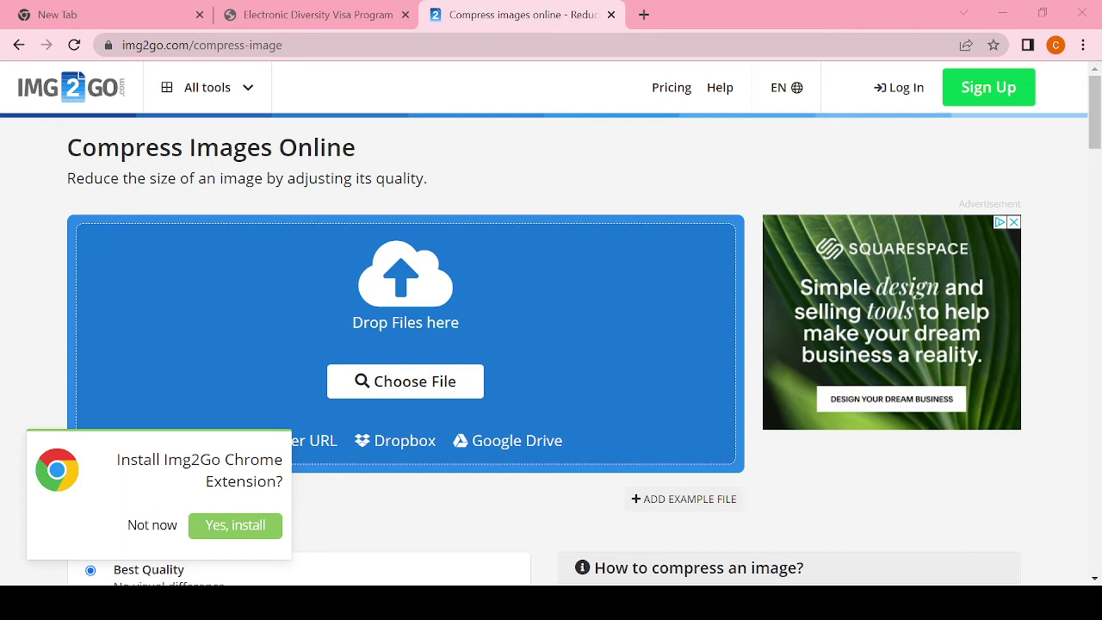
pyautogui.press('Return')
pyautogui.click(153, 524)
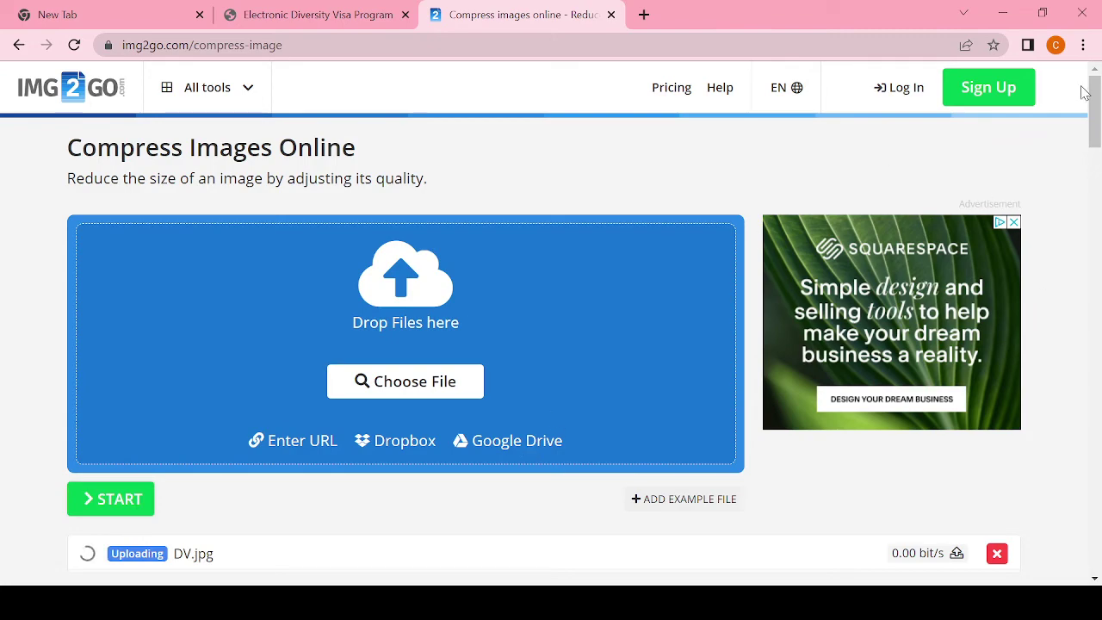
pyautogui.moveTo(1095, 112); pyautogui.dragTo(1097, 125)
pyautogui.moveTo(1096, 136); pyautogui.dragTo(1098, 168)
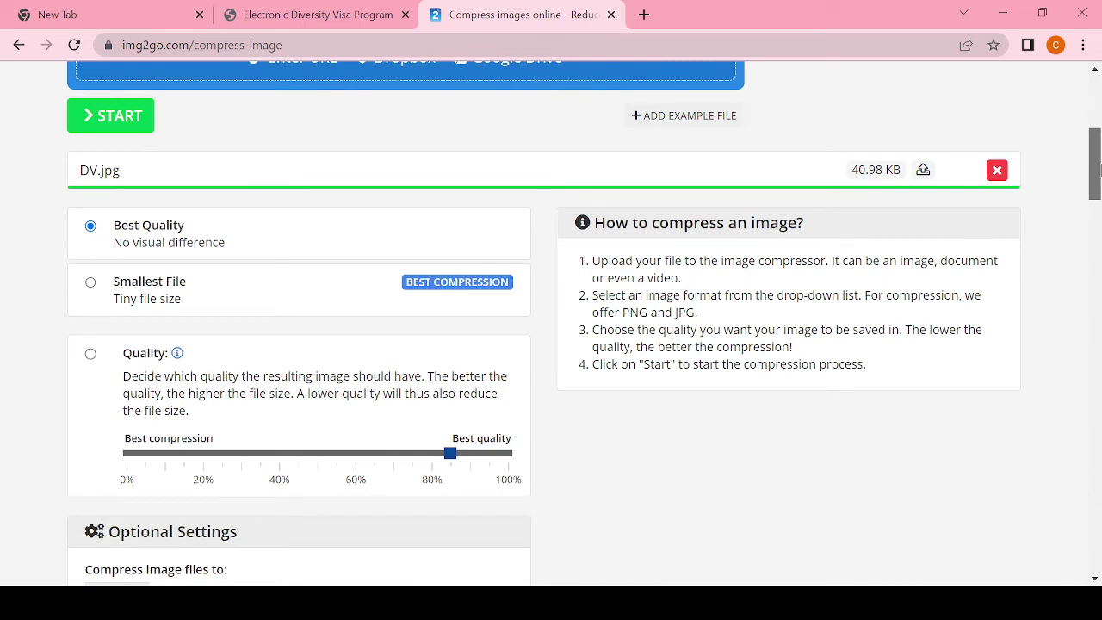
pyautogui.moveTo(1098, 168)
pyautogui.mouseDown()
pyautogui.moveTo(1098, 184)
pyautogui.moveTo(1098, 153)
pyautogui.mouseUp()
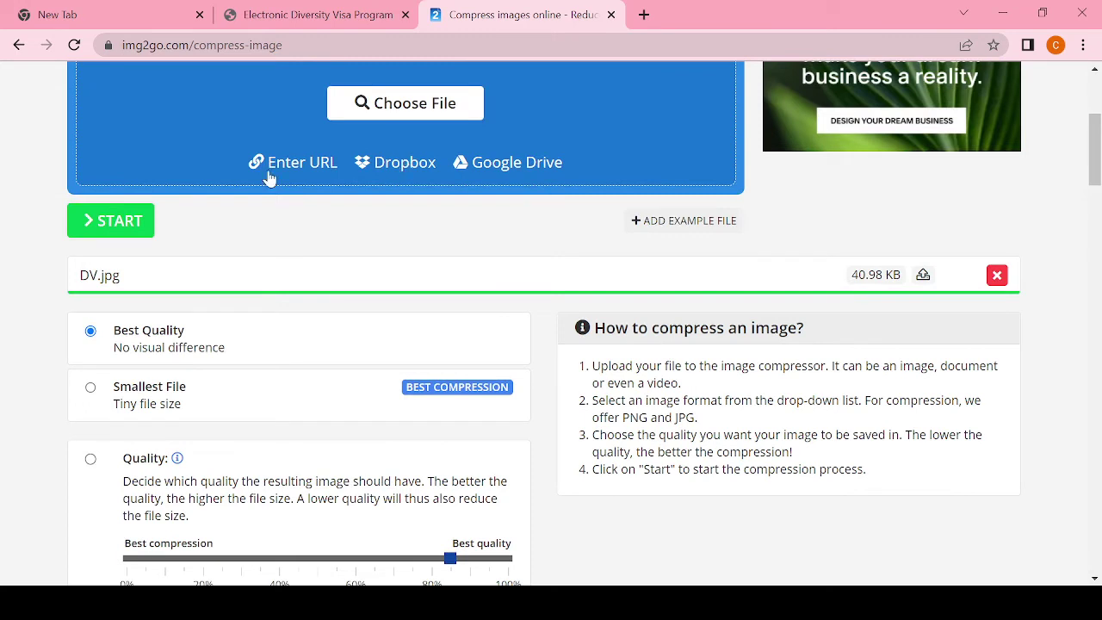
pyautogui.click(121, 224)
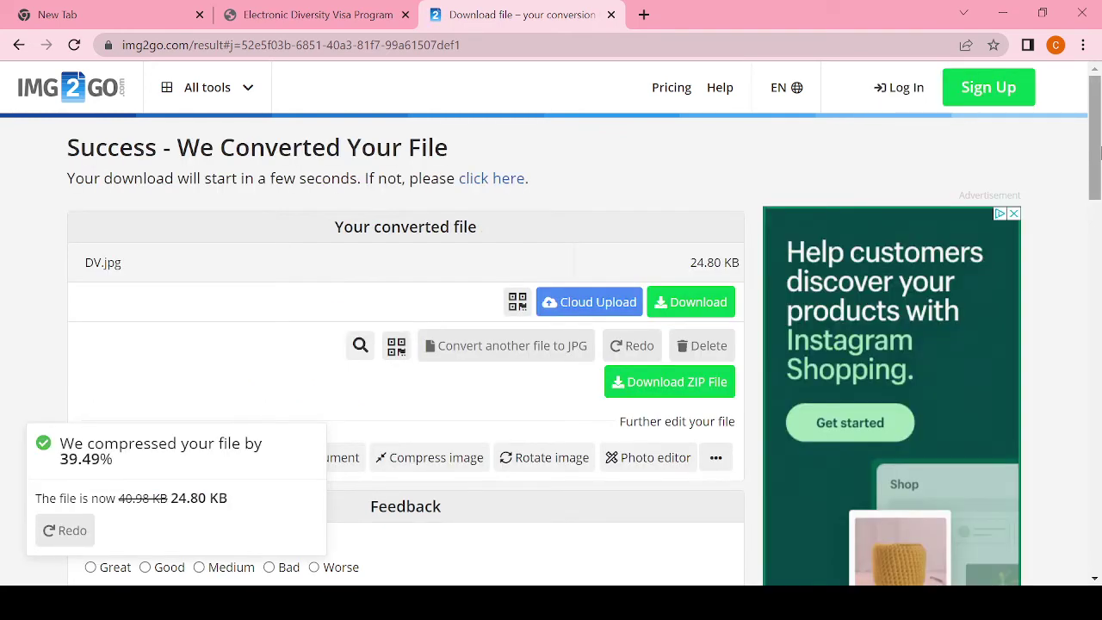
pyautogui.click(716, 316)
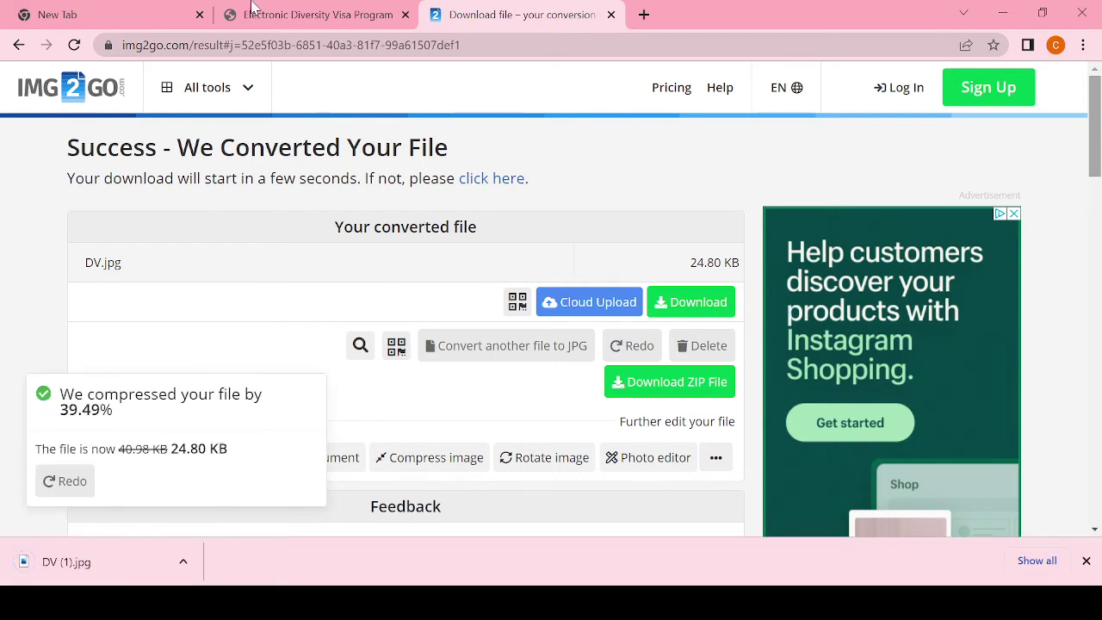
# Step: Attach the compressed DV (1).jpg as the entrant photo and resubmit the form
pyautogui.click(318, 16)
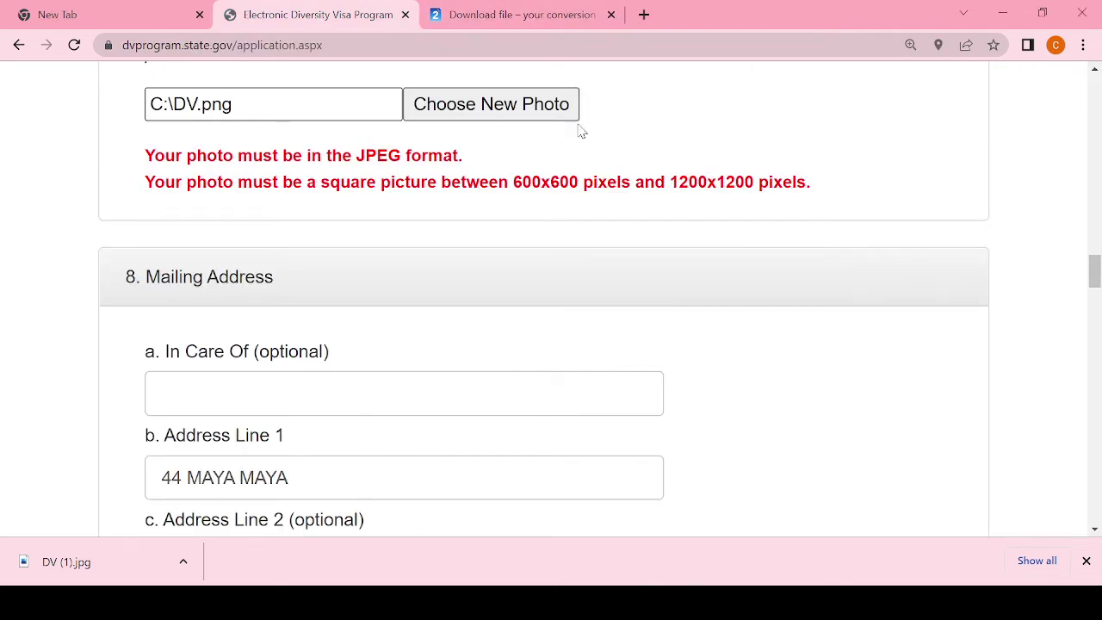
pyautogui.click(529, 103)
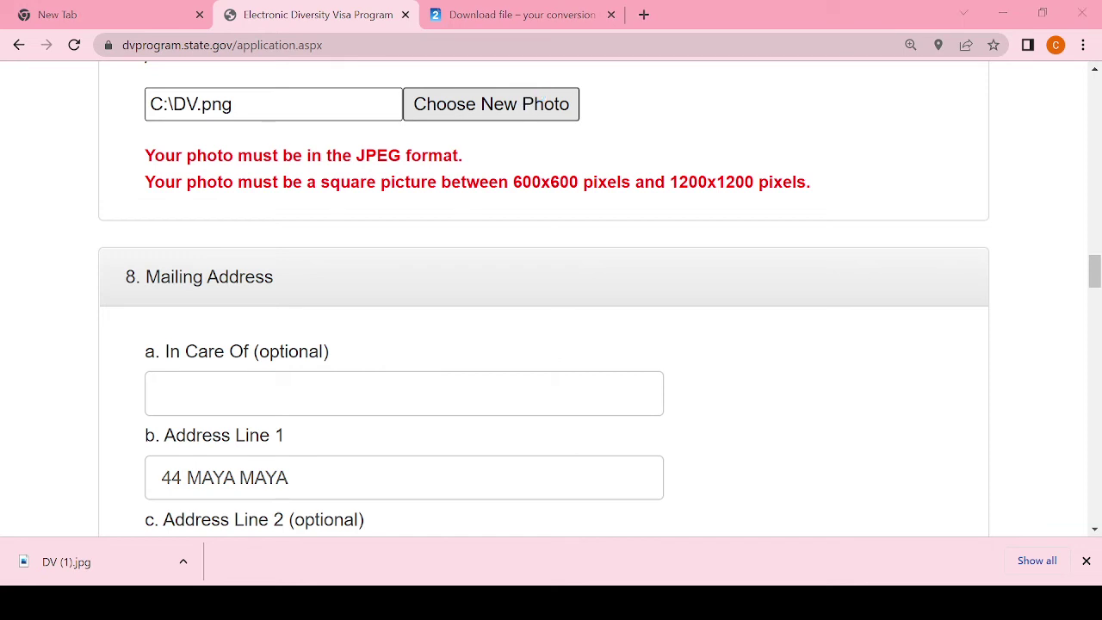
pyautogui.doubleClick(408, 393)
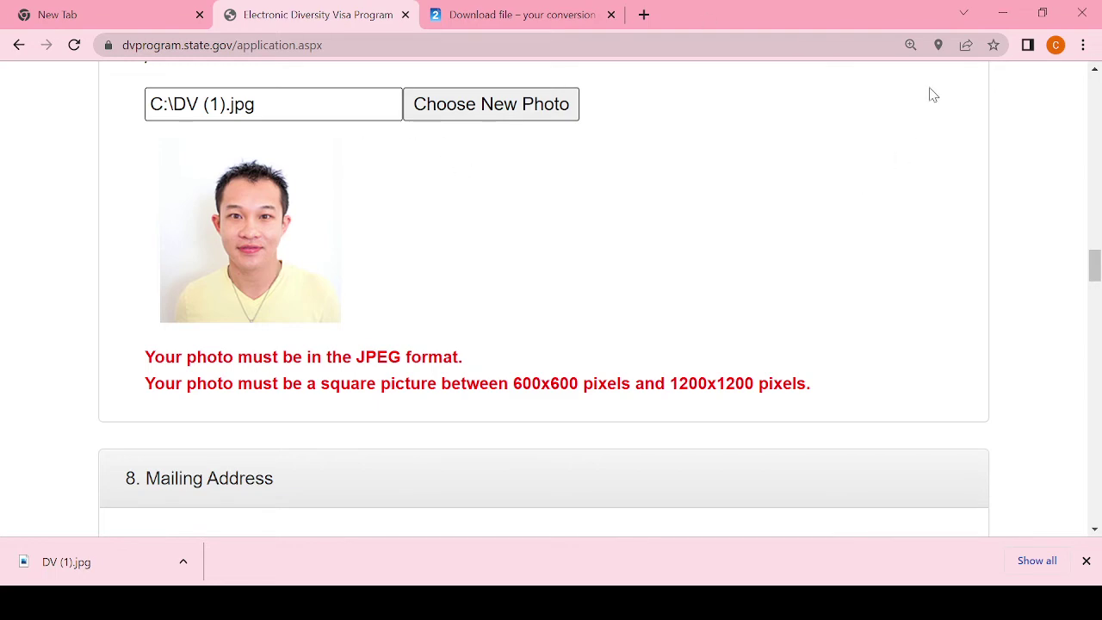
pyautogui.moveTo(1094, 254); pyautogui.dragTo(1096, 320)
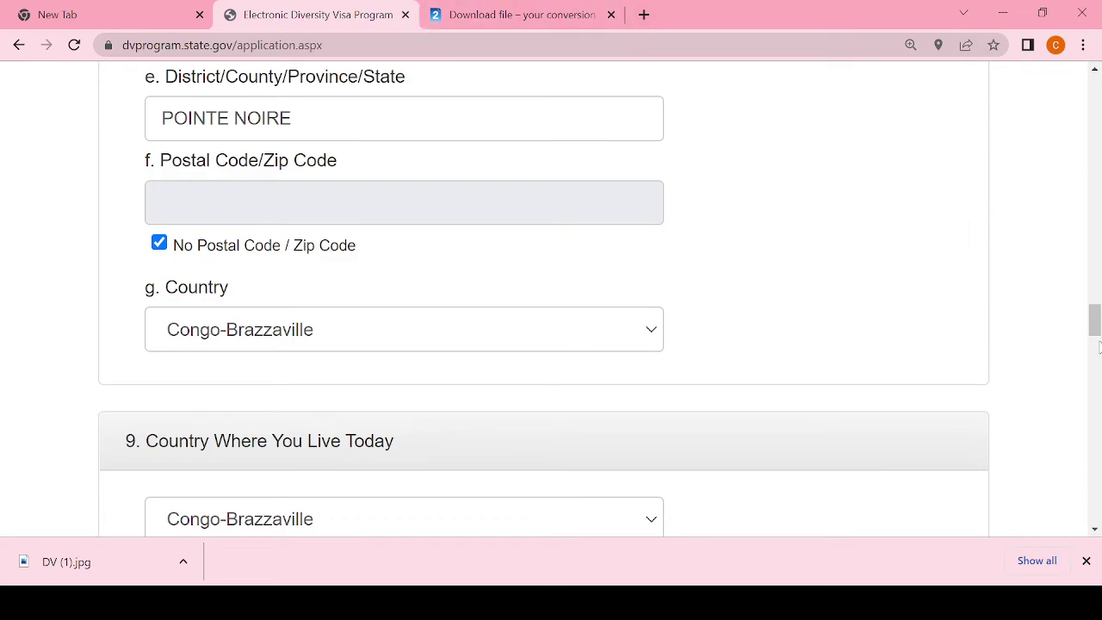
pyautogui.moveTo(1095, 325); pyautogui.dragTo(1095, 478)
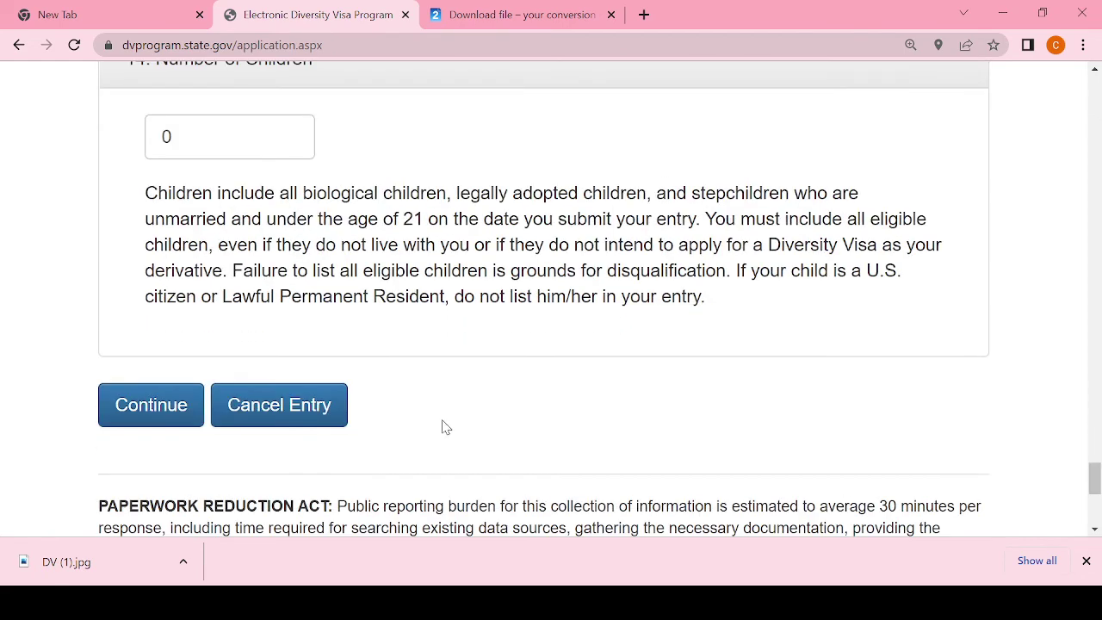
pyautogui.click(179, 420)
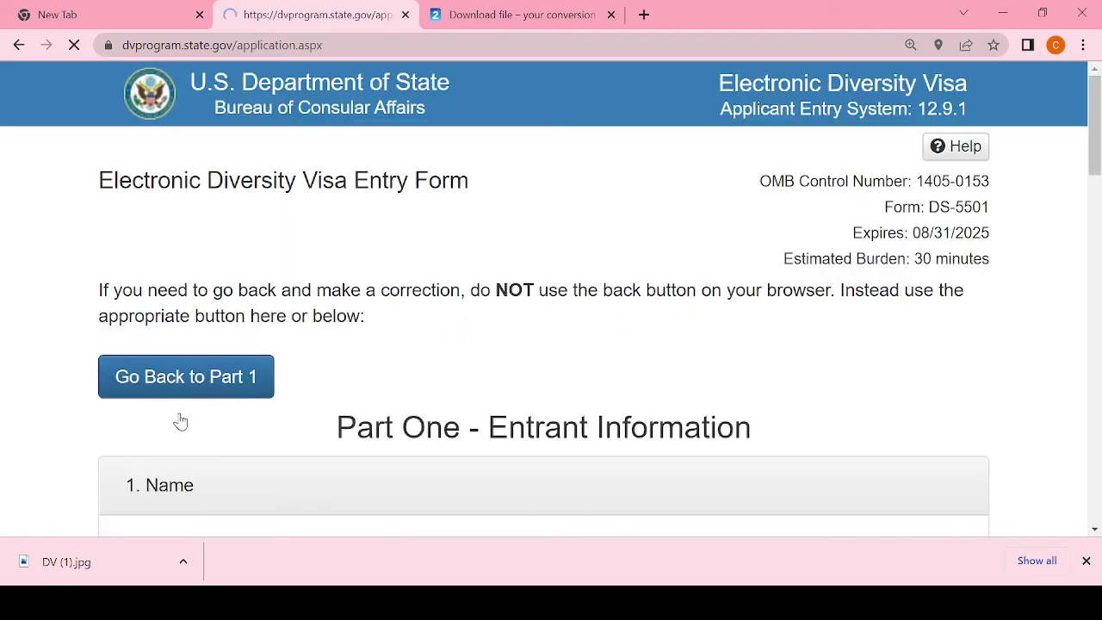
# Step: Review the DV-2024 entry, confirm the photograph was received, and submit it
pyautogui.moveTo(1095, 96); pyautogui.dragTo(1096, 241)
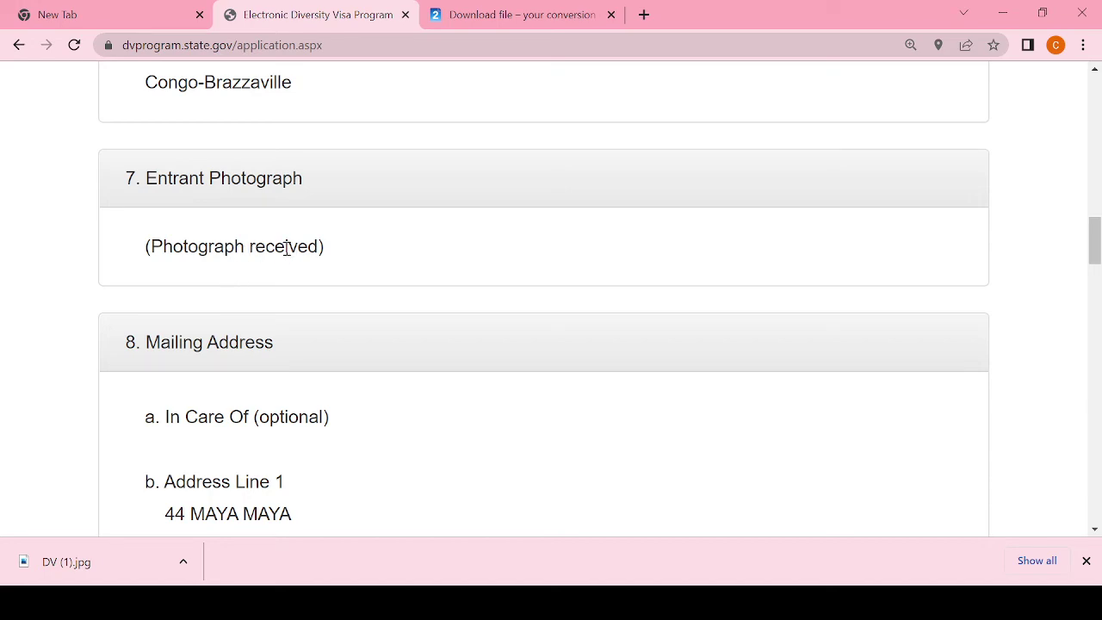
pyautogui.moveTo(1094, 261); pyautogui.dragTo(1096, 482)
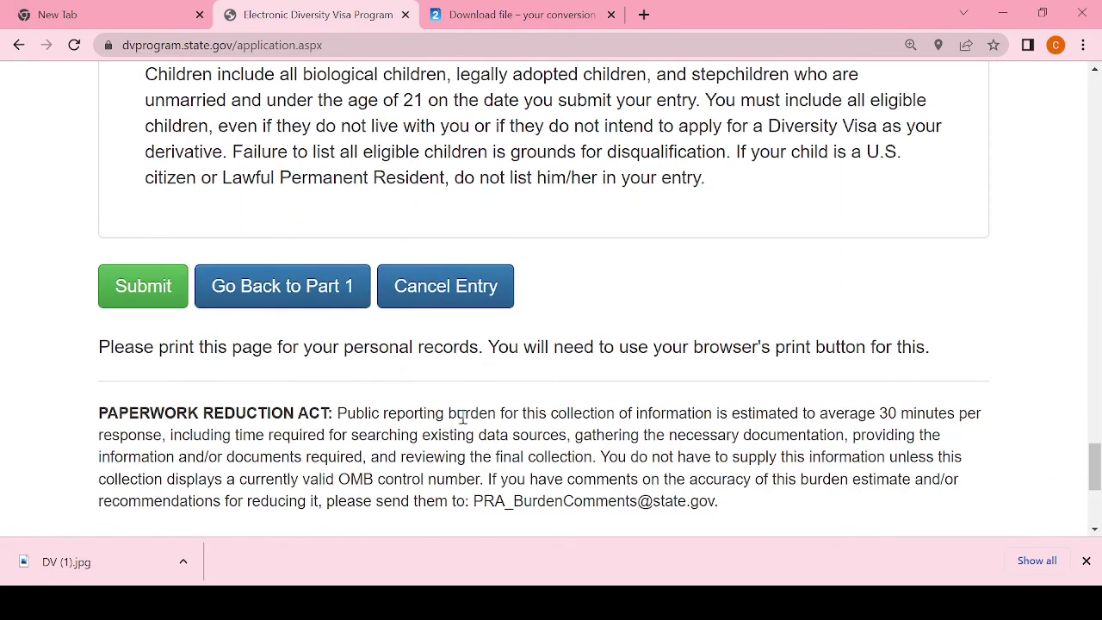
pyautogui.click(144, 286)
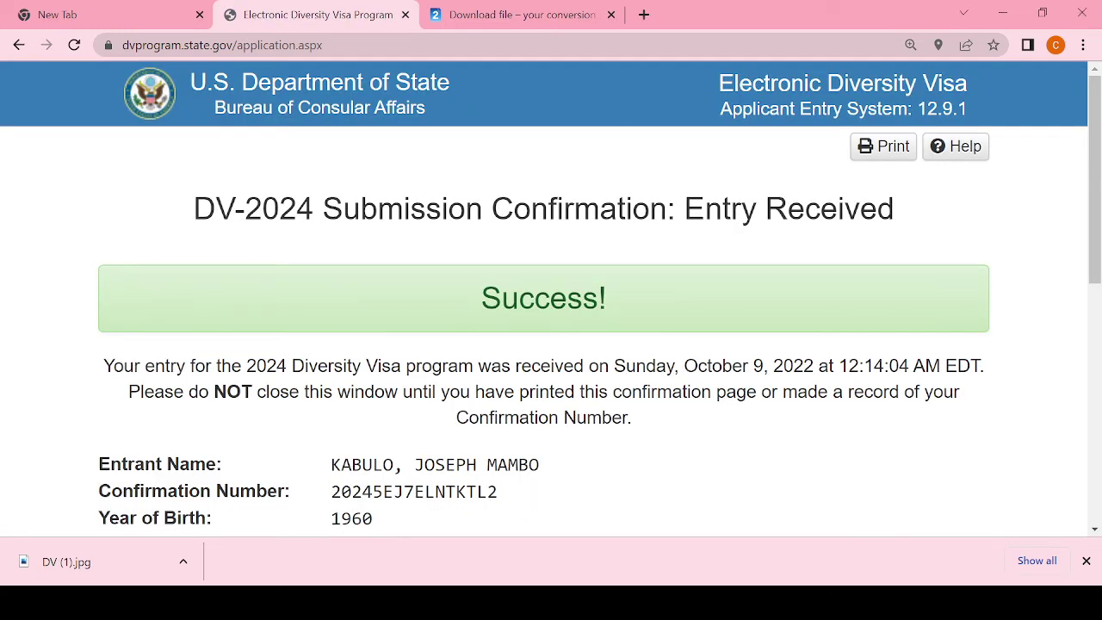
pyautogui.moveTo(1091, 245); pyautogui.dragTo(1095, 277)
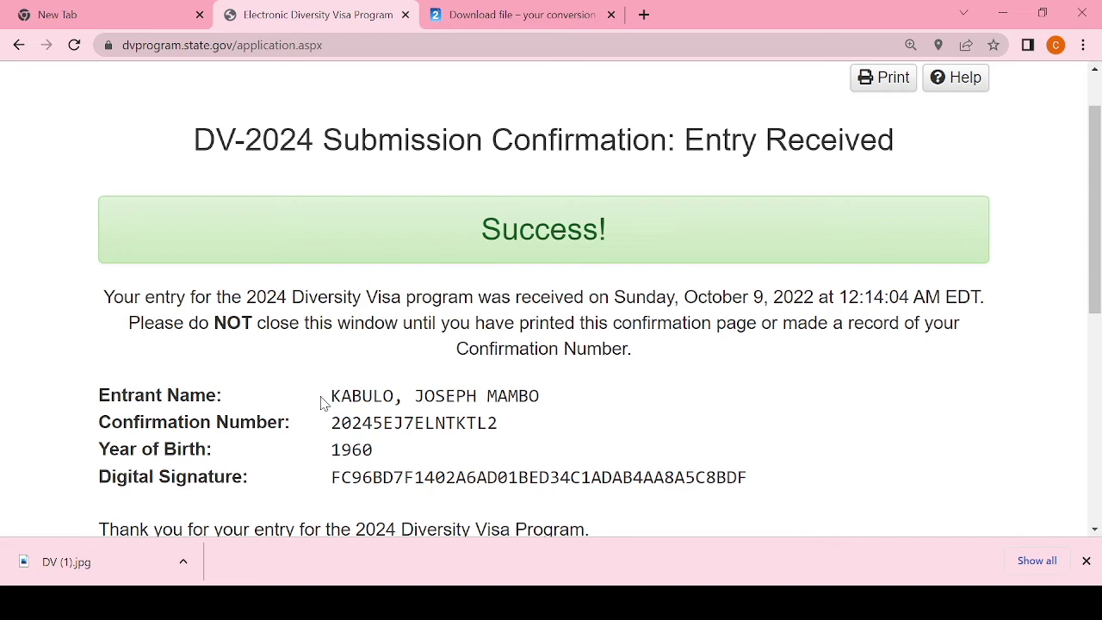
pyautogui.moveTo(1098, 225); pyautogui.dragTo(1098, 254)
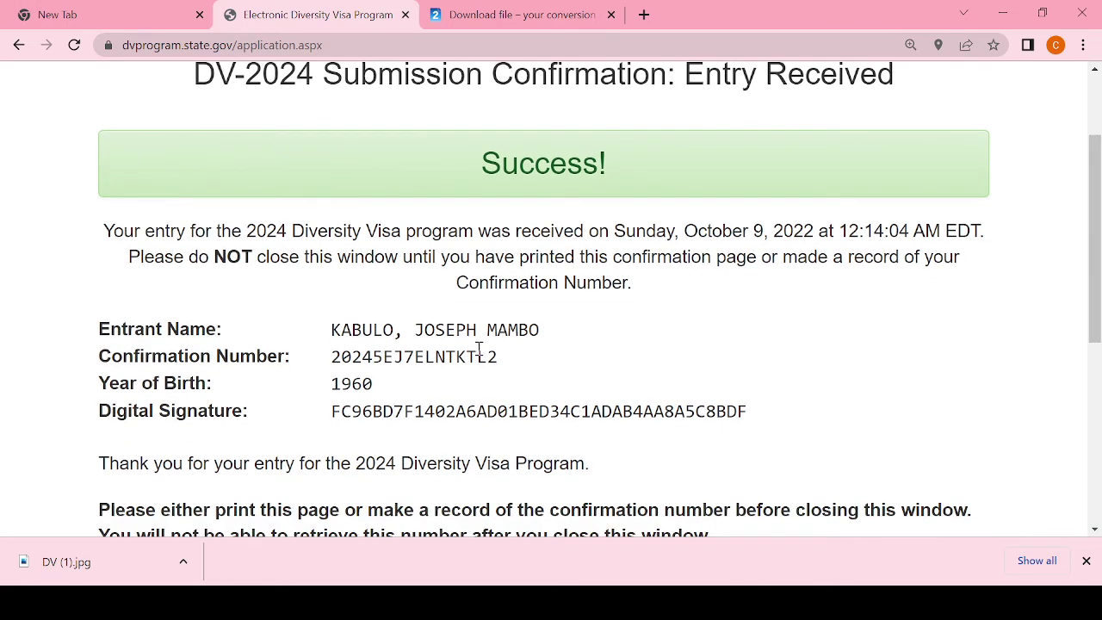
pyautogui.moveTo(499, 358); pyautogui.dragTo(336, 367)
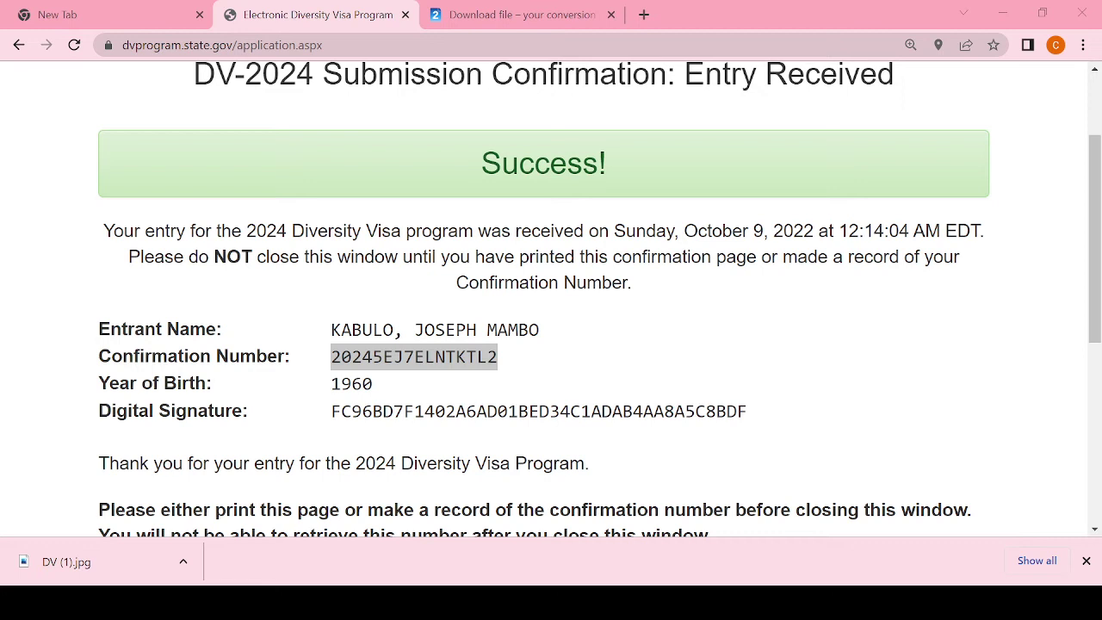
pyautogui.hotkey('alt', 'Tab')
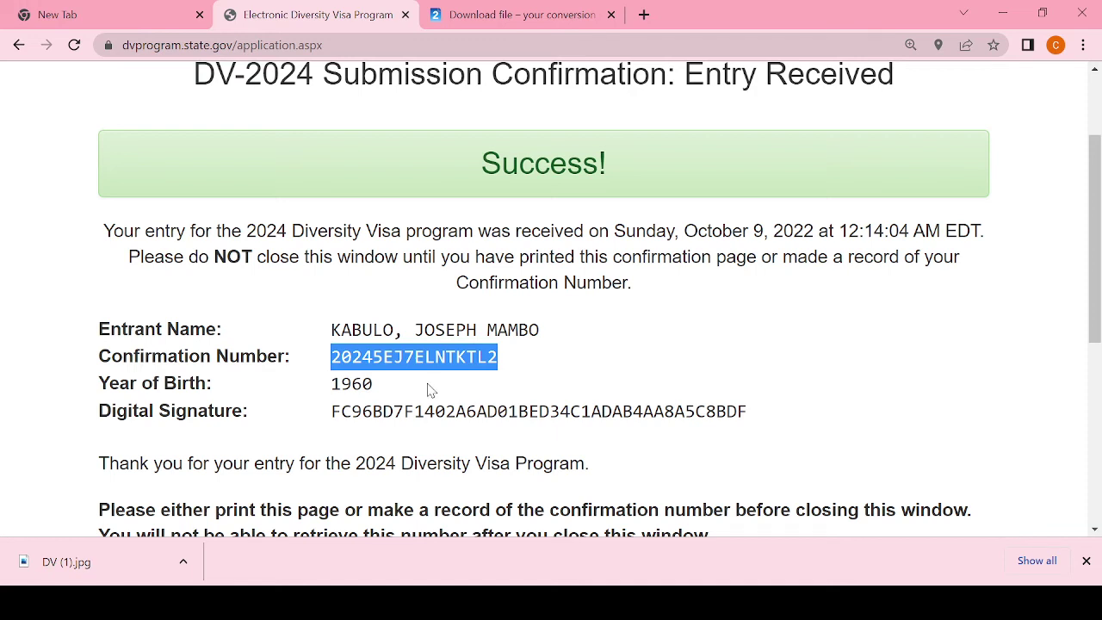
pyautogui.click(430, 390)
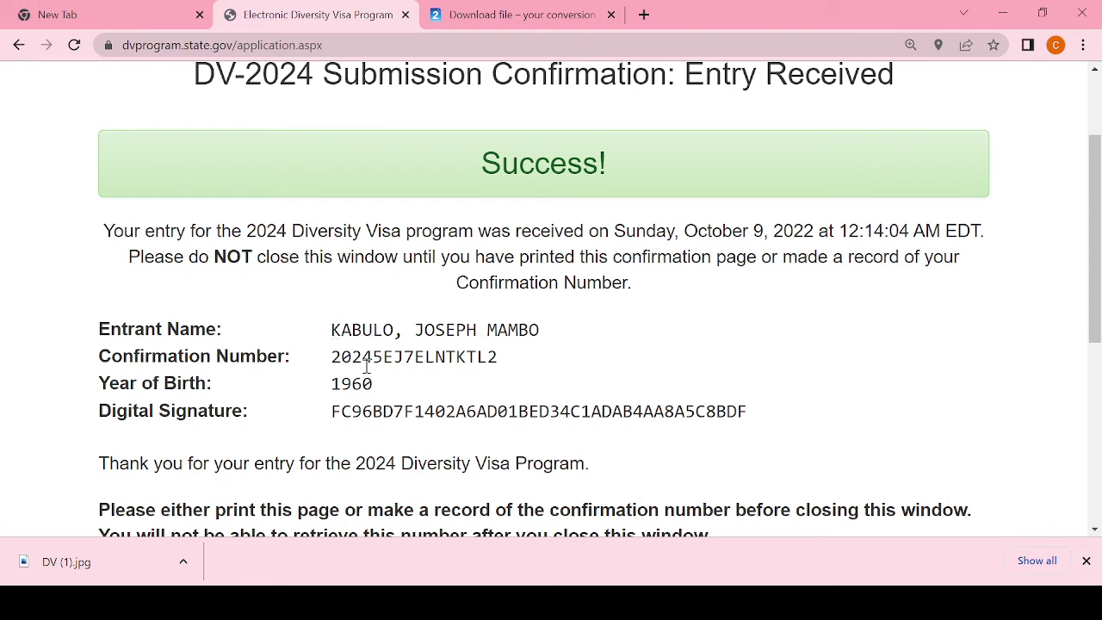
# Step: Copy the entry's confirmation number from the confirmation page, then select the page name in the web address
pyautogui.moveTo(507, 363); pyautogui.dragTo(336, 361)
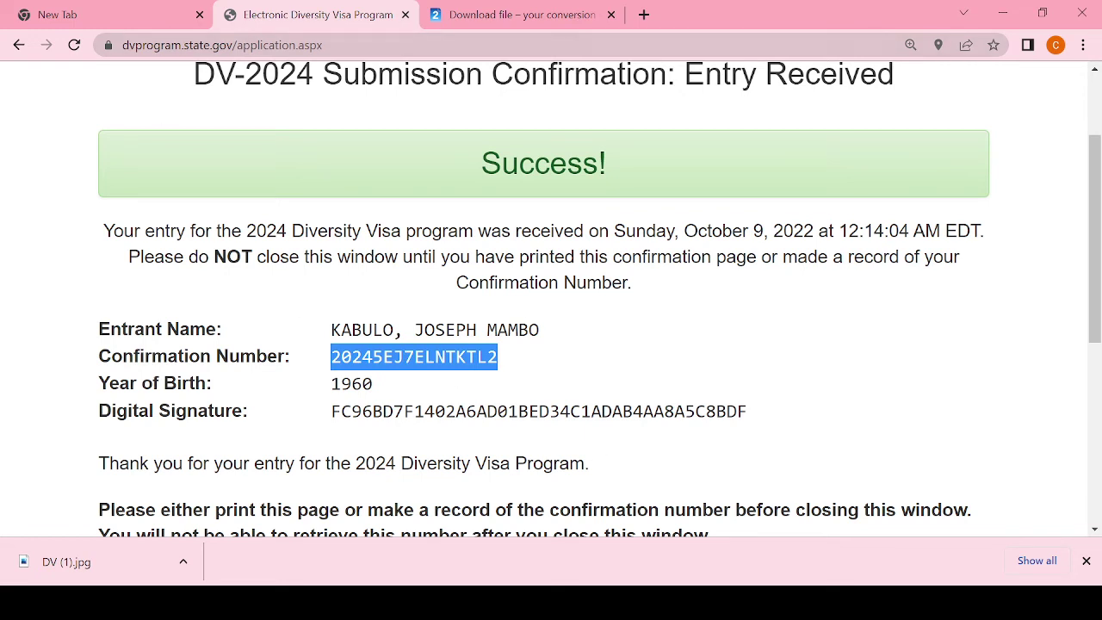
pyautogui.hotkey('alt', 'Tab')
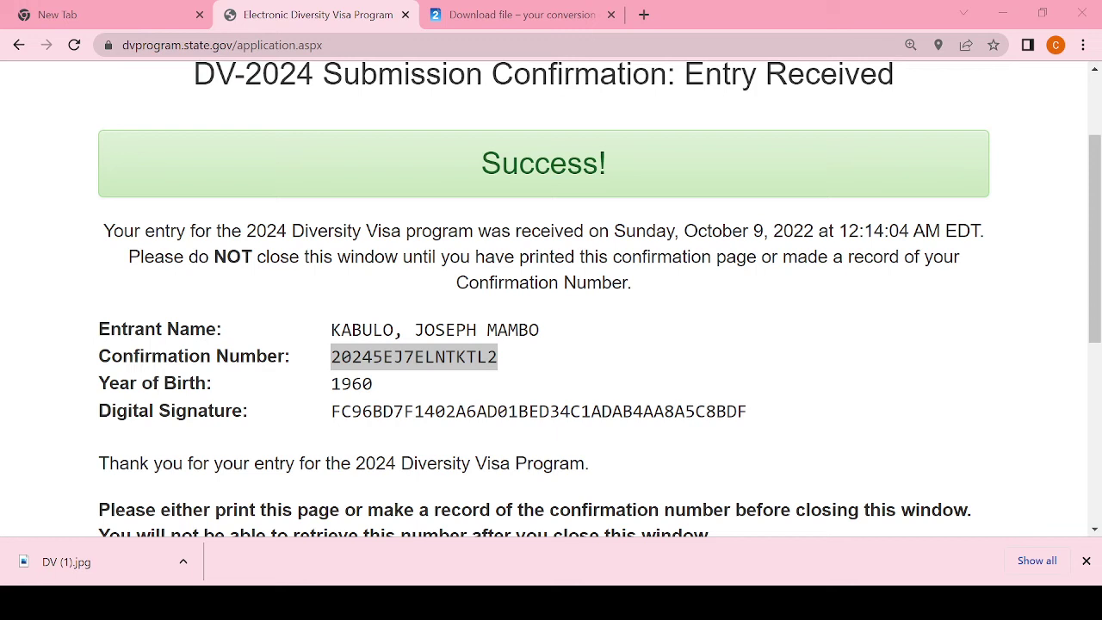
pyautogui.hotkey('alt', 'Tab')
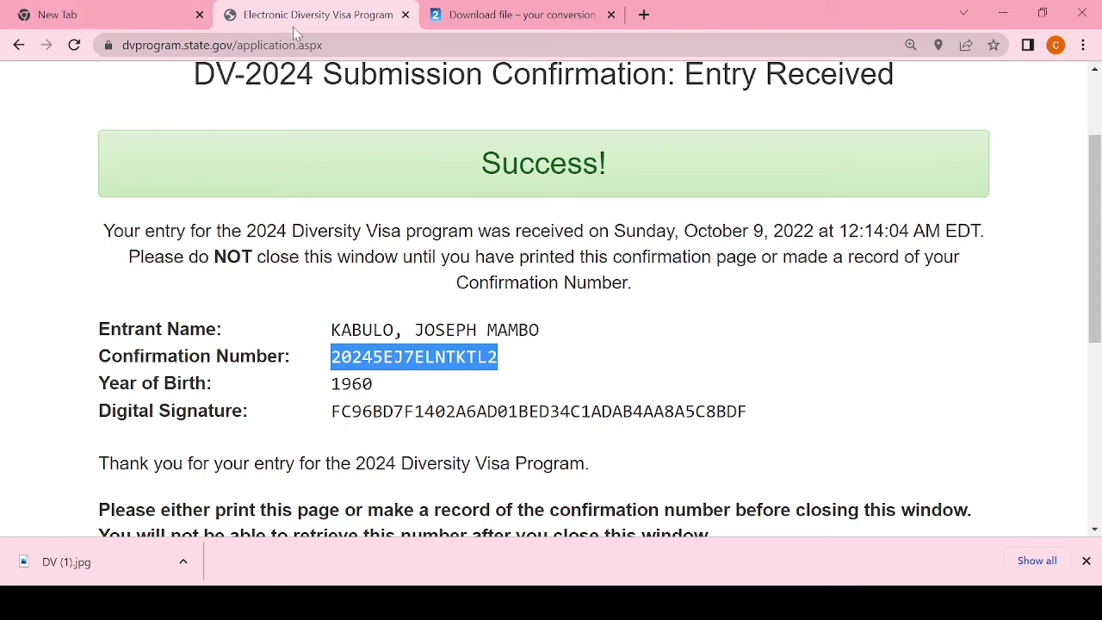
pyautogui.moveTo(341, 45); pyautogui.dragTo(238, 44)
# Step: Trim application.aspx from the web address to load the DV program home page
pyautogui.press('BackSpace')
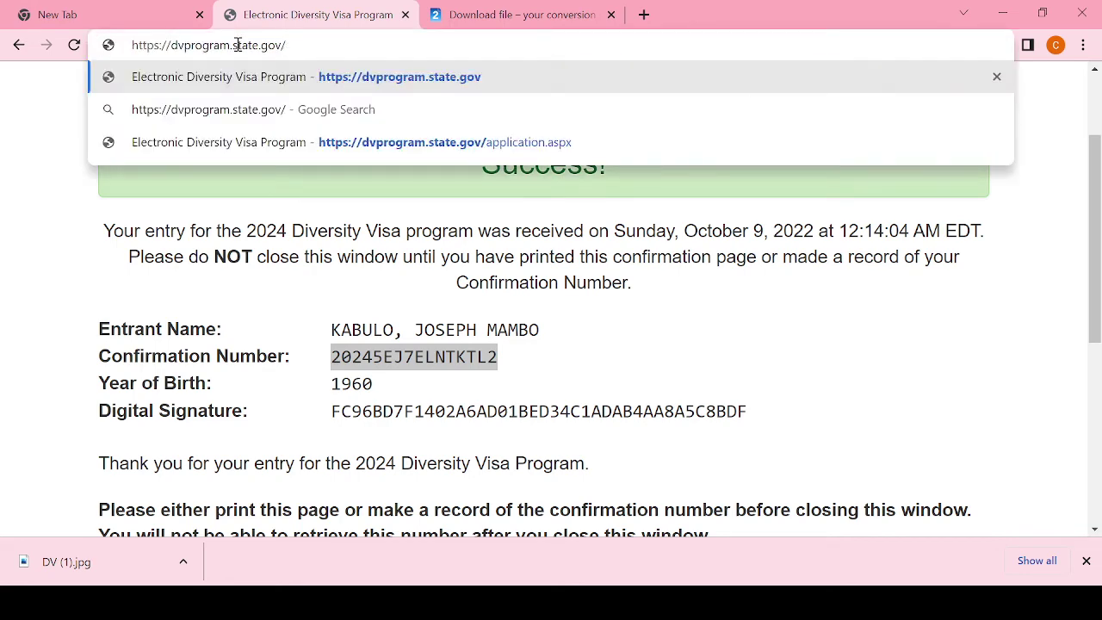
pyautogui.press('Return')
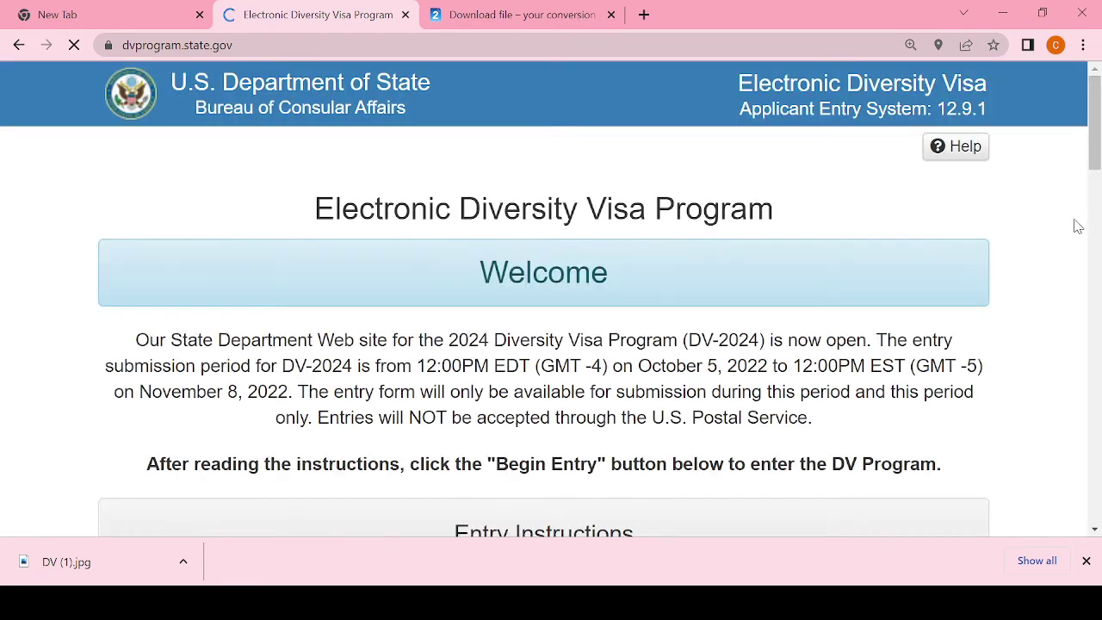
pyautogui.moveTo(1091, 152); pyautogui.dragTo(1096, 399)
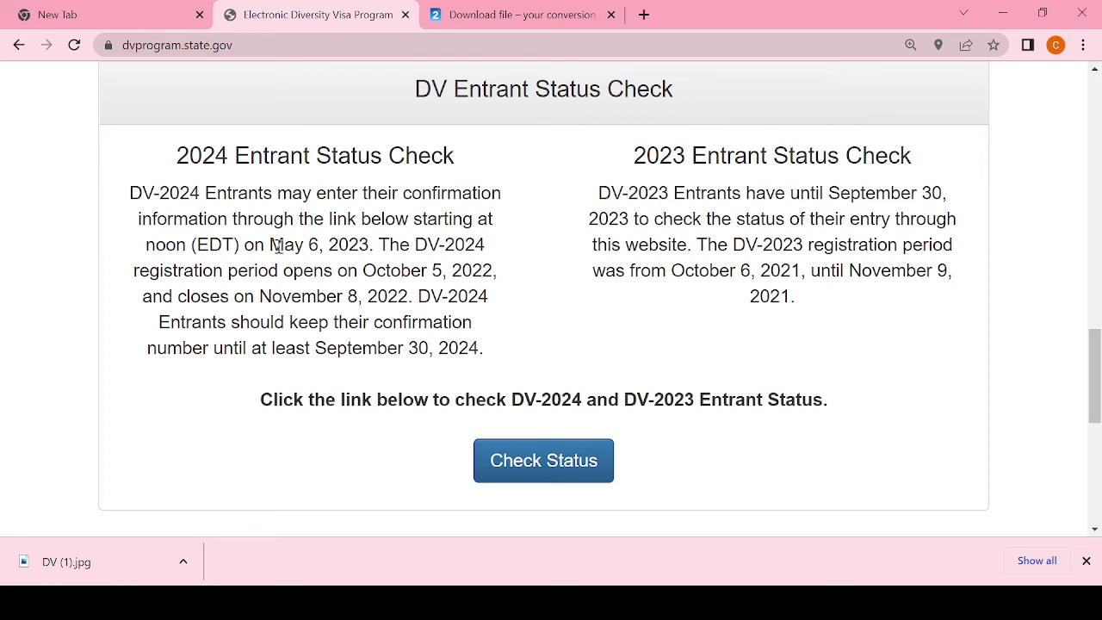
# Step: Scroll the home page down to the DV Entrant Status Check details for DV-2024 and DV-2023
pyautogui.moveTo(272, 246); pyautogui.dragTo(370, 247)
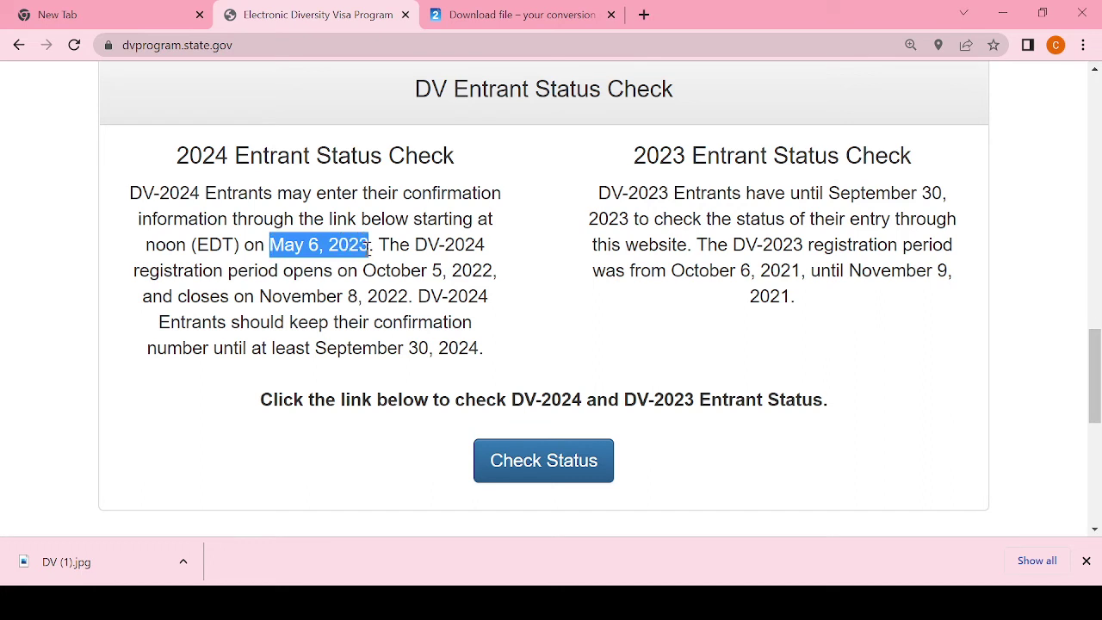
pyautogui.click(568, 305)
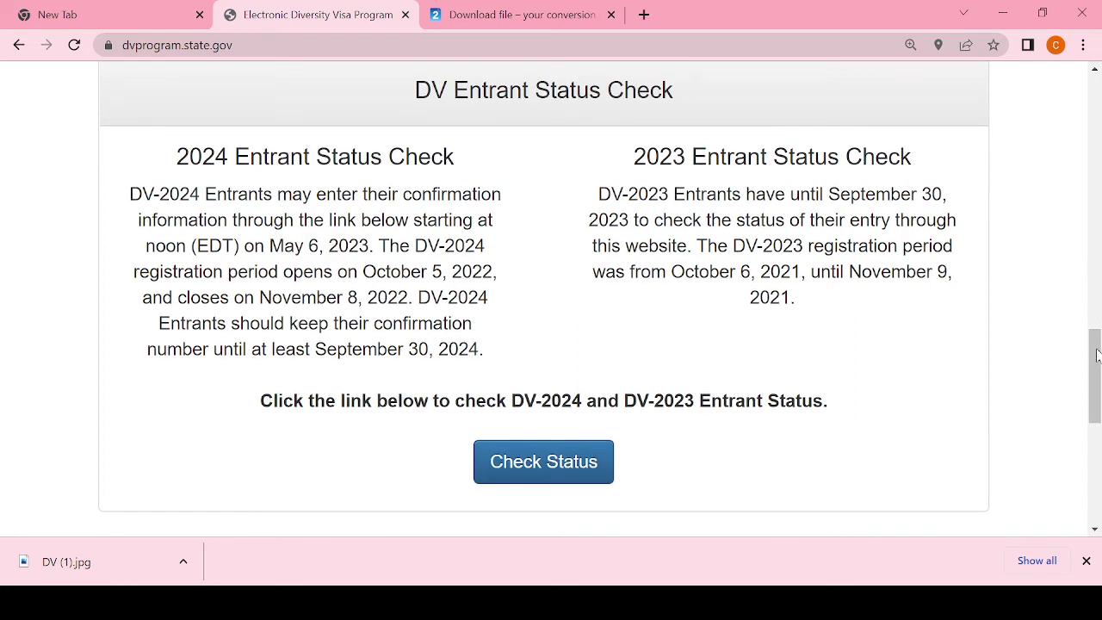
pyautogui.moveTo(1098, 370); pyautogui.dragTo(1098, 282)
pyautogui.click(553, 439)
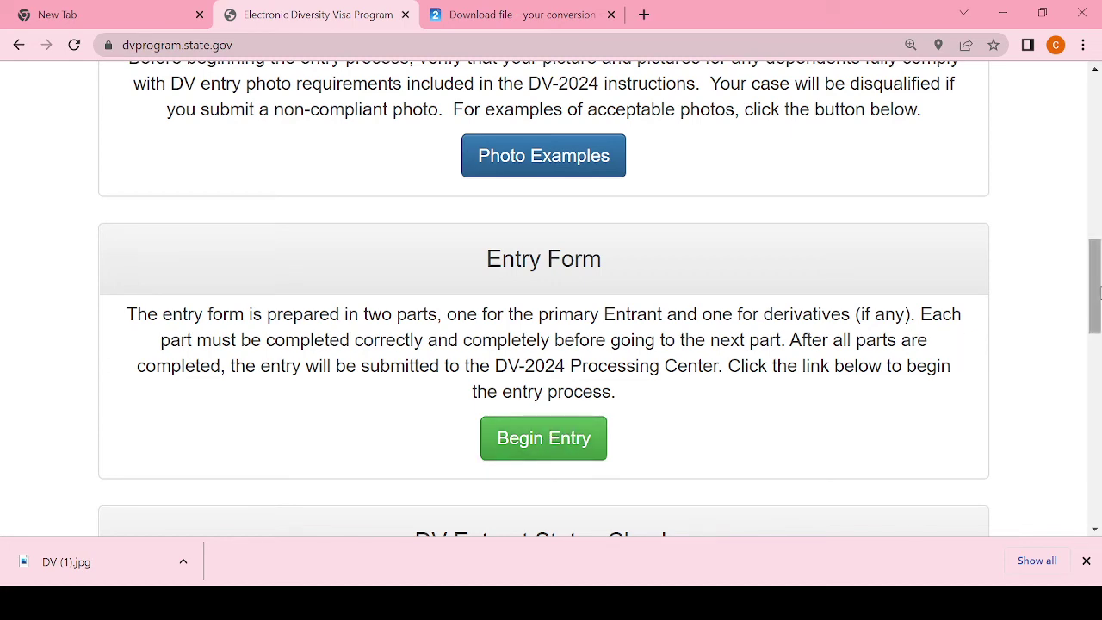
pyautogui.moveTo(1097, 290); pyautogui.dragTo(1098, 220)
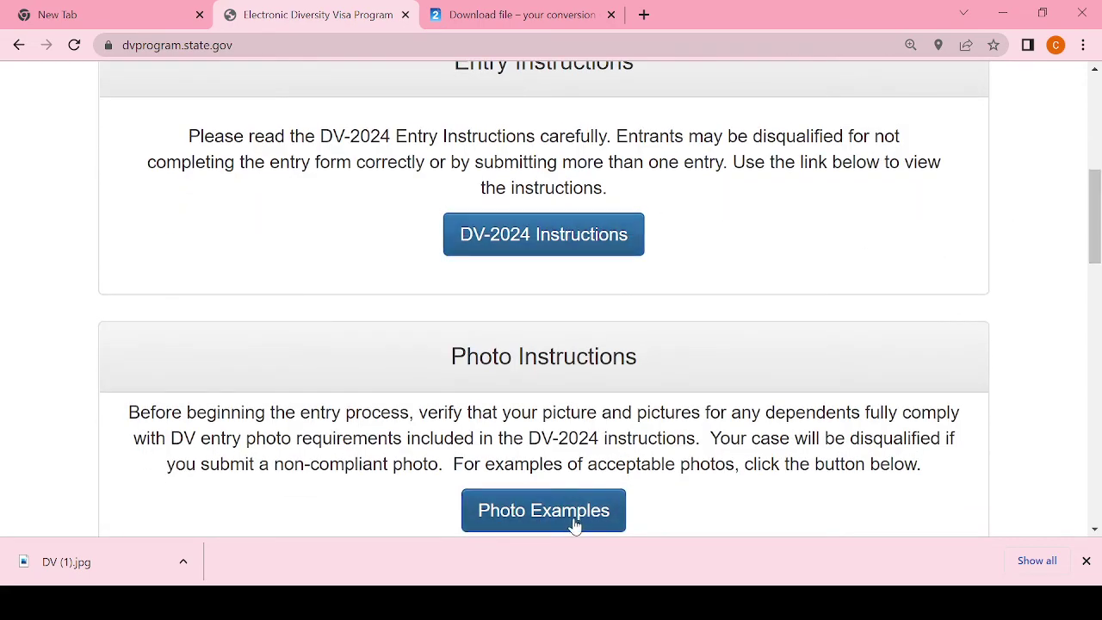
pyautogui.moveTo(1095, 241); pyautogui.dragTo(1098, 409)
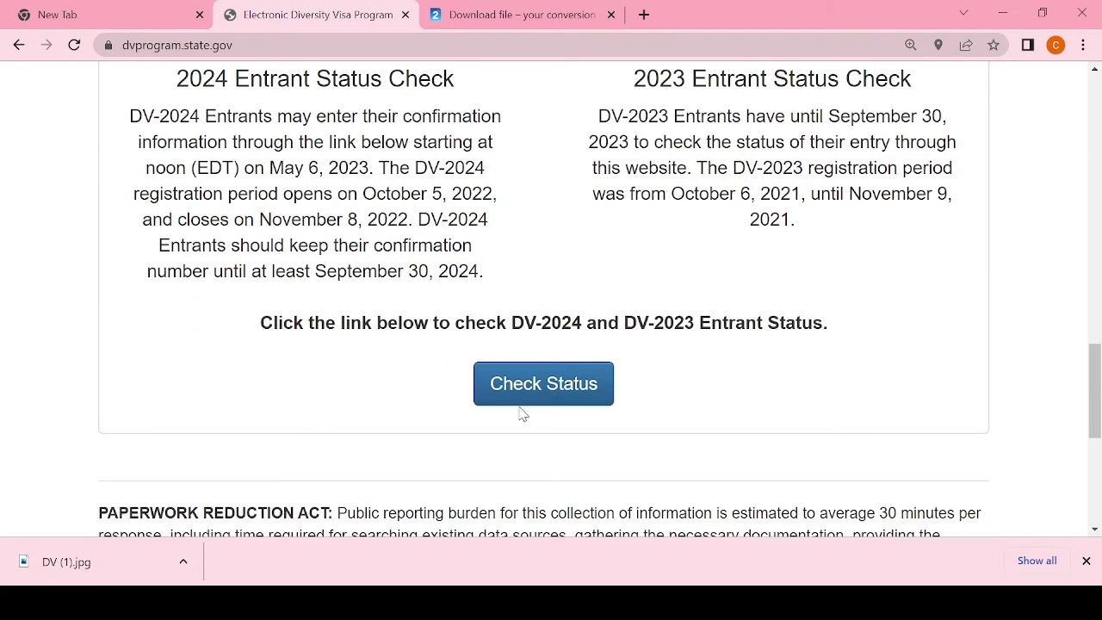
# Step: Go through Check Status and the ESC welcome page to the empty entrant information form
pyautogui.click(561, 383)
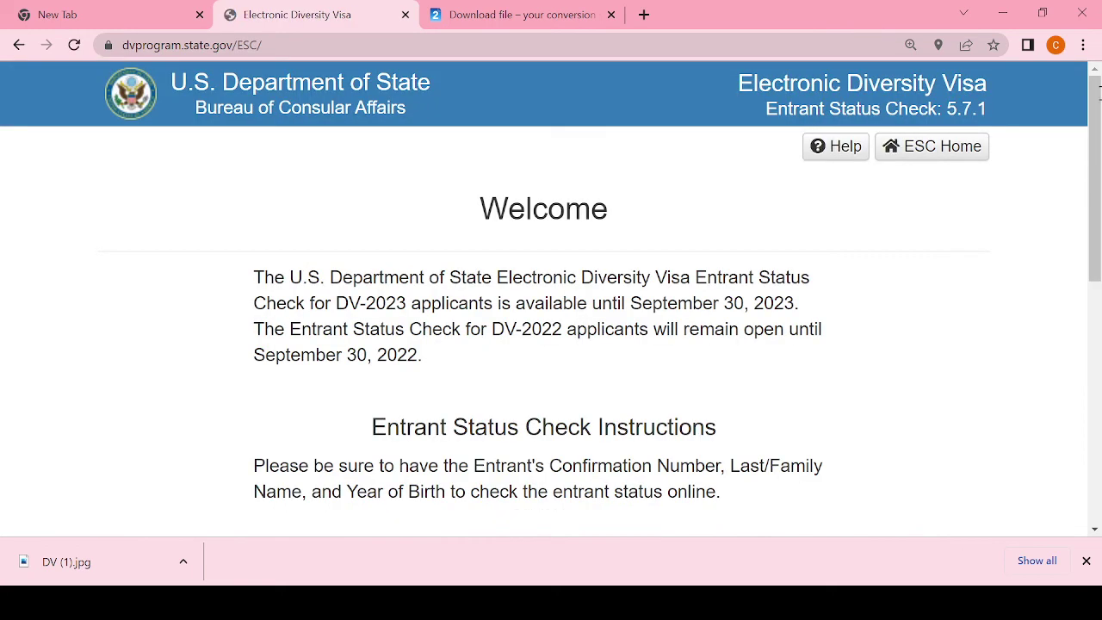
pyautogui.scroll(-4, 1099, 162)
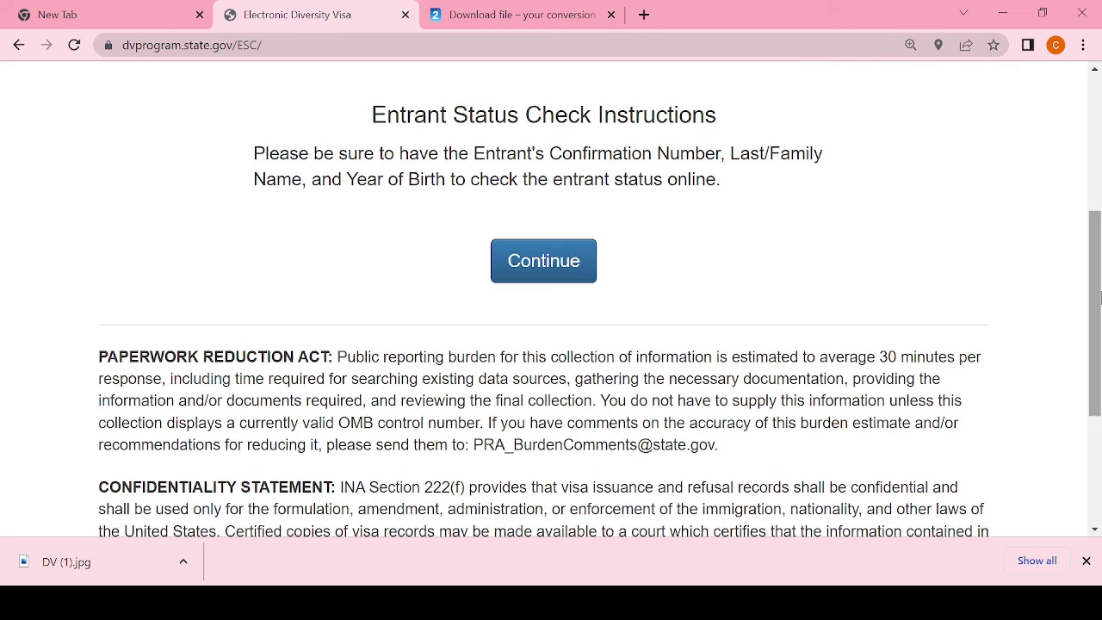
pyautogui.click(539, 266)
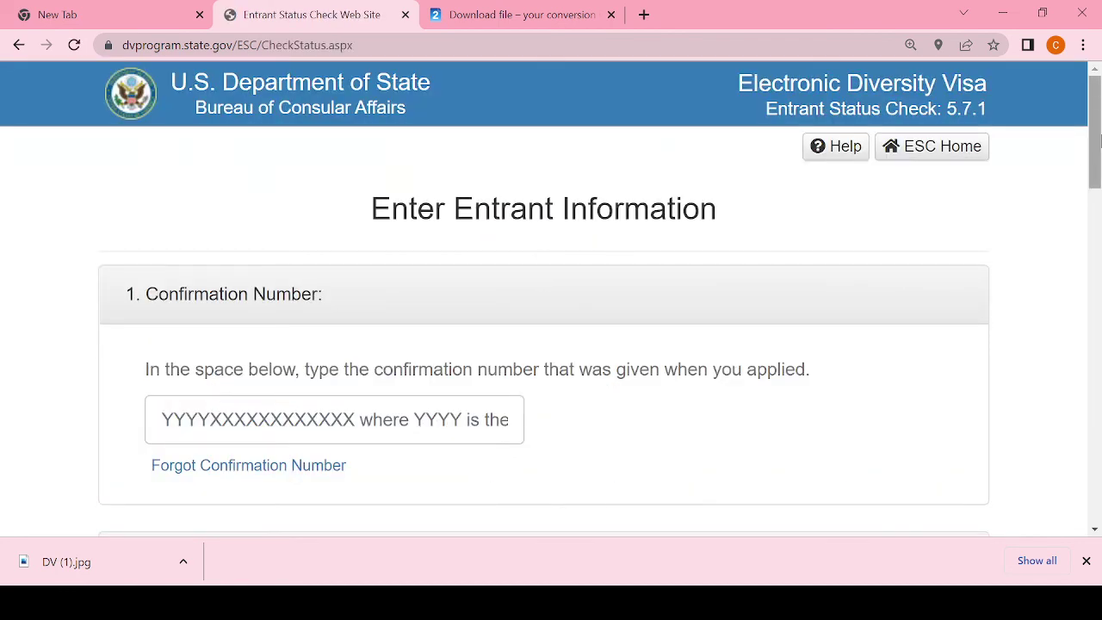
pyautogui.moveTo(1099, 137); pyautogui.dragTo(1099, 196)
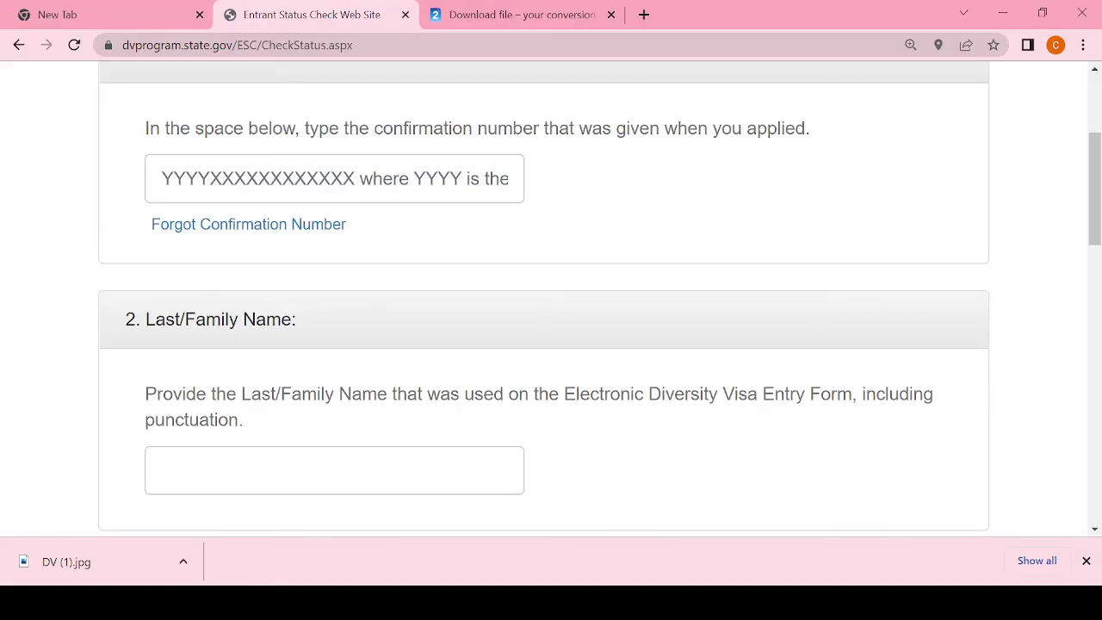
# Step: Paste the copied confirmation number and enter the entrant's last name
pyautogui.click(241, 176)
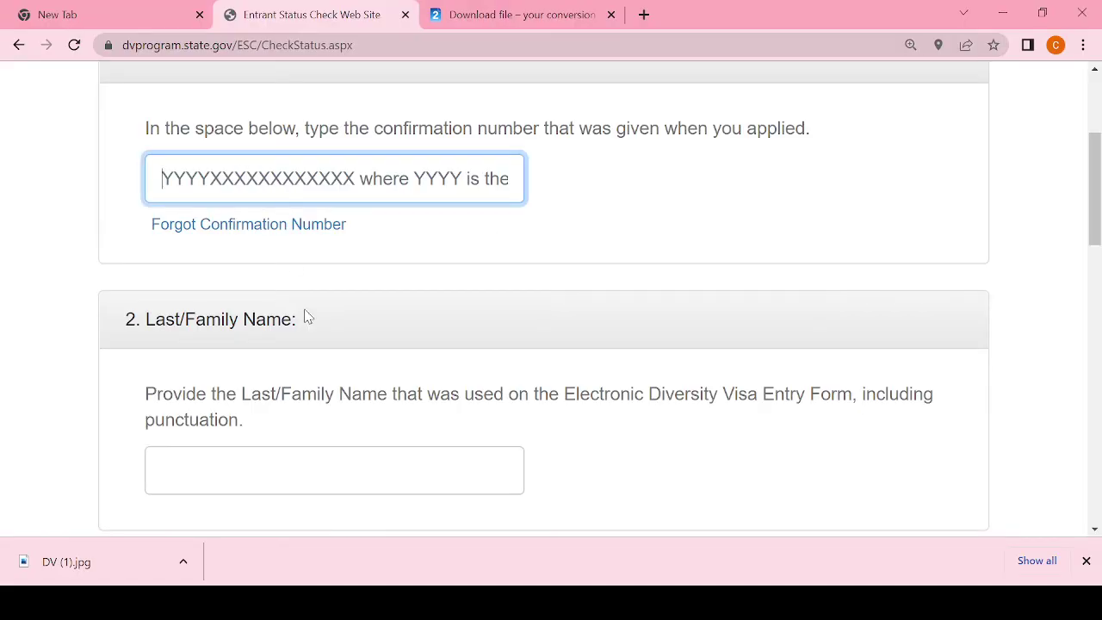
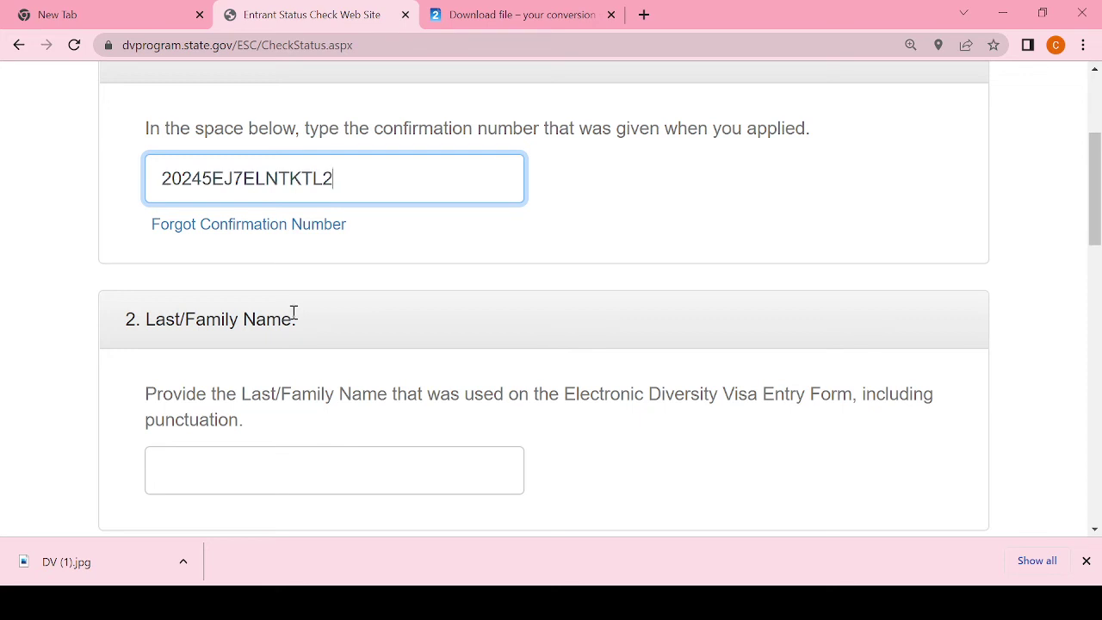
pyautogui.click(246, 465)
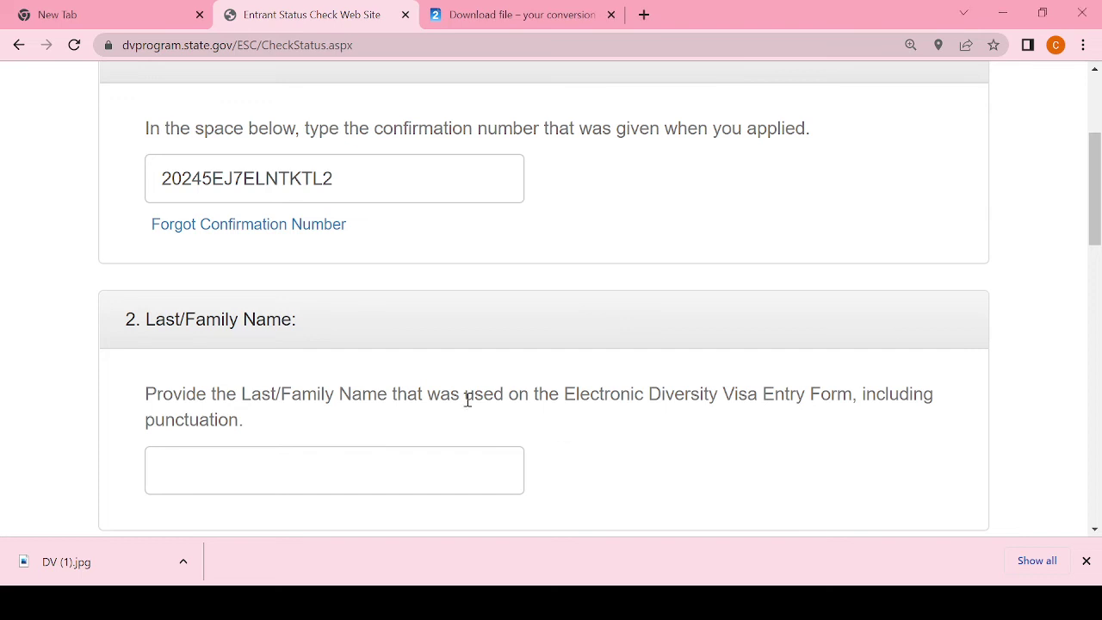
pyautogui.click(321, 478)
pyautogui.write('A')
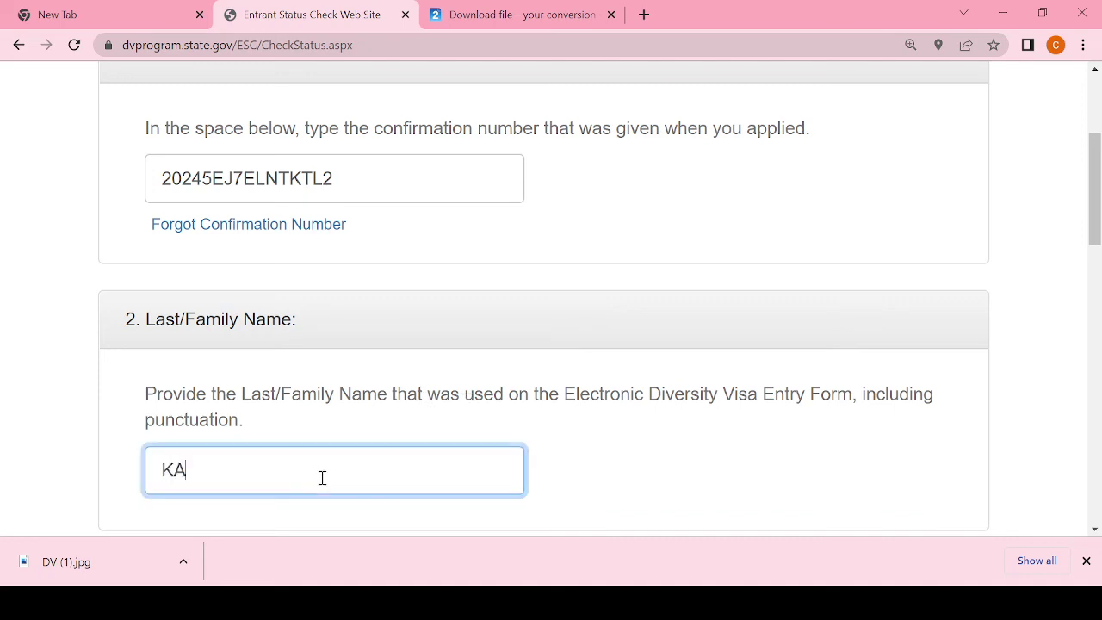
pyautogui.write('BULO')
pyautogui.moveTo(1098, 132); pyautogui.dragTo(1098, 226)
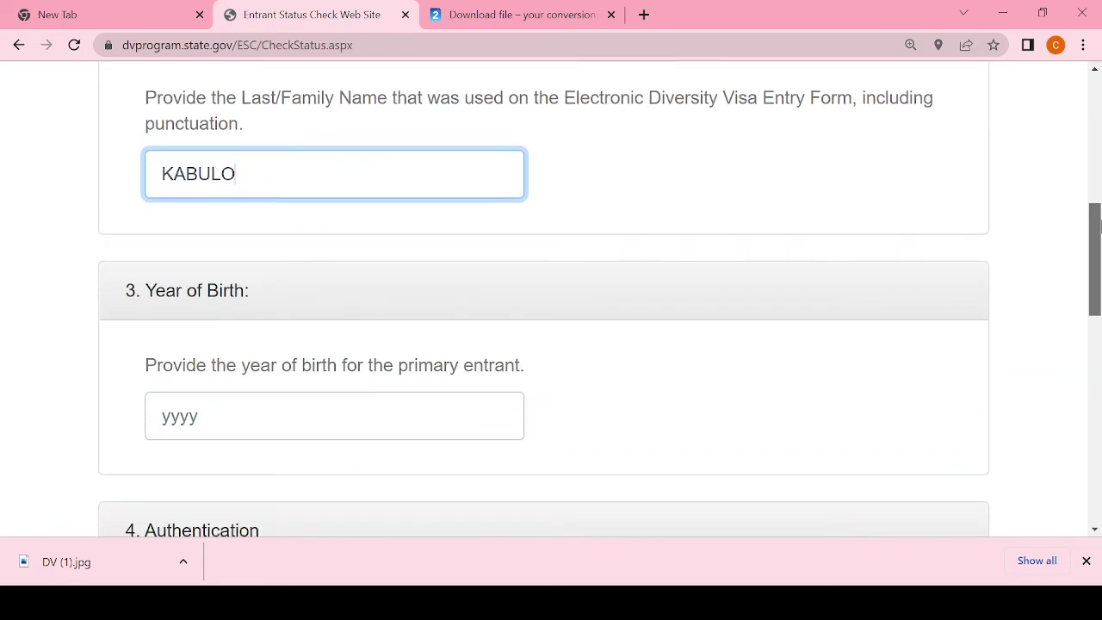
# Step: Enter birth year 1960 and the captcha characters, then submit the status check
pyautogui.click(206, 424)
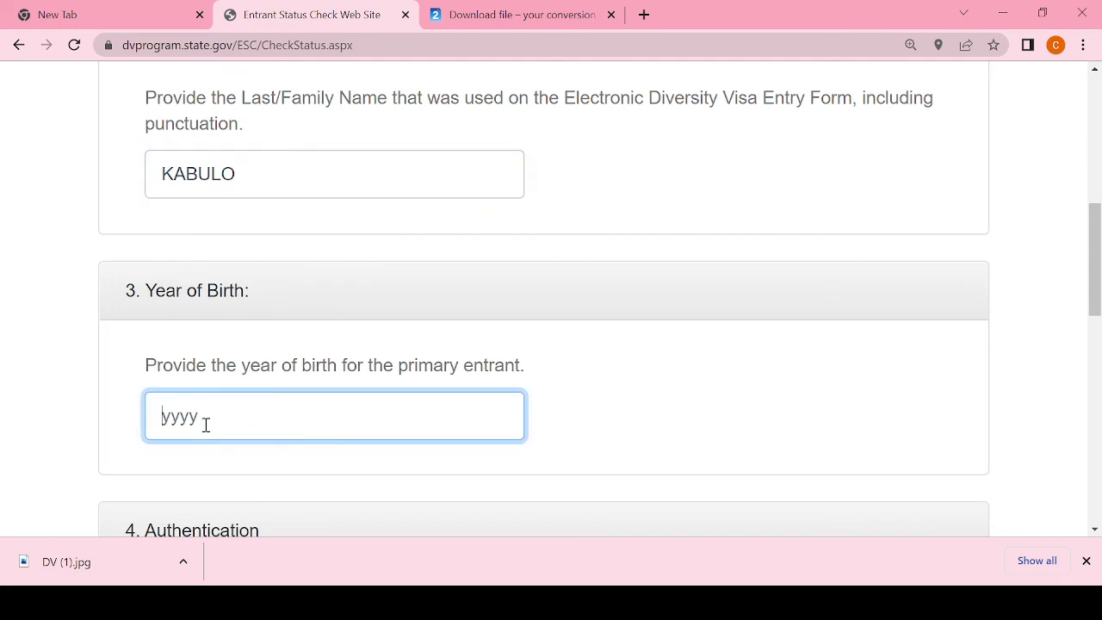
pyautogui.write('1969')
pyautogui.press('BackSpace')
pyautogui.write('0')
pyautogui.moveTo(1095, 244); pyautogui.dragTo(1098, 301)
pyautogui.click(242, 510)
pyautogui.write('ABN')
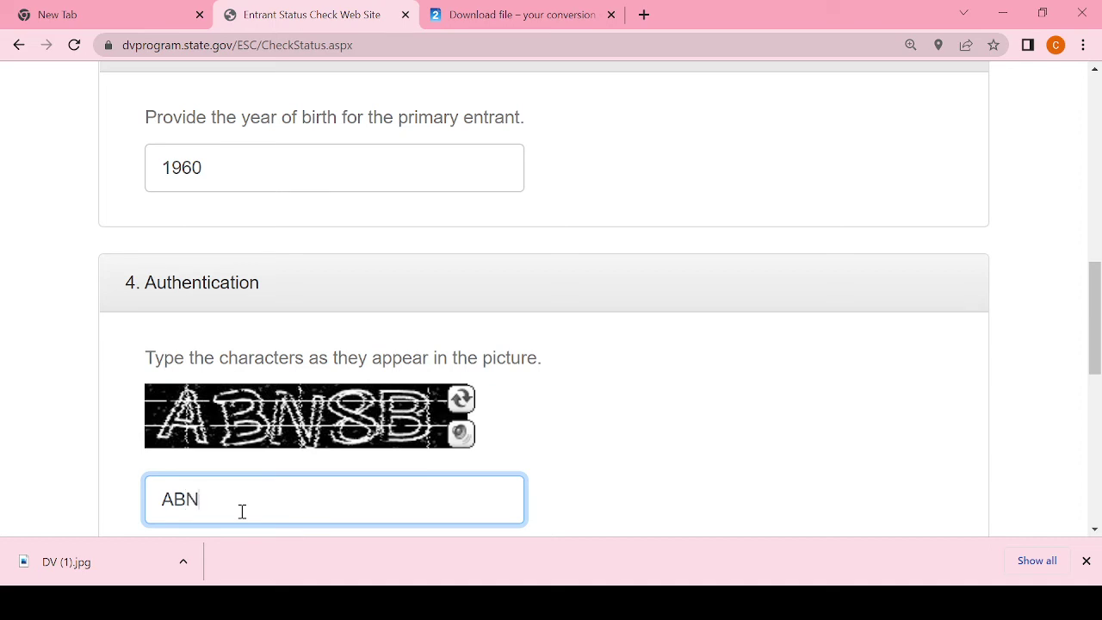
pyautogui.write('8B')
pyautogui.moveTo(1095, 337); pyautogui.dragTo(1095, 400)
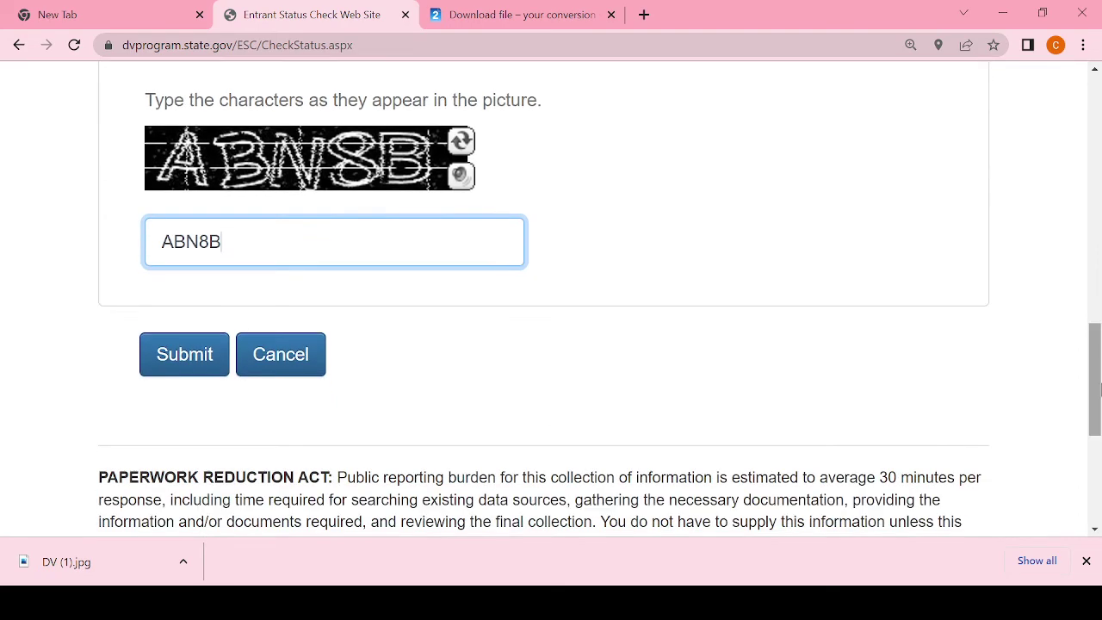
pyautogui.click(197, 361)
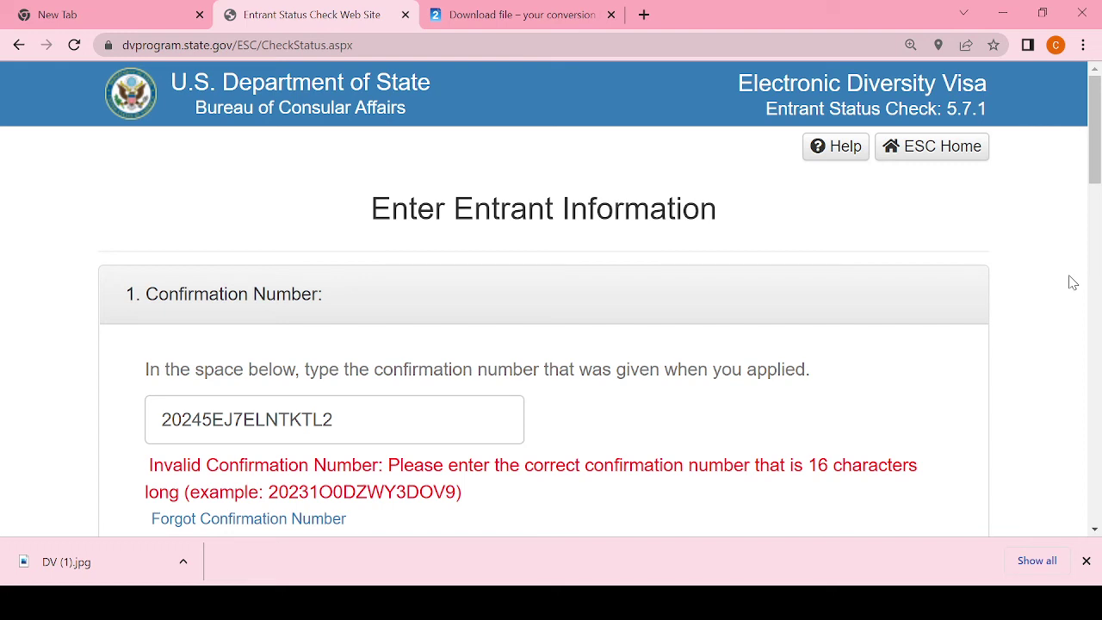
# Step: Check the img2go tab, then trim the status check address back to dvprogram.state.gov/ESC
pyautogui.click(486, 15)
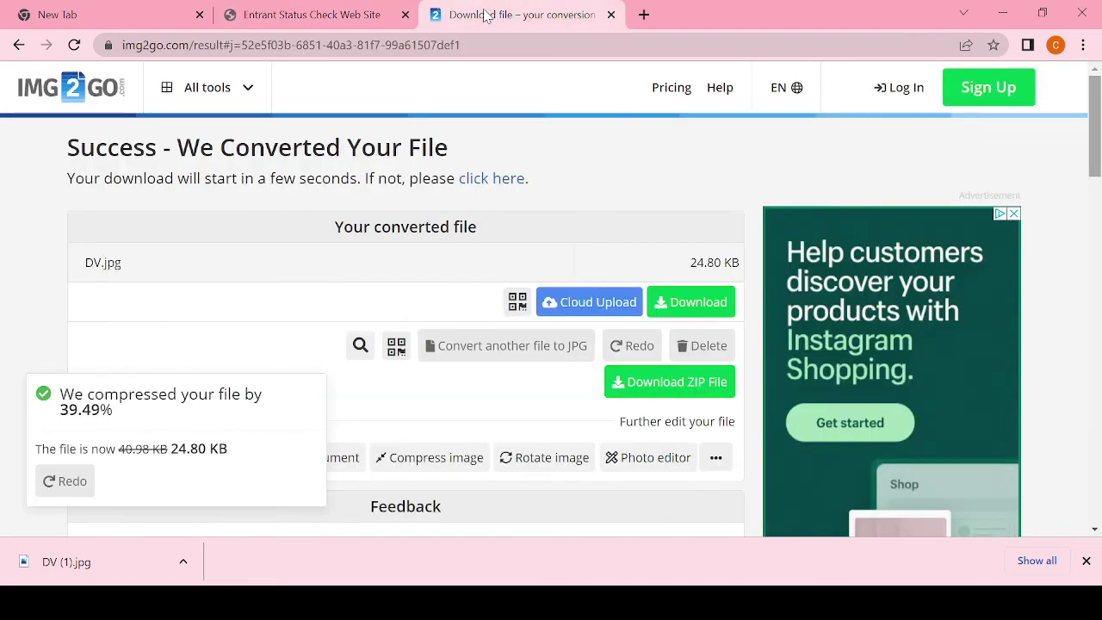
pyautogui.click(378, 15)
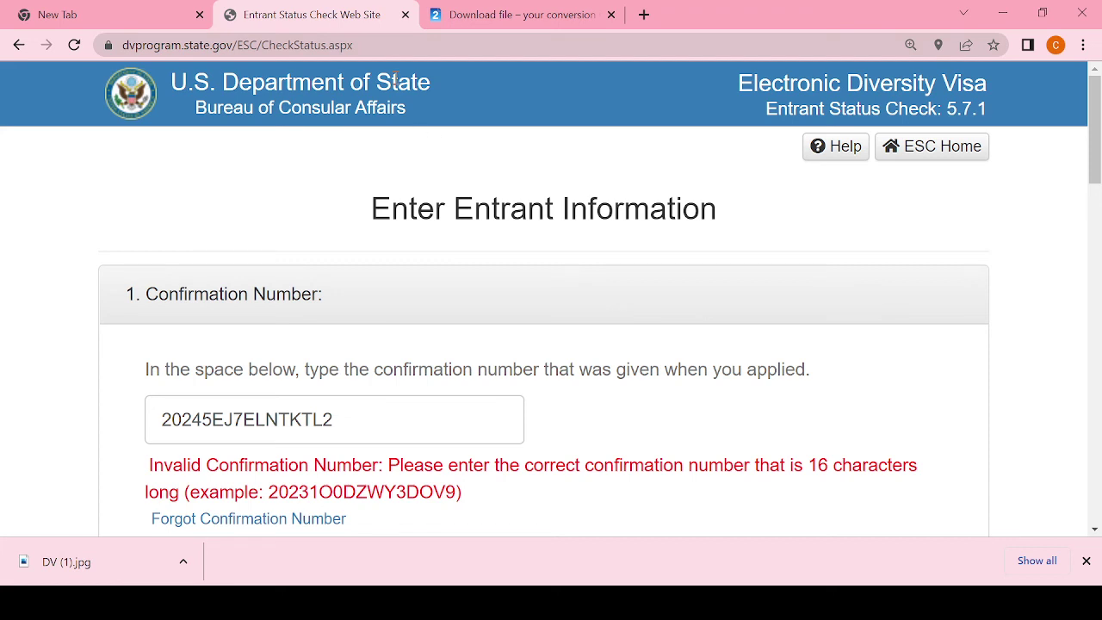
pyautogui.click(400, 46)
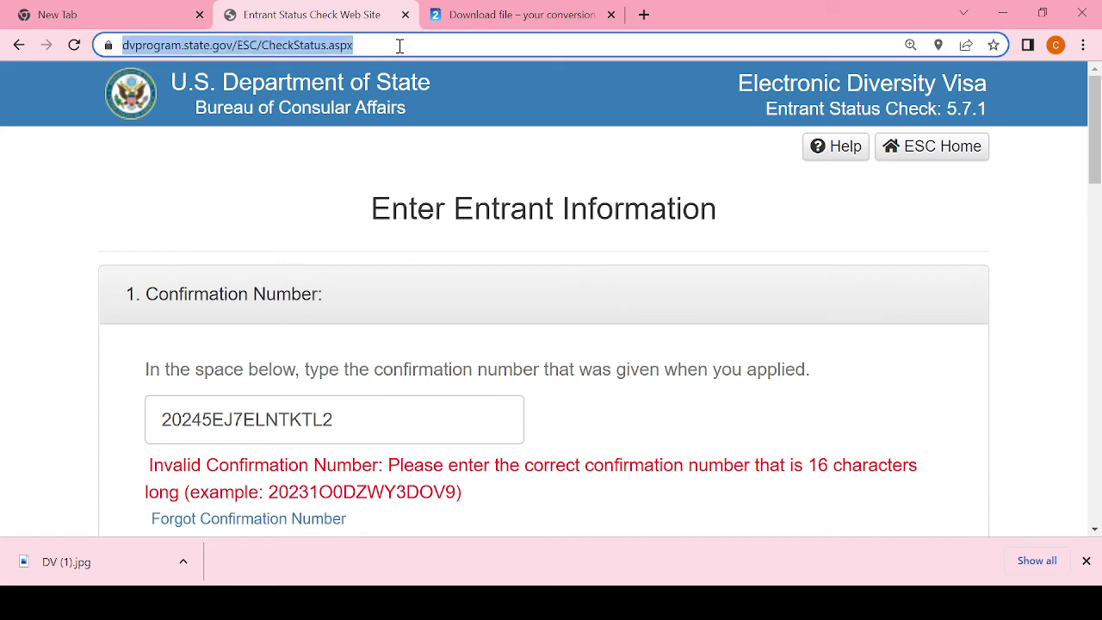
pyautogui.click(399, 45)
pyautogui.press('BackSpace')
pyautogui.press('BackSpace')
pyautogui.press('BackSpace')
pyautogui.press('BackSpace')
pyautogui.press('BackSpace')
pyautogui.press('BackSpace')
pyautogui.press('BackSpace')
pyautogui.press('BackSpace')
pyautogui.press('BackSpace')
pyautogui.press('BackSpace')
pyautogui.press('BackSpace')
pyautogui.press('BackSpace')
pyautogui.press('BackSpace')
pyautogui.press('BackSpace')
pyautogui.press('BackSpace')
pyautogui.press('BackSpace')
pyautogui.press('BackSpace')
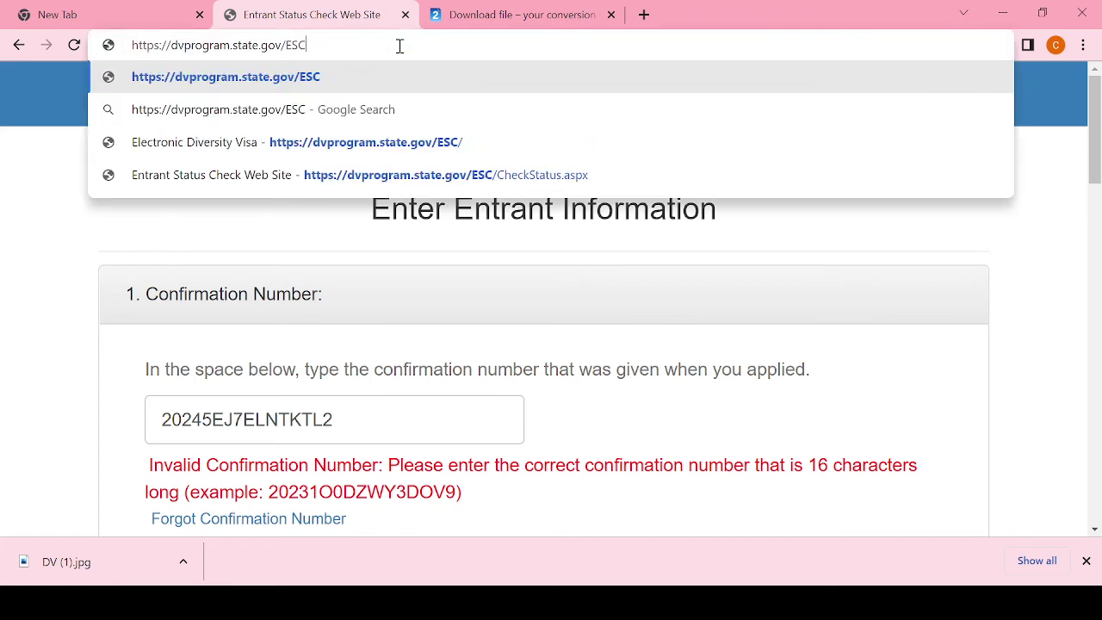
# Step: Reload dvprogram.state.gov and go through Check Status and Continue to a fresh entrant information form
pyautogui.press('BackSpace')
pyautogui.press('BackSpace')
pyautogui.press('BackSpace')
pyautogui.press('BackSpace')
pyautogui.press('Return')
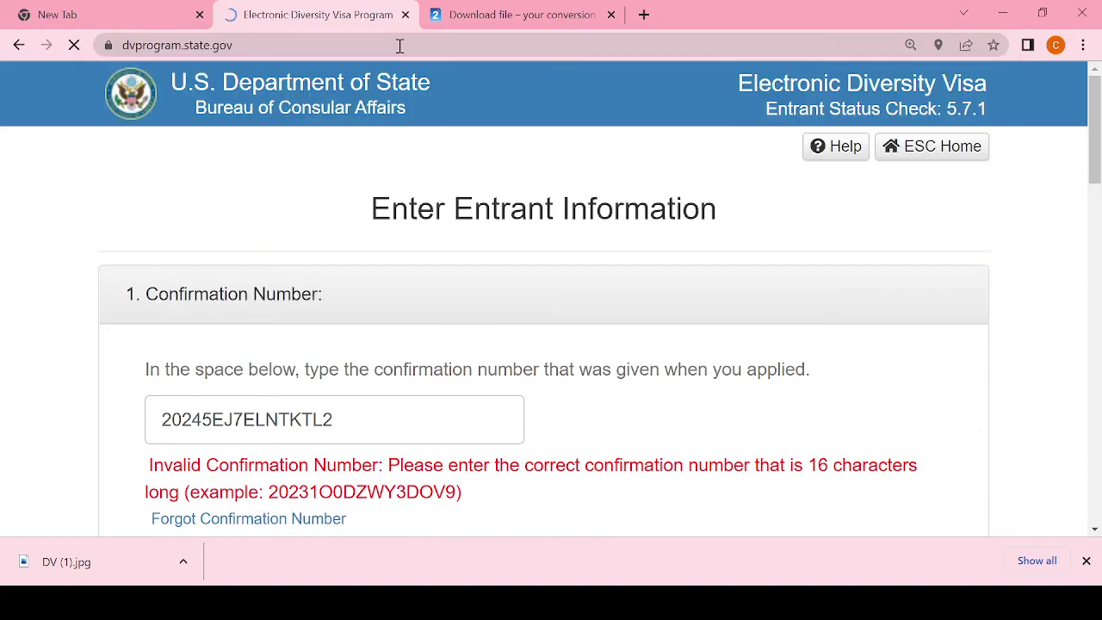
pyautogui.moveTo(1096, 103); pyautogui.dragTo(1097, 367)
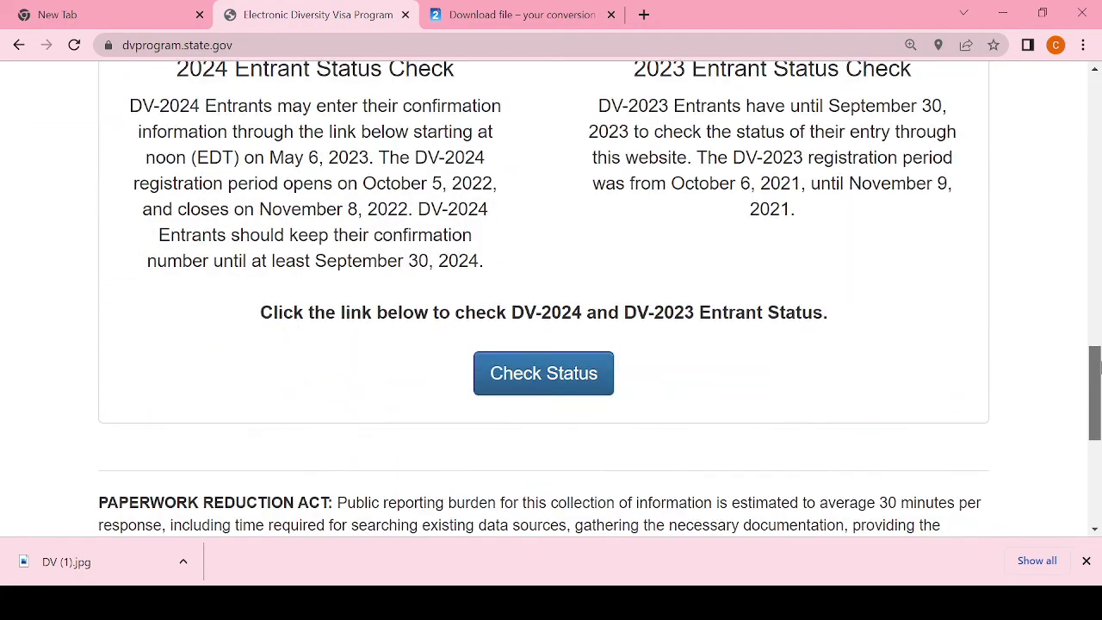
pyautogui.click(525, 375)
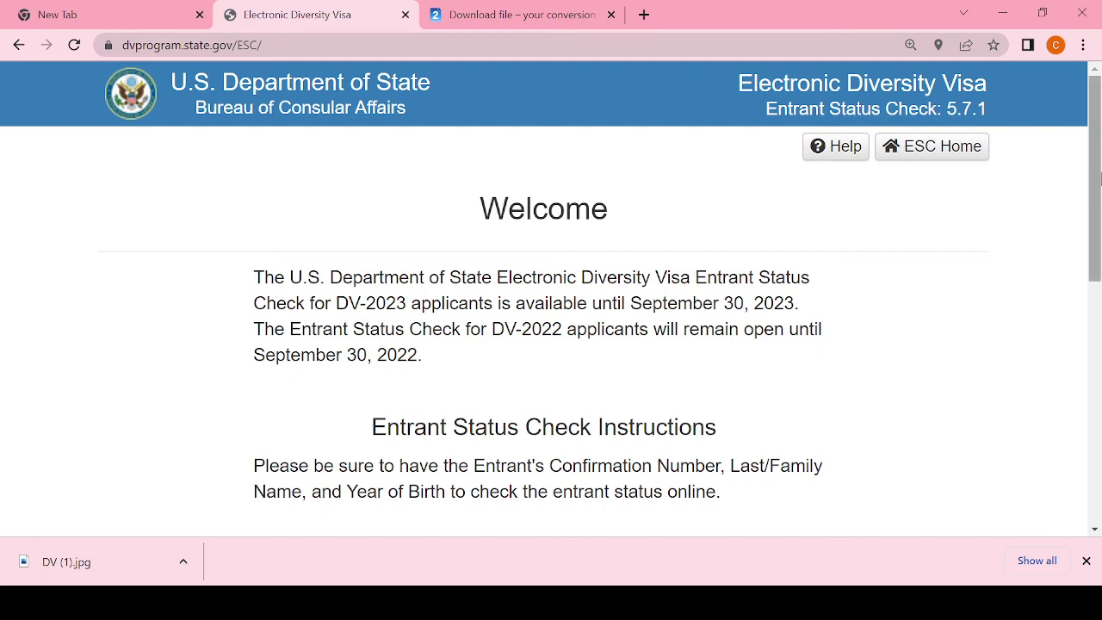
pyautogui.moveTo(1096, 207); pyautogui.dragTo(1097, 372)
pyautogui.click(540, 198)
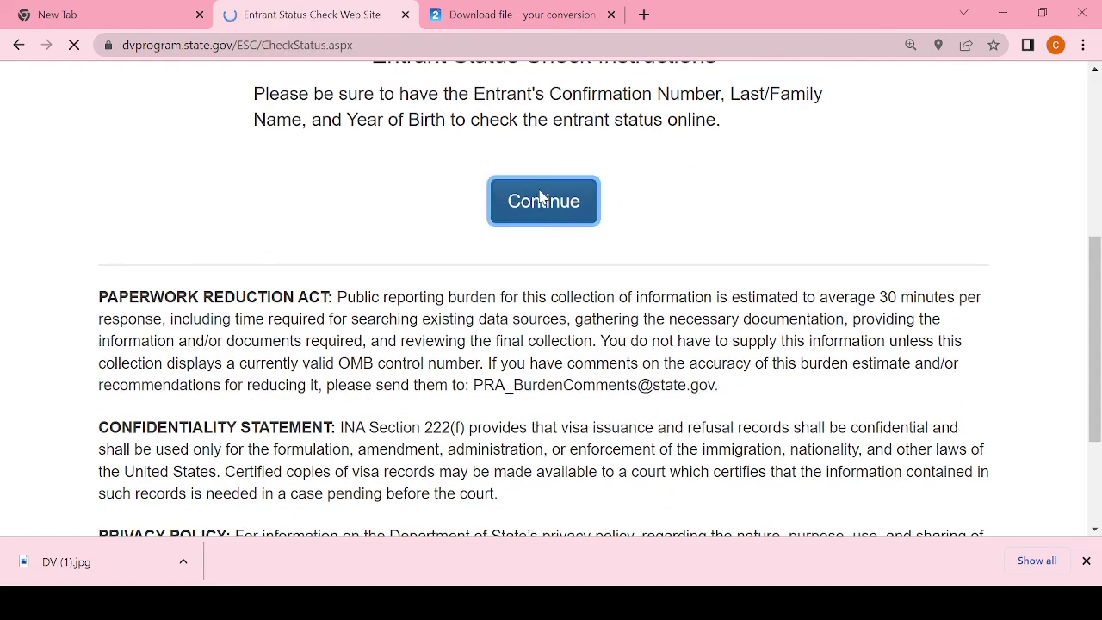
pyautogui.moveTo(1098, 124); pyautogui.dragTo(1098, 146)
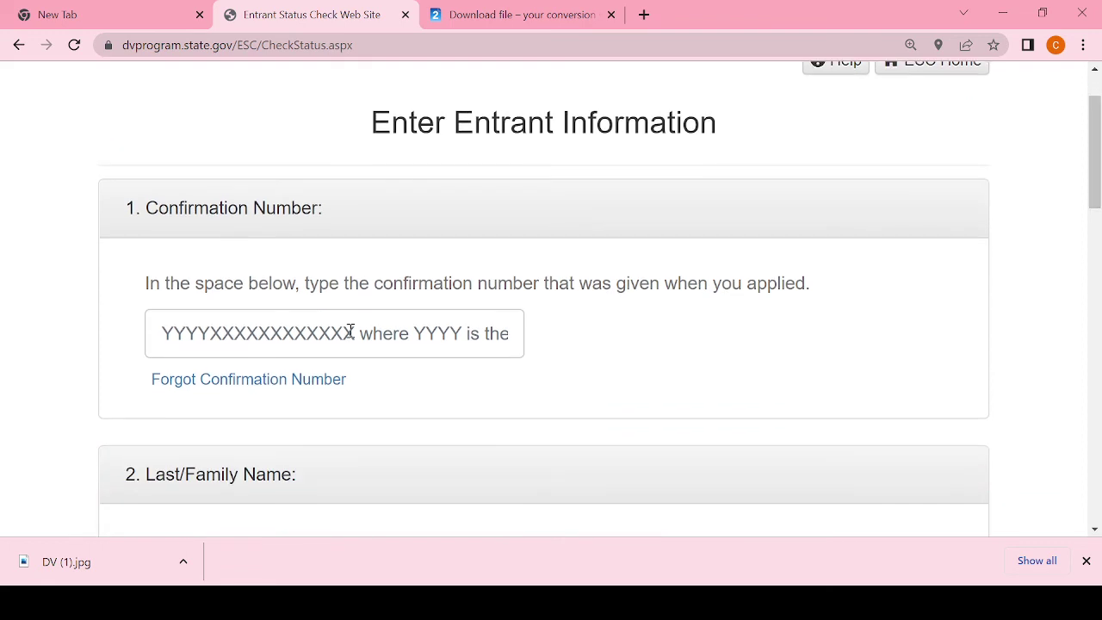
# Step: Open the Forgot Confirmation Number form and enter the entrant's last name
pyautogui.click(282, 380)
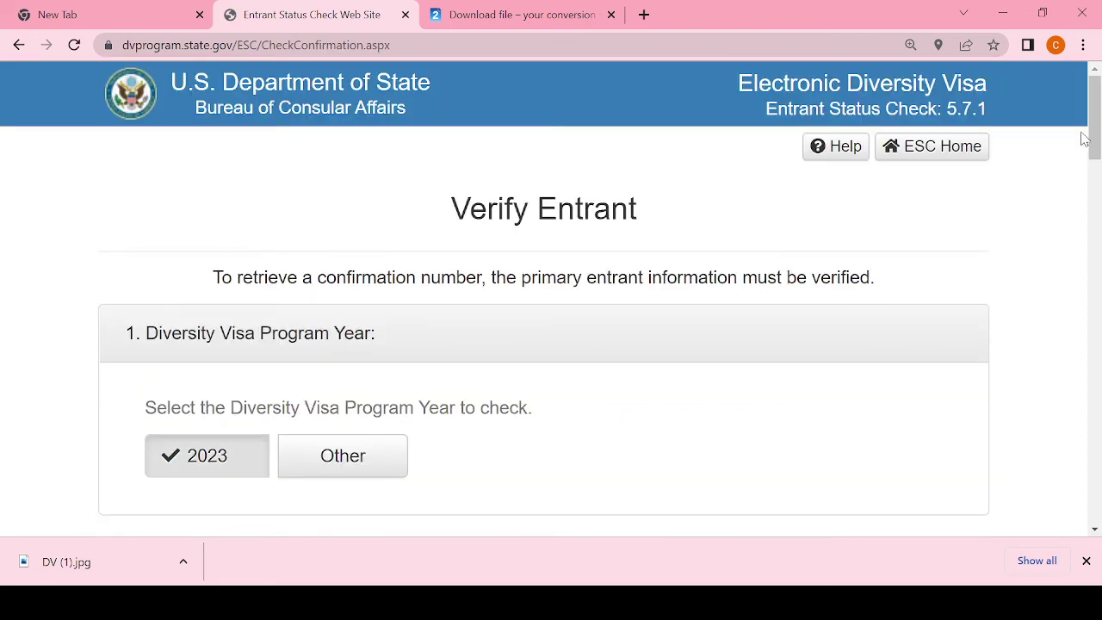
pyautogui.moveTo(1095, 99); pyautogui.dragTo(1095, 149)
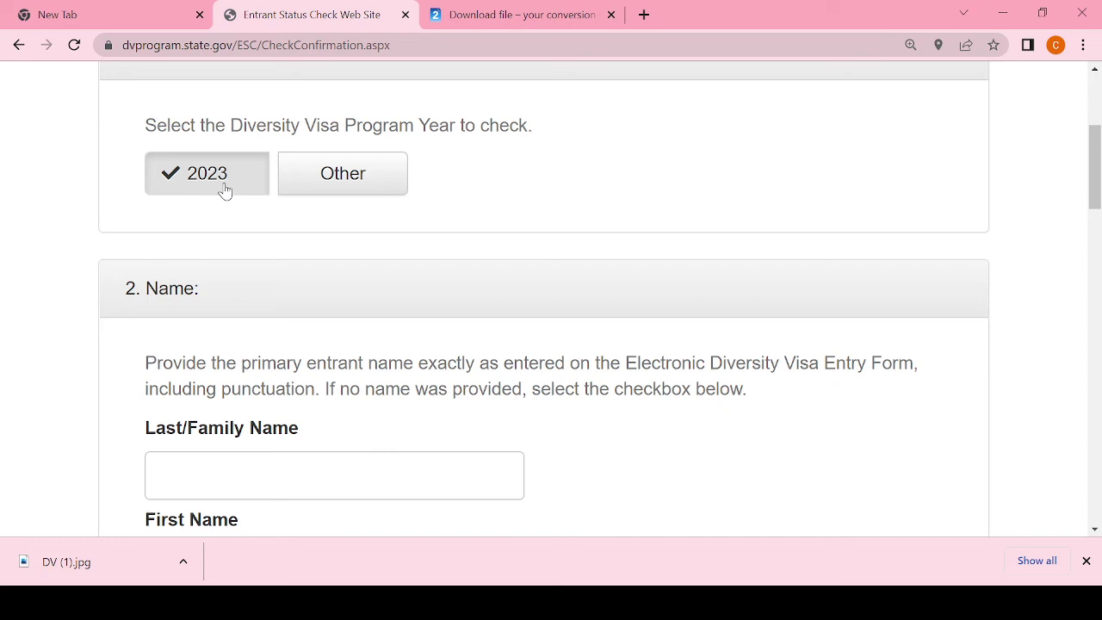
pyautogui.click(209, 477)
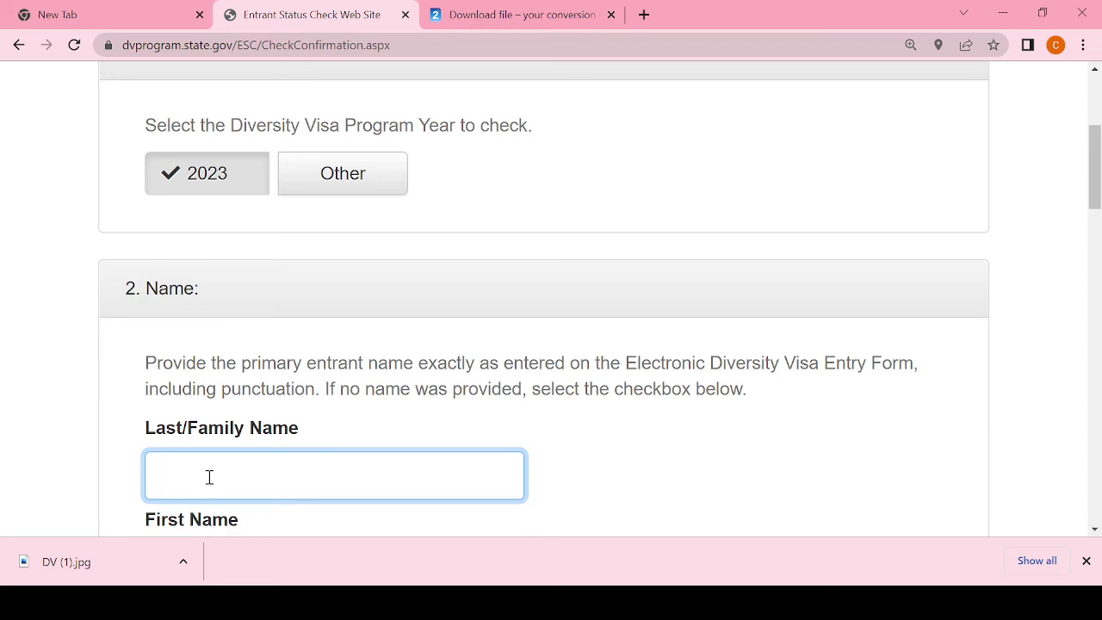
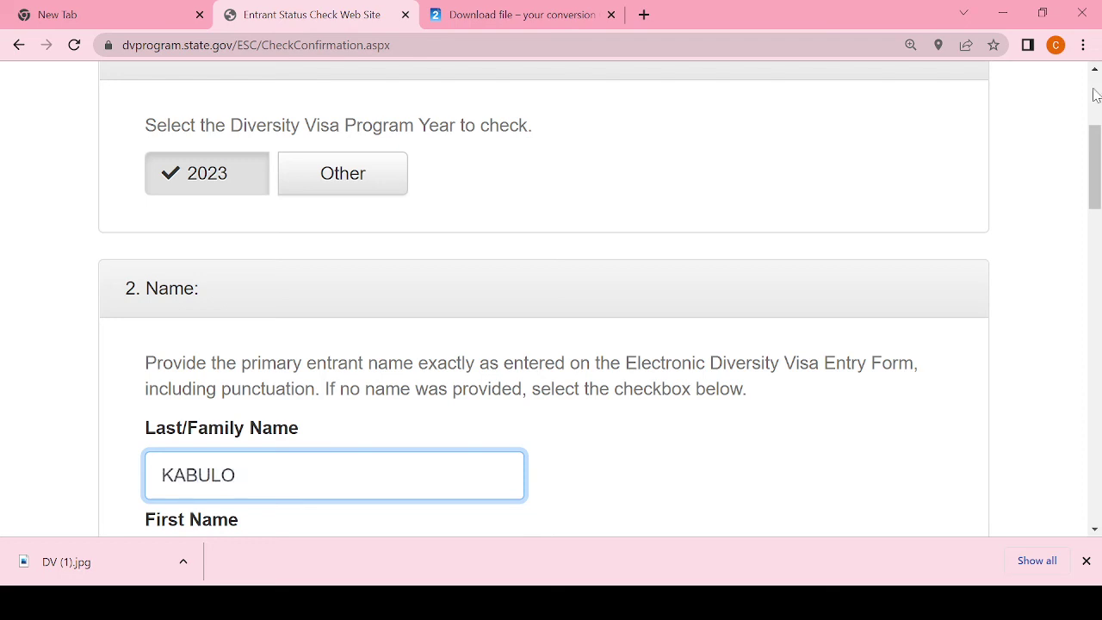
pyautogui.scroll(-3, 1098, 176)
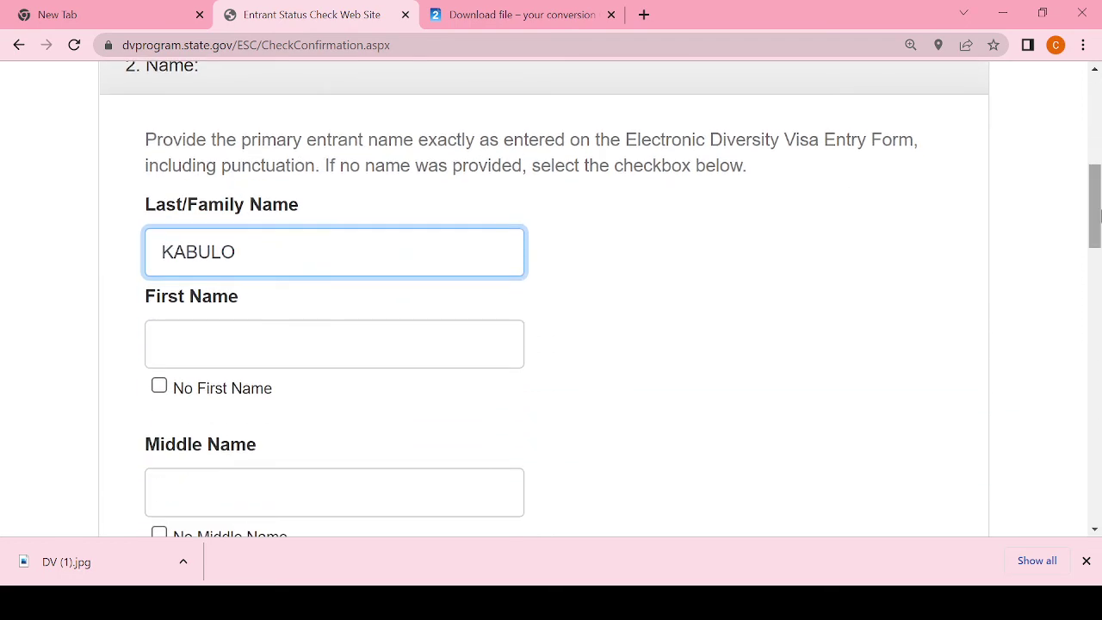
# Step: Enter the entrant's first name and middle name
pyautogui.click(213, 351)
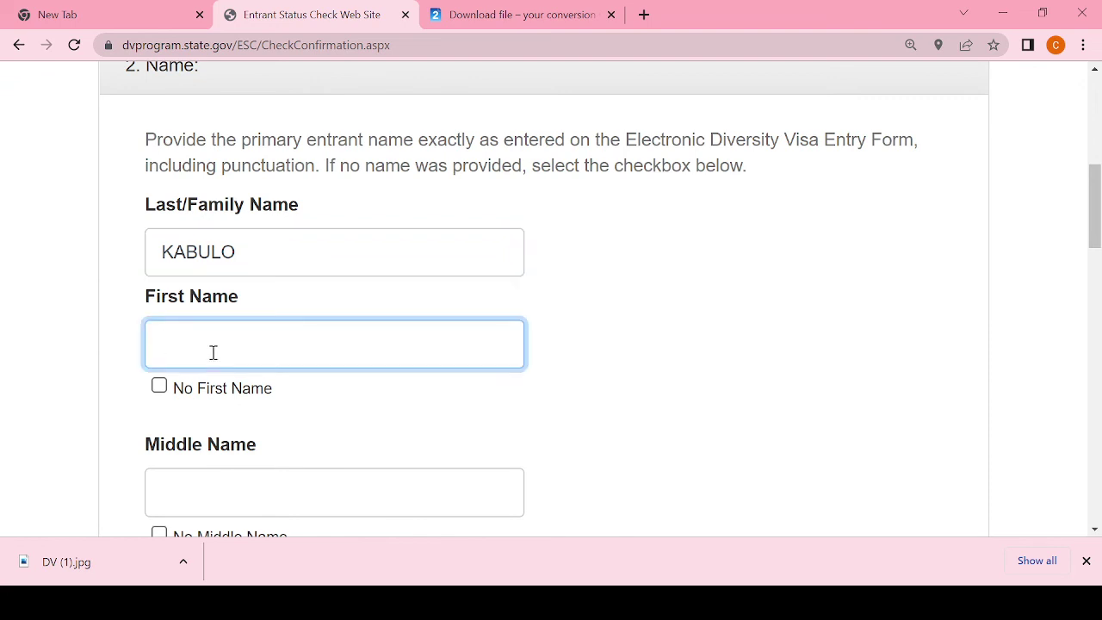
pyautogui.click(243, 486)
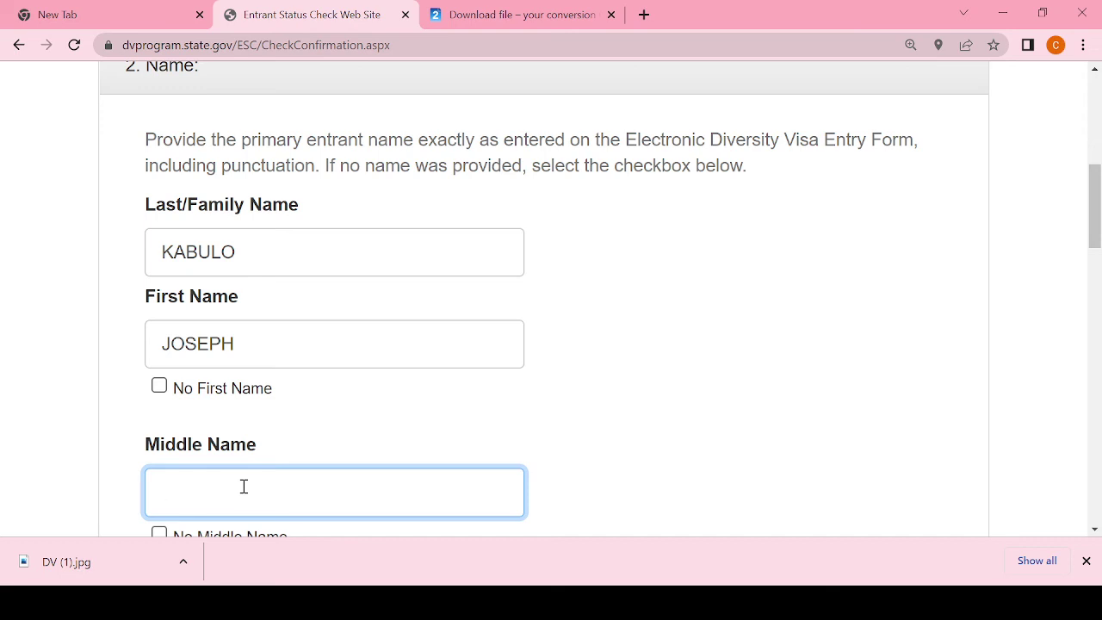
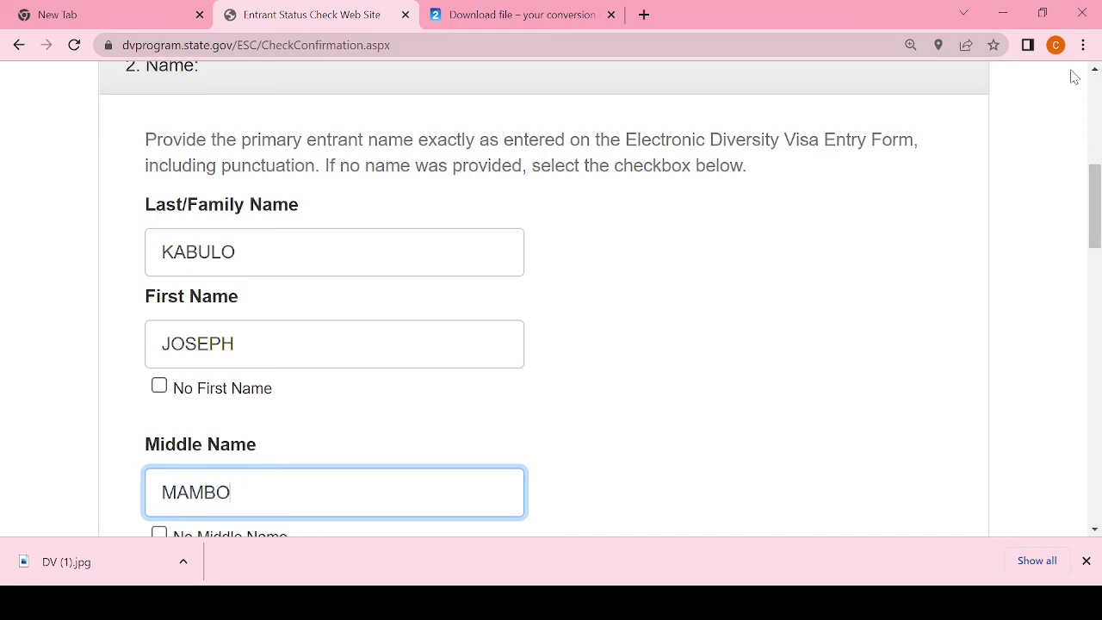
pyautogui.moveTo(1094, 177); pyautogui.dragTo(1097, 259)
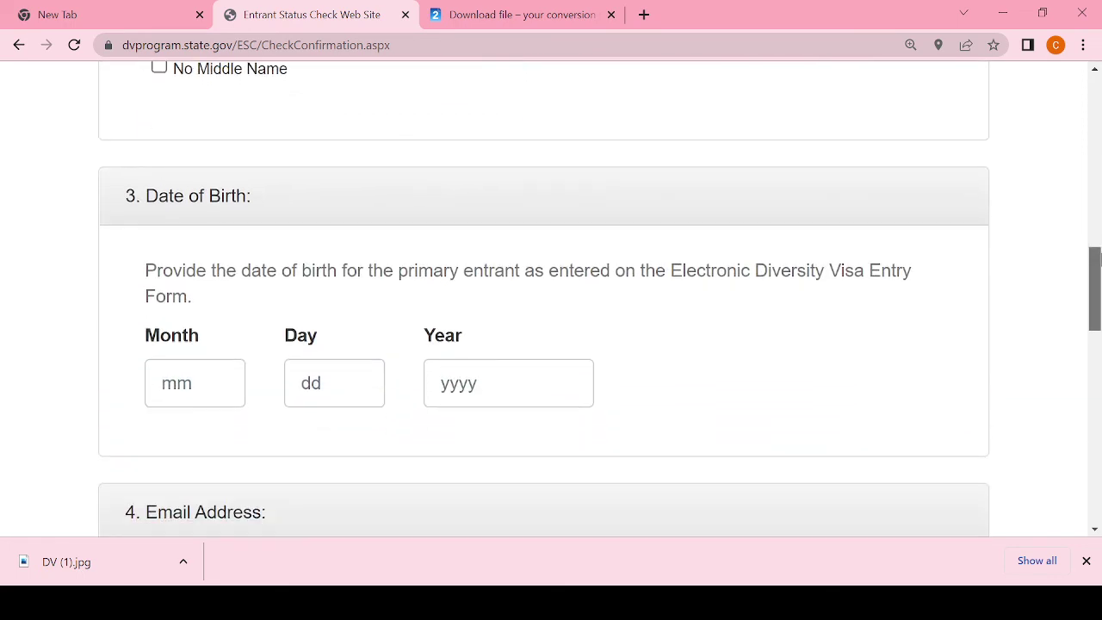
pyautogui.click(216, 392)
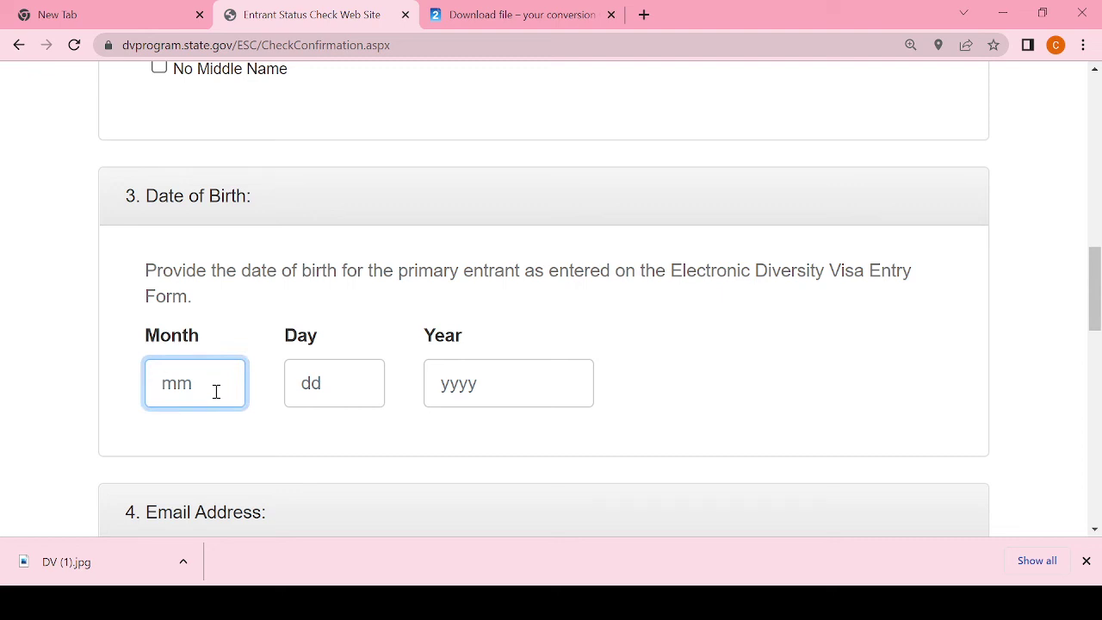
pyautogui.write('01')
pyautogui.click(333, 394)
pyautogui.write('30')
pyautogui.click(484, 392)
pyautogui.write('1060')
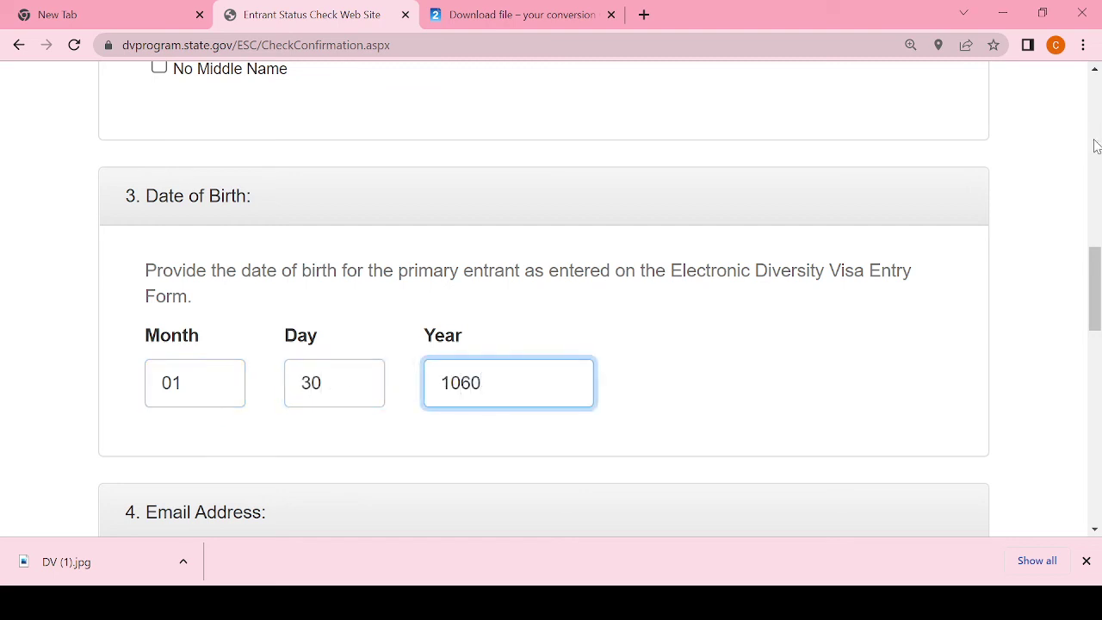
pyautogui.press('BackSpace')
pyautogui.press('BackSpace')
pyautogui.press('BackSpace')
pyautogui.write('960')
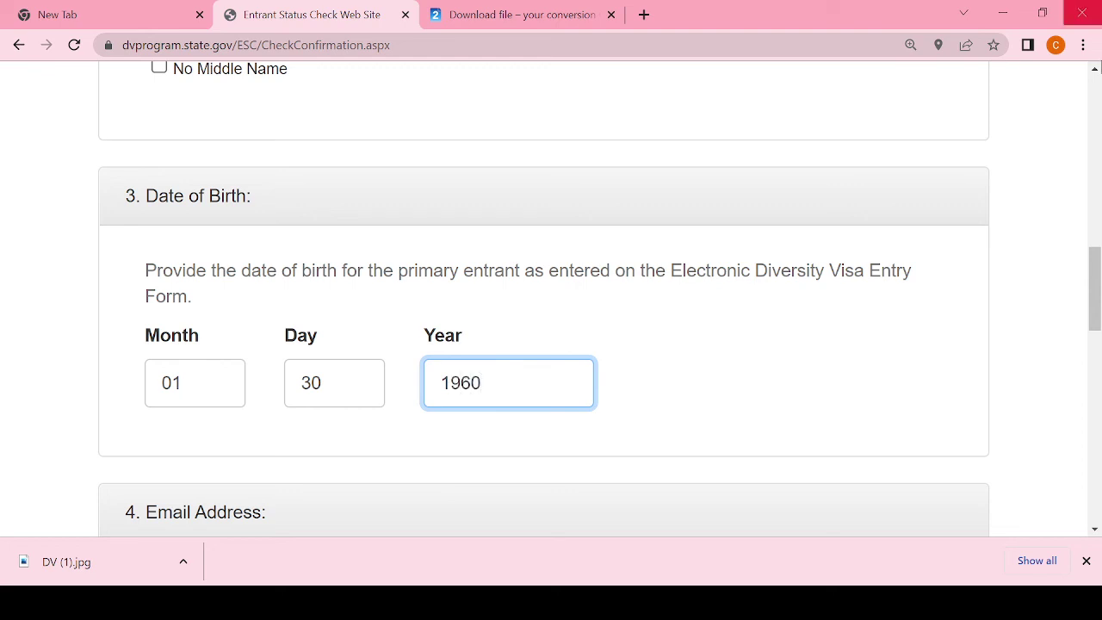
pyautogui.scroll(5, 1098, 258)
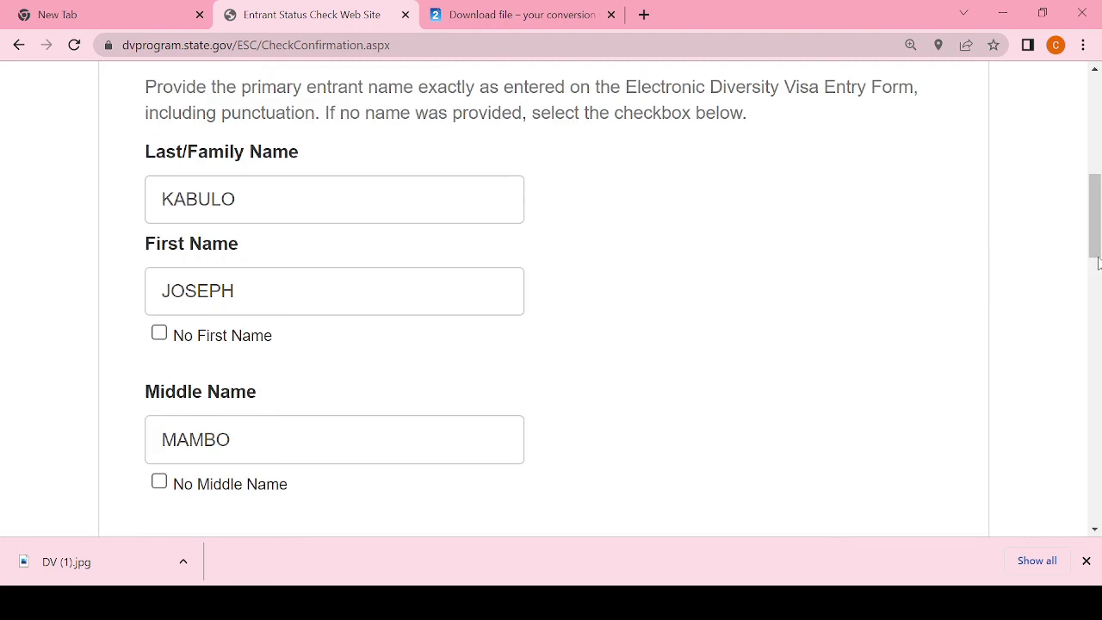
pyautogui.scroll(-5, 1098, 267)
pyautogui.moveTo(1099, 274); pyautogui.dragTo(1099, 342)
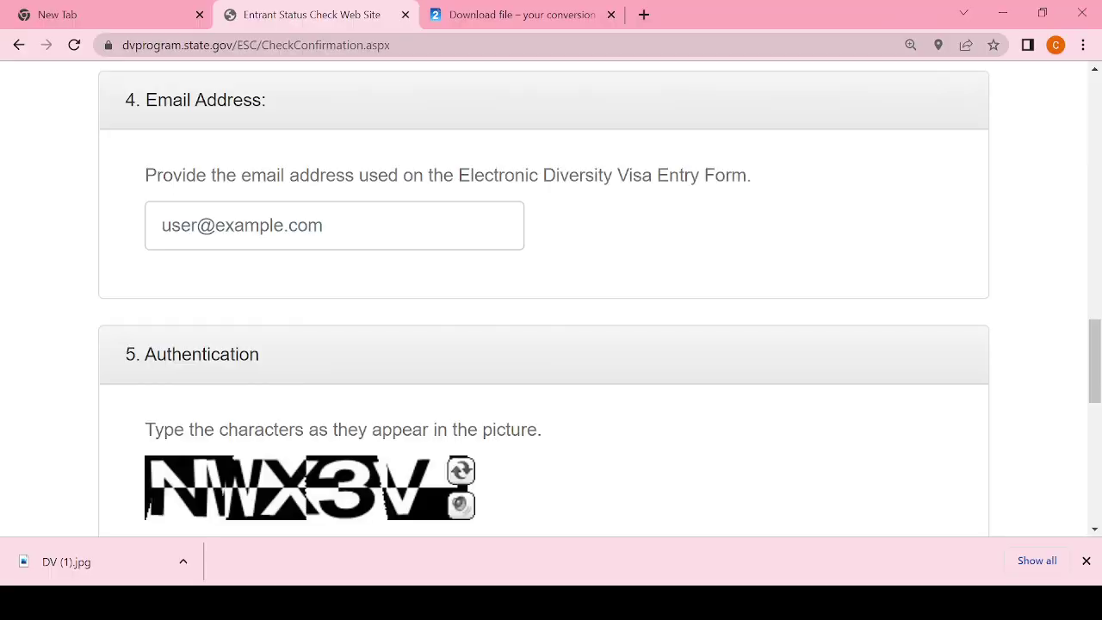
# Step: Fill in the entrant's e-mail address and the captcha characters, then submit the Verify Entrant form
pyautogui.click(354, 220)
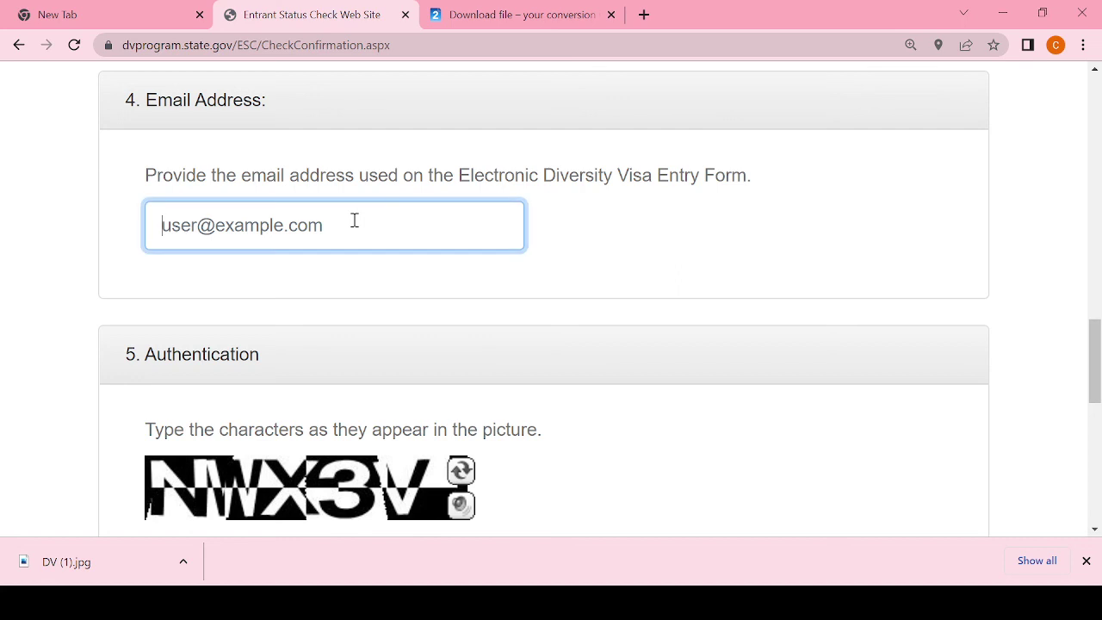
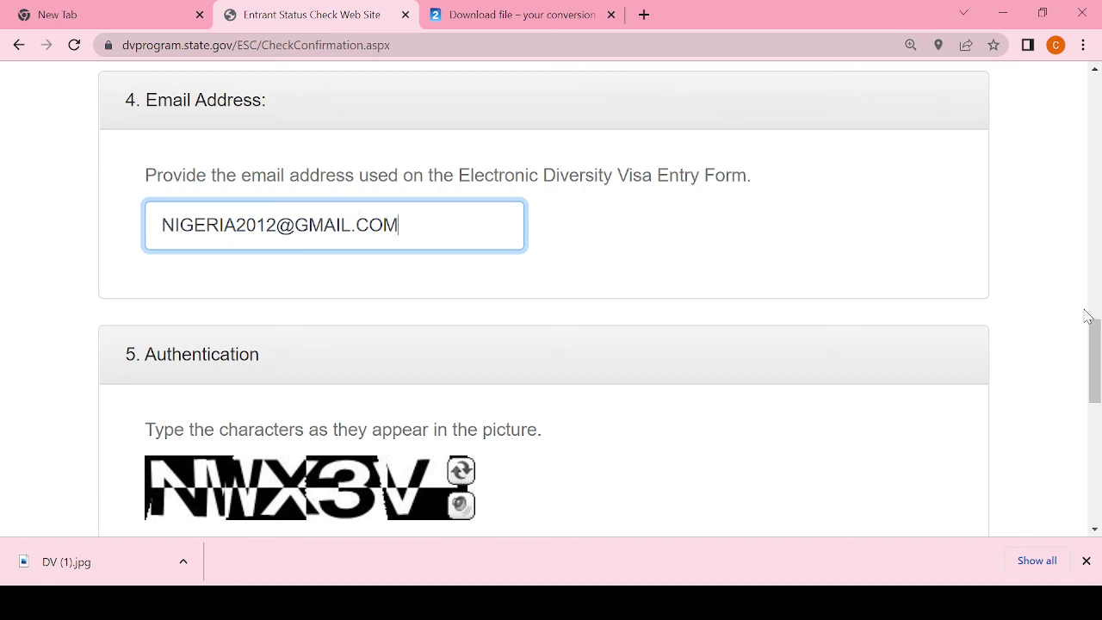
pyautogui.scroll(-3, 580, 459)
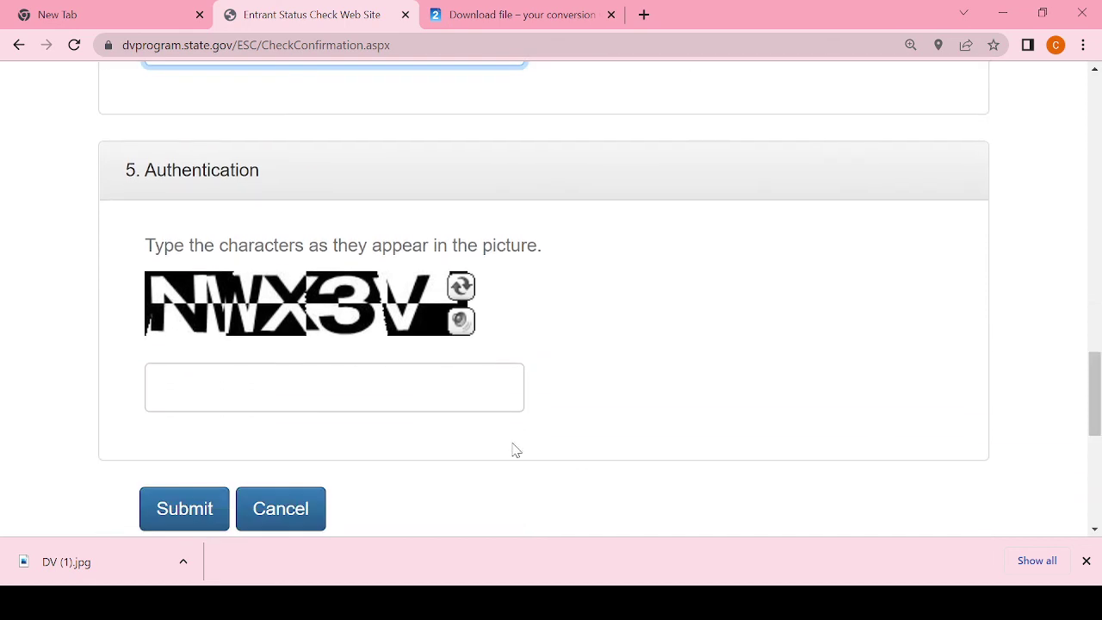
pyautogui.click(228, 396)
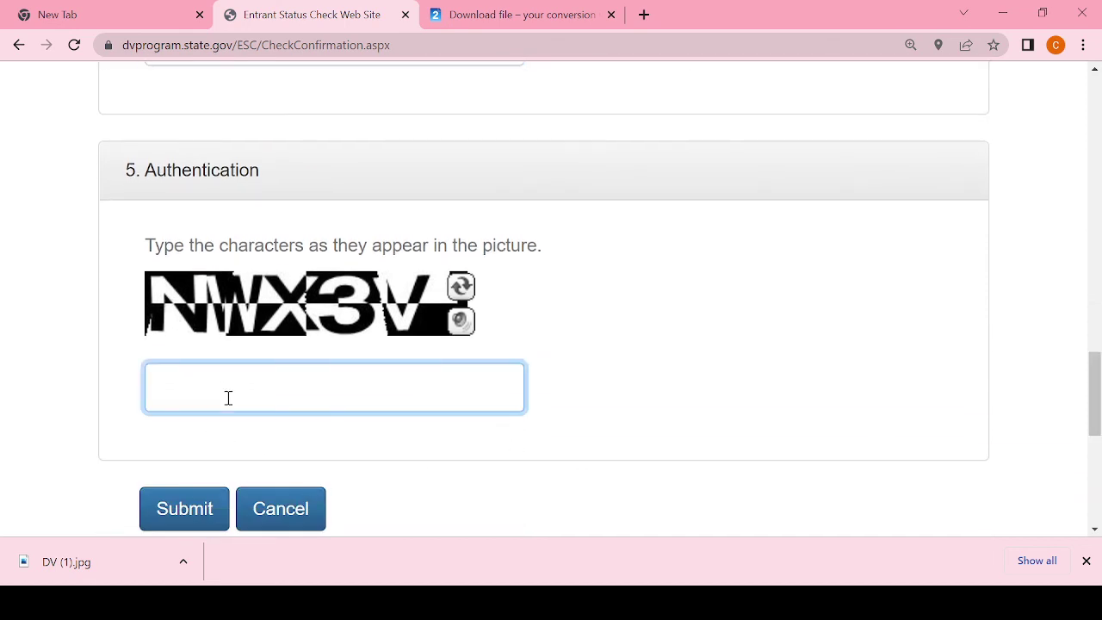
pyautogui.write('NWX3V')
pyautogui.click(196, 513)
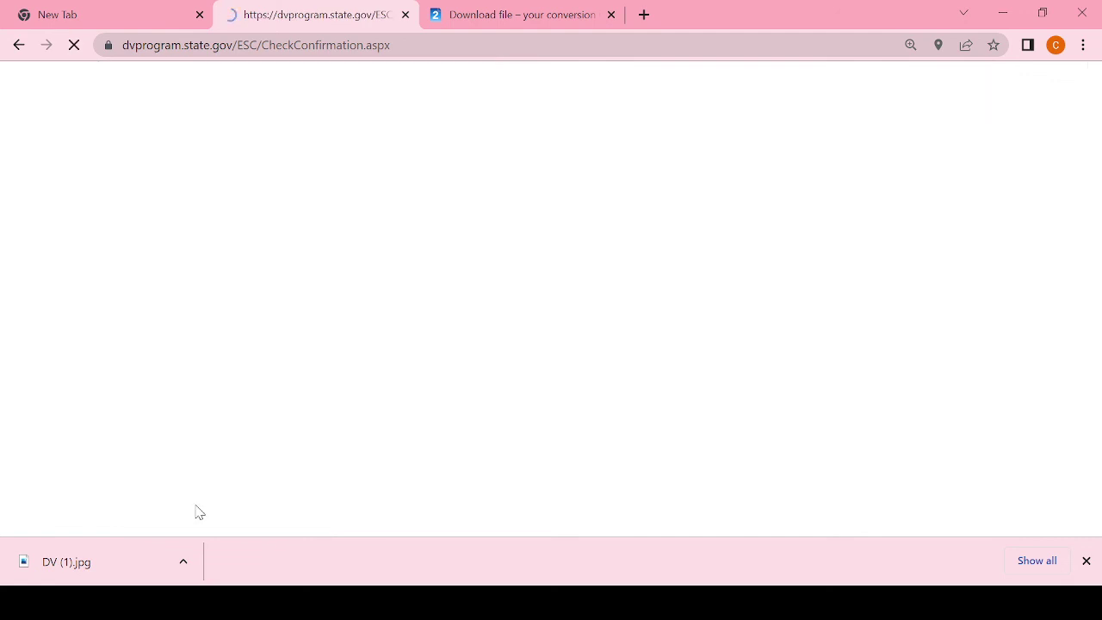
pyautogui.moveTo(1093, 152)
pyautogui.mouseDown()
pyautogui.moveTo(1094, 443)
pyautogui.moveTo(1097, 133)
pyautogui.mouseUp()
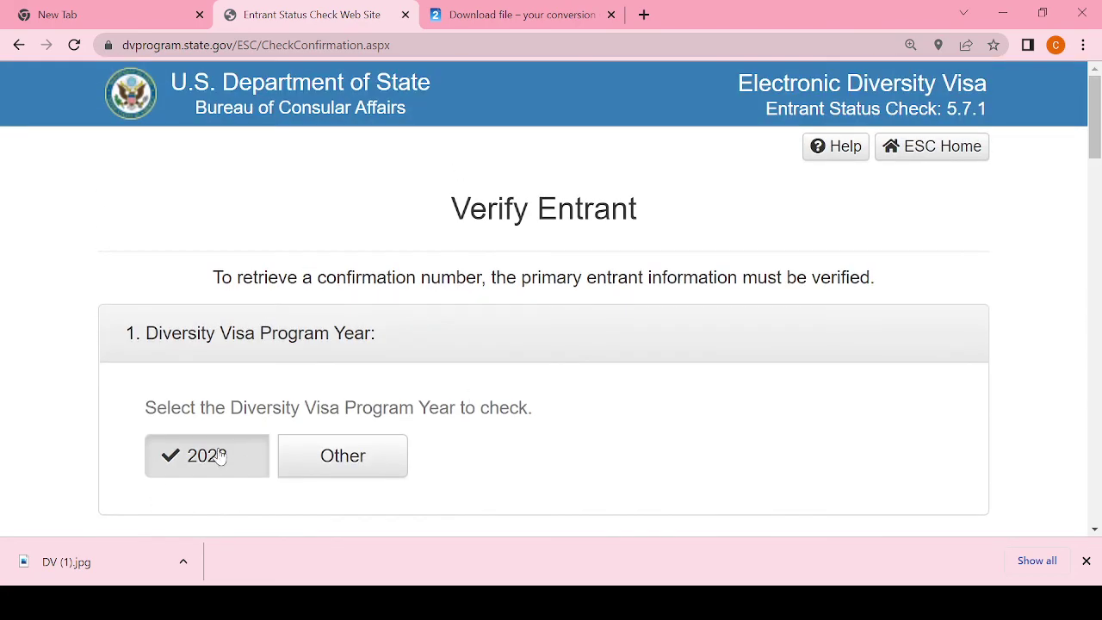